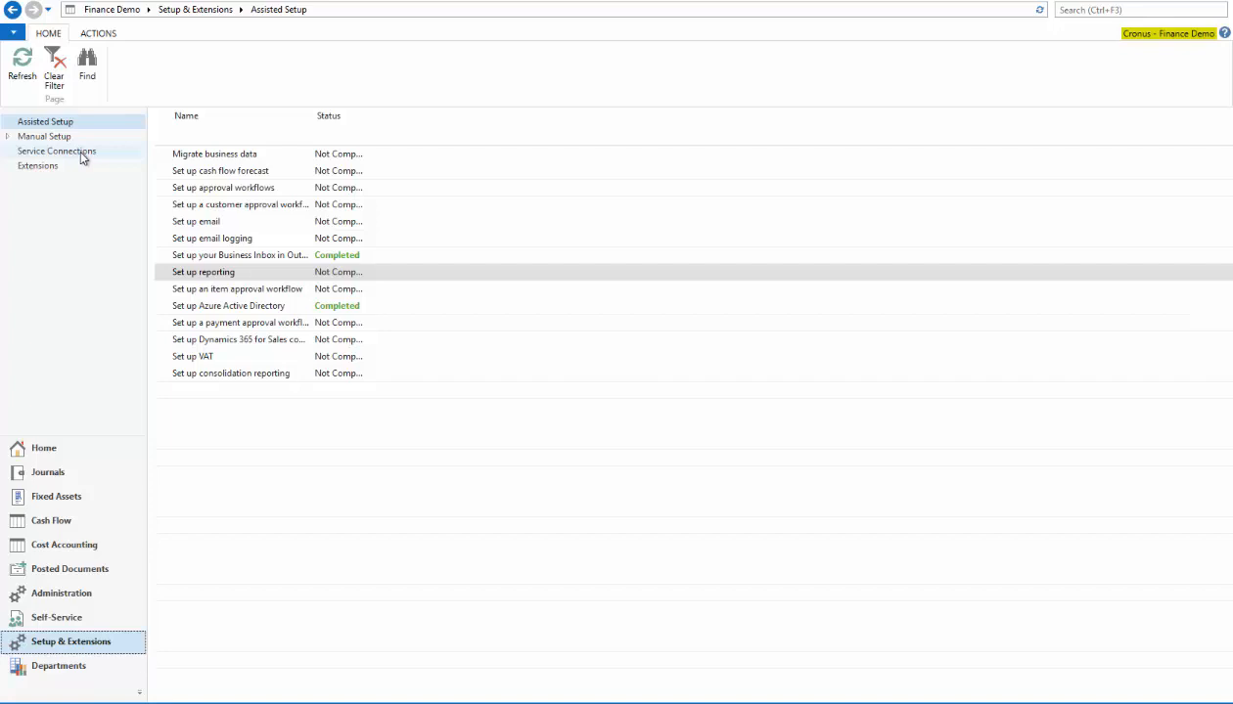
Open the setup of the GovTalk Setup entry in the service connections list
left_click(81, 154)
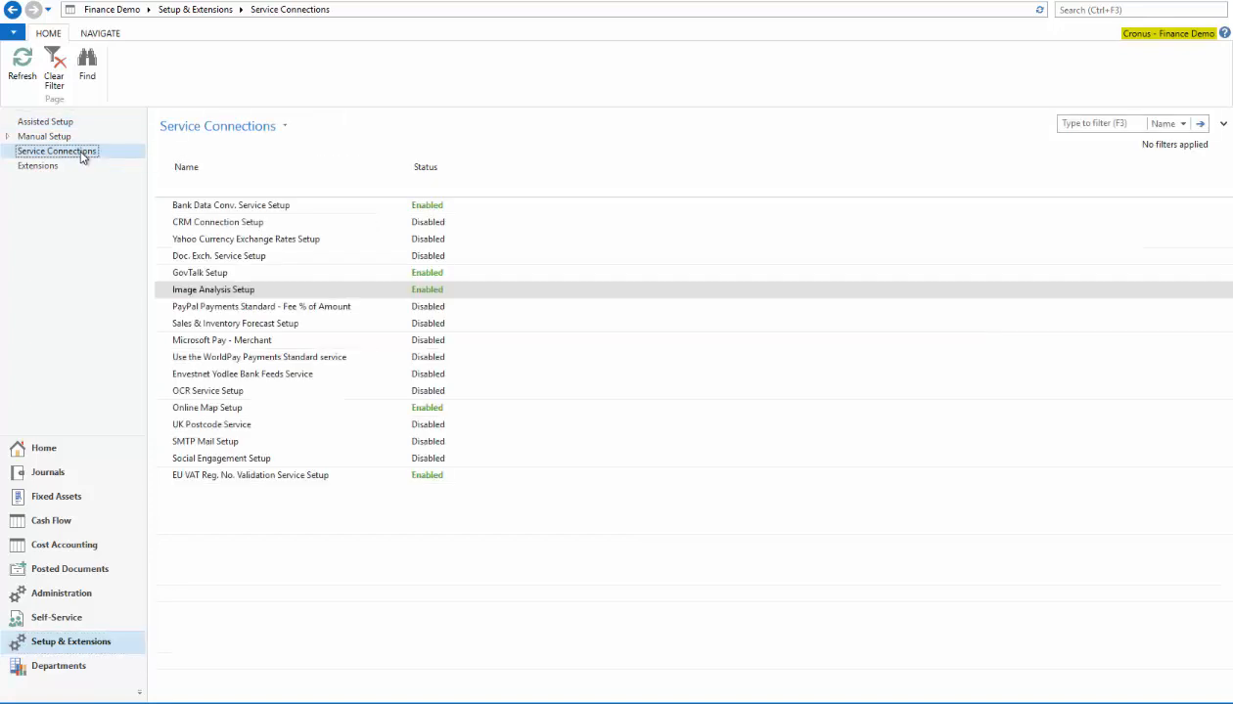
left_click(203, 273)
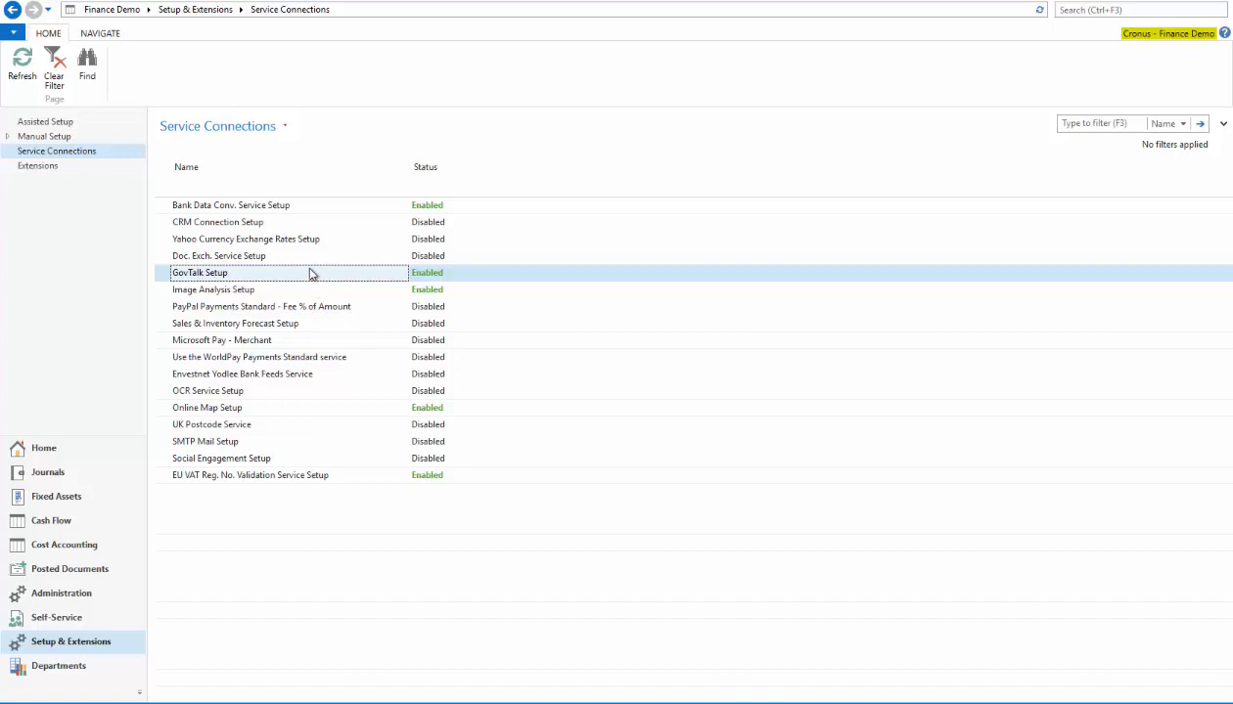
left_click(103, 33)
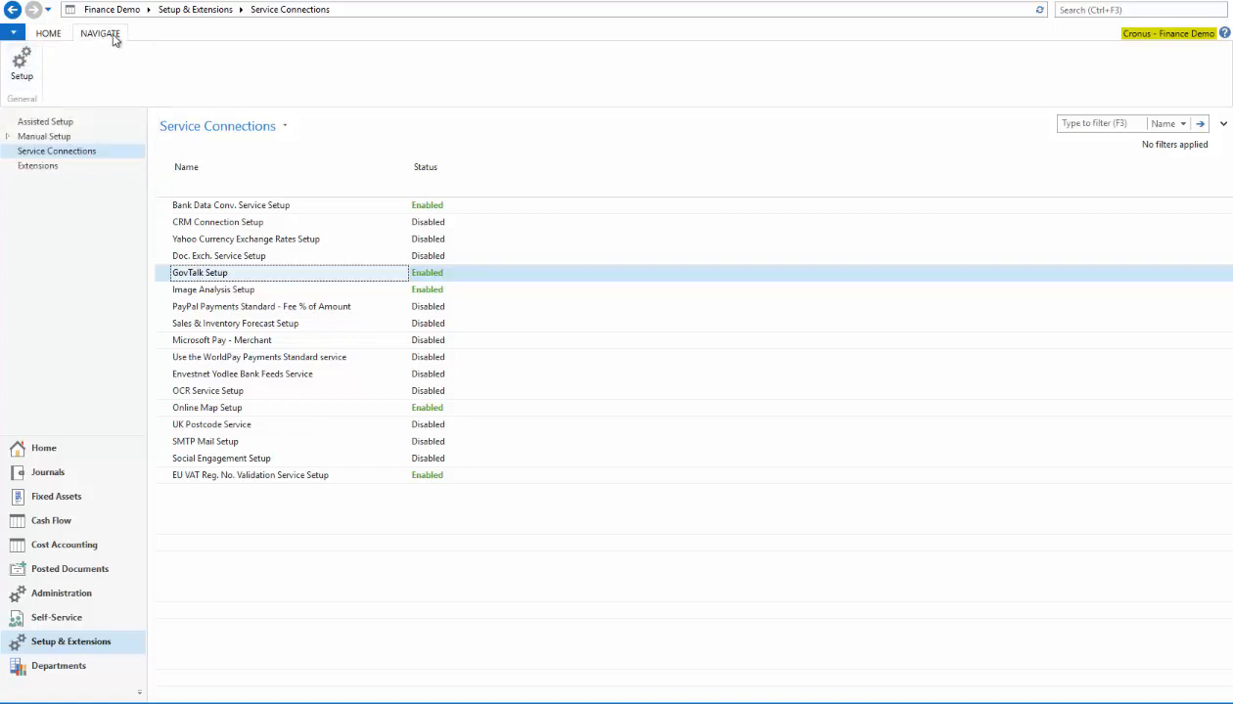
left_click(22, 65)
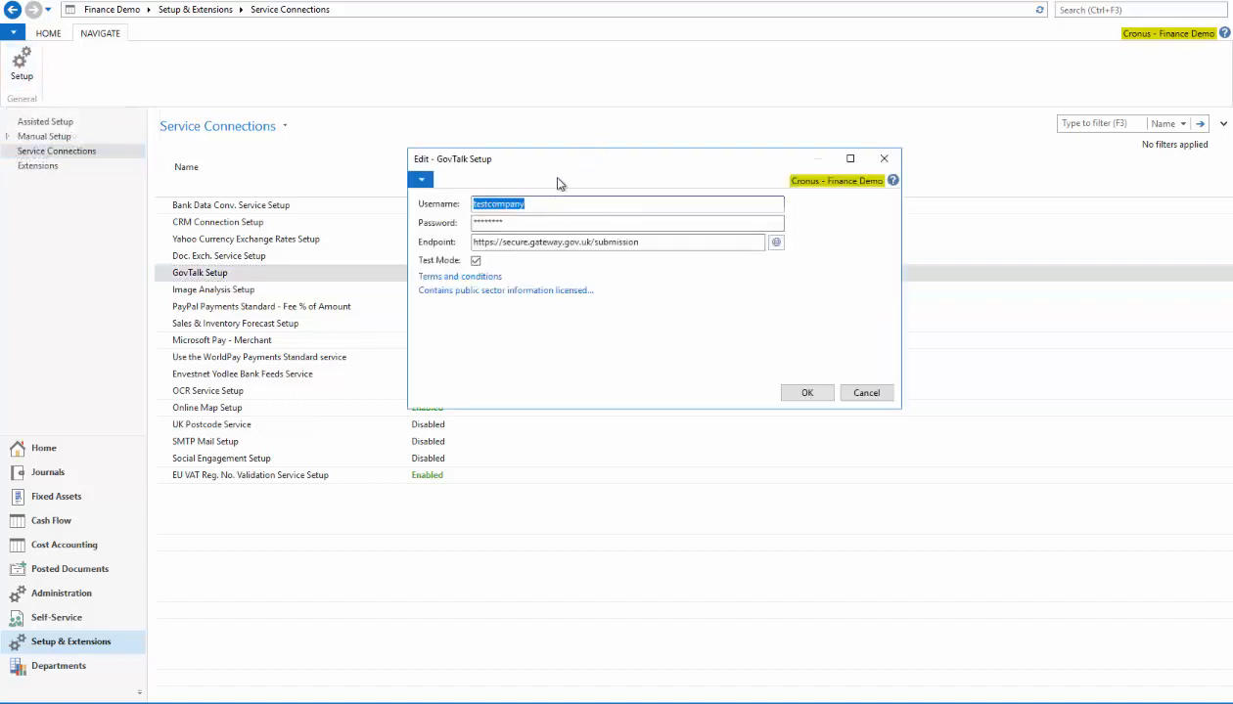
Review the GovTalk username, password, endpoint and test mode fields, and close the setup with its values accepted
left_click(558, 203)
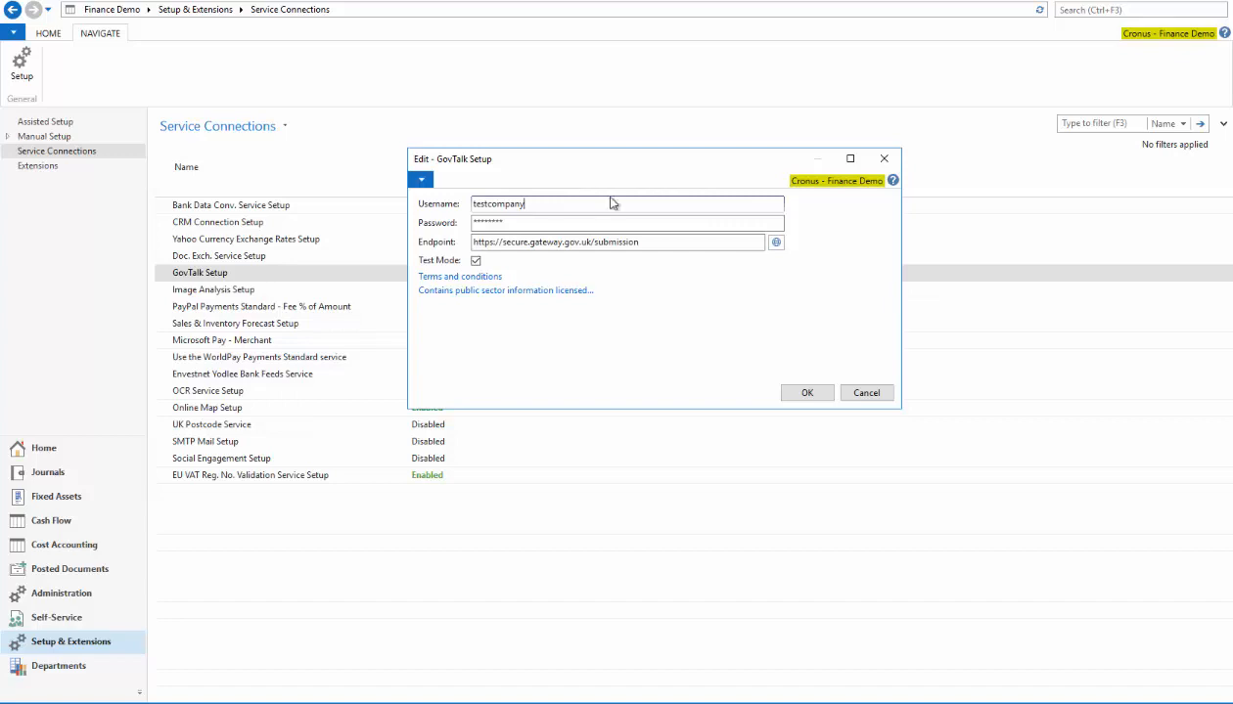
double_click(499, 205)
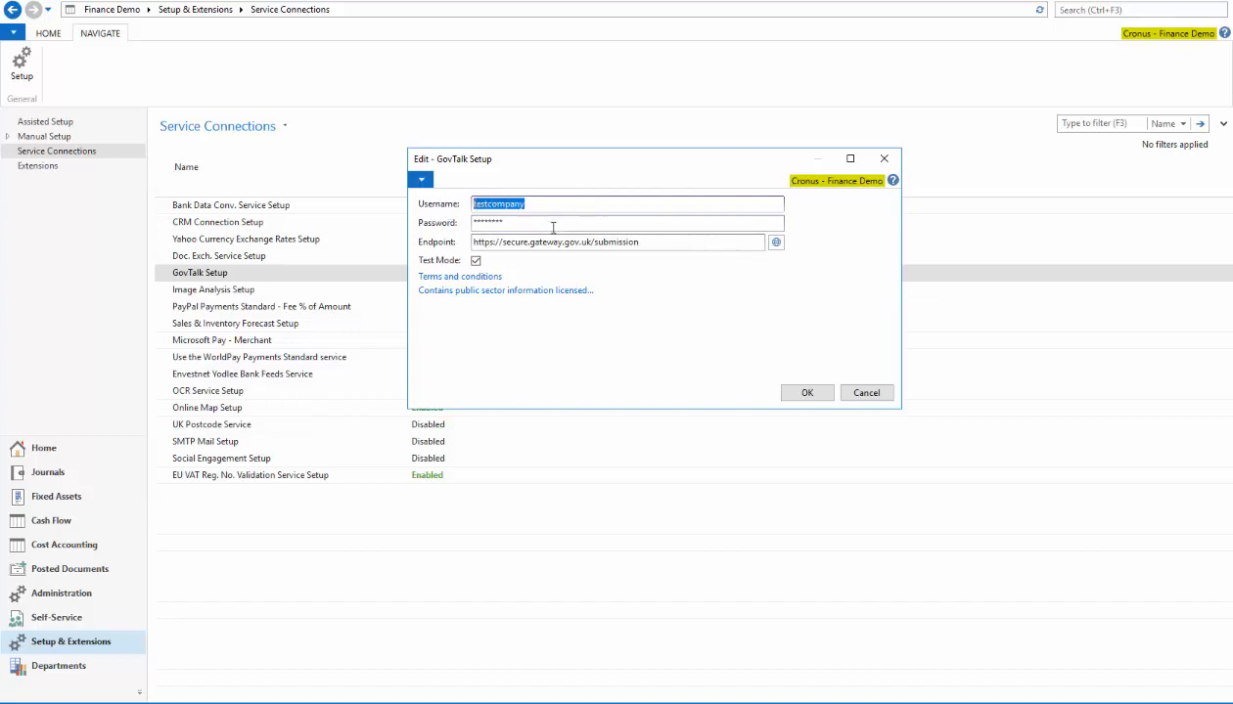
key("Tab")
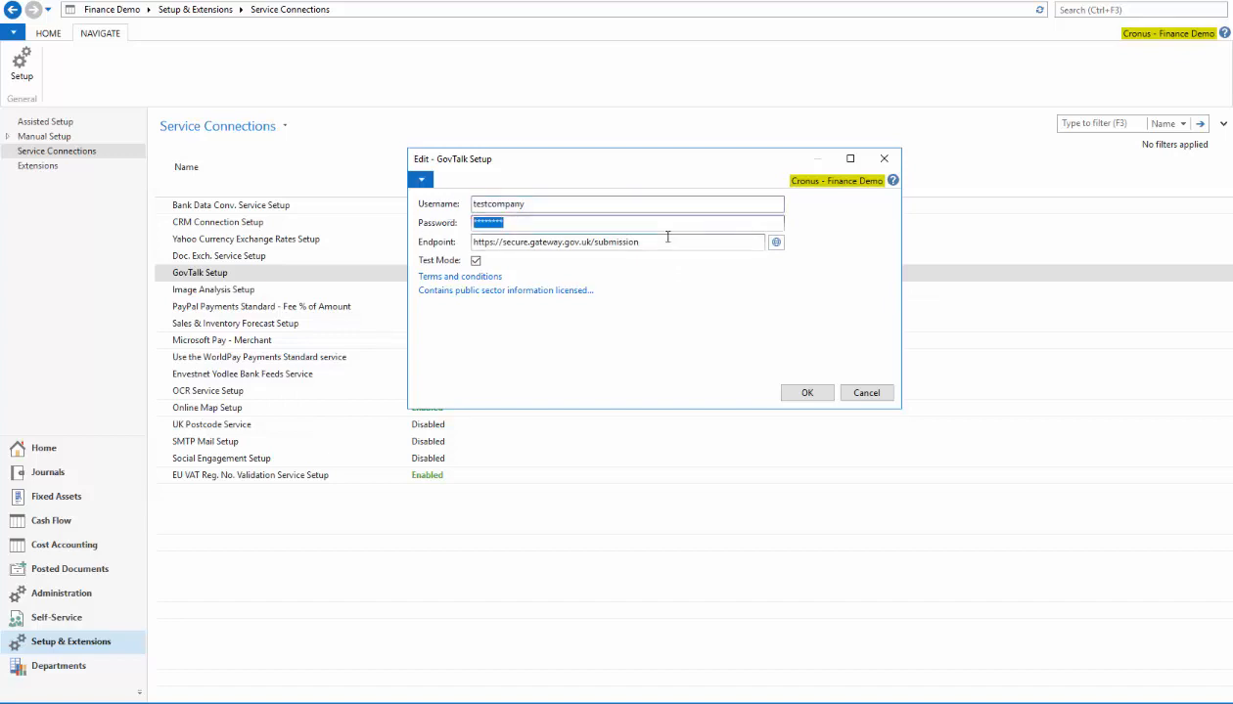
left_click_drag(666, 241, 464, 243)
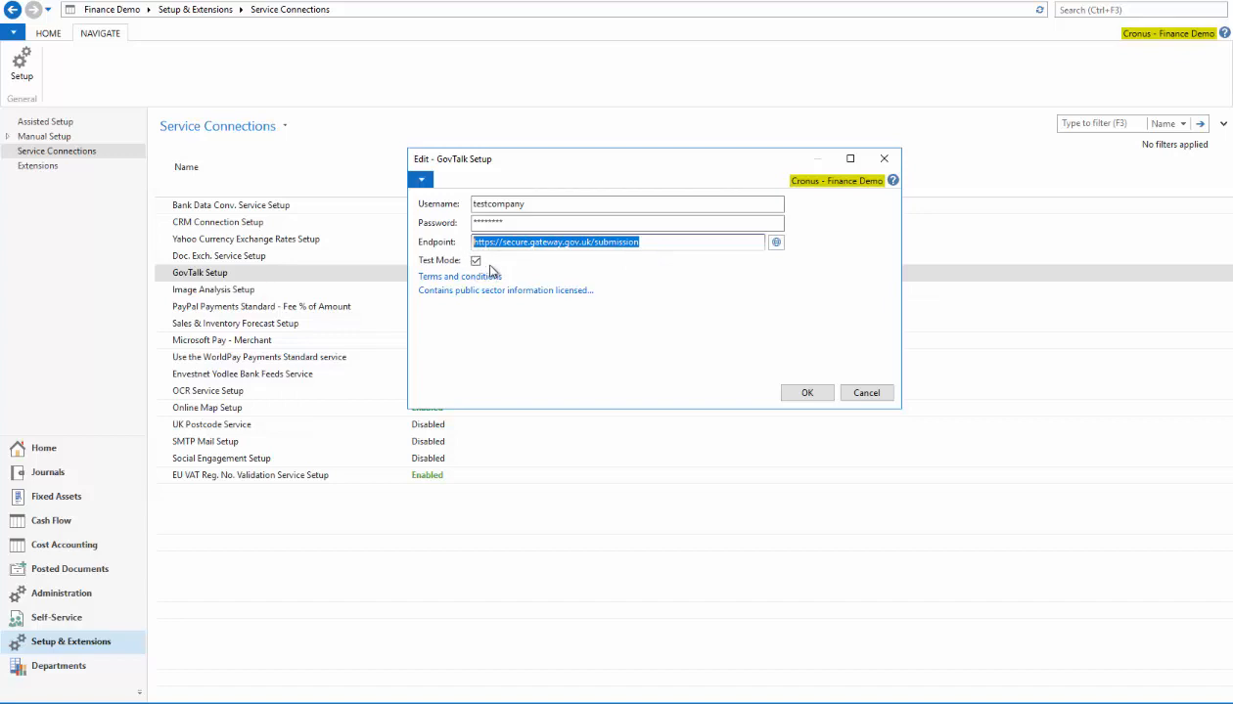
left_click_drag(653, 242, 467, 244)
left_click(662, 242)
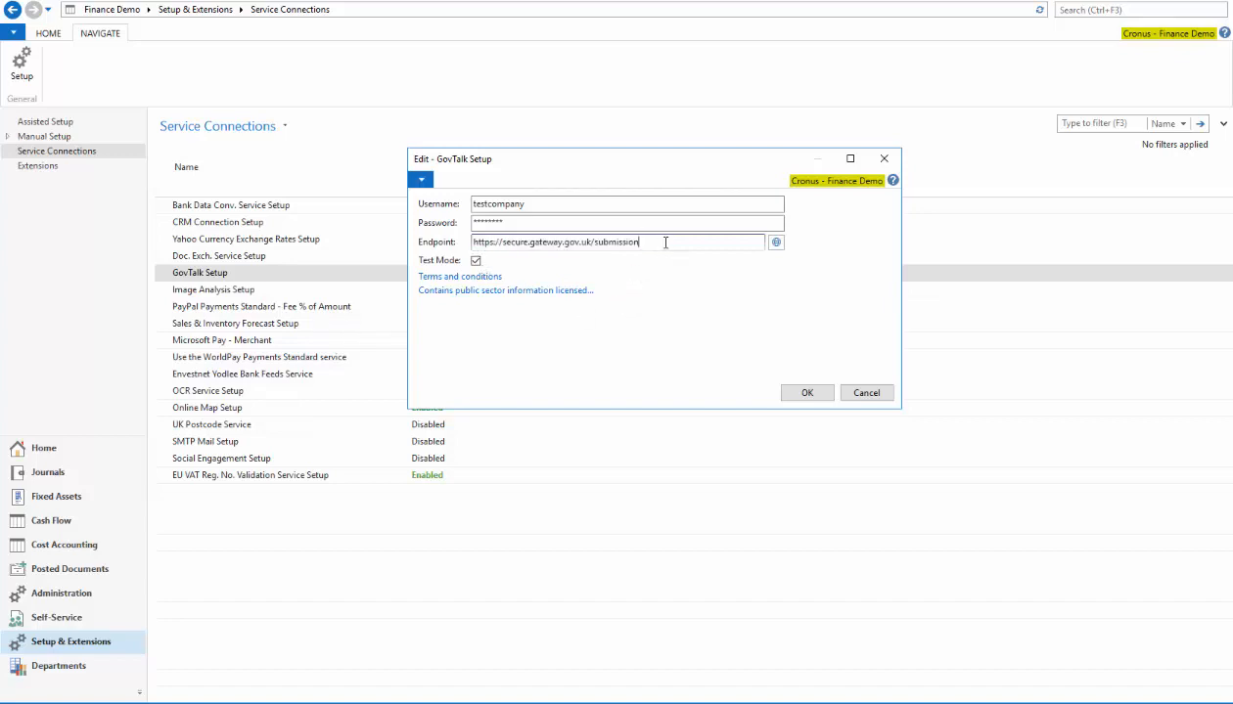
left_click(543, 222)
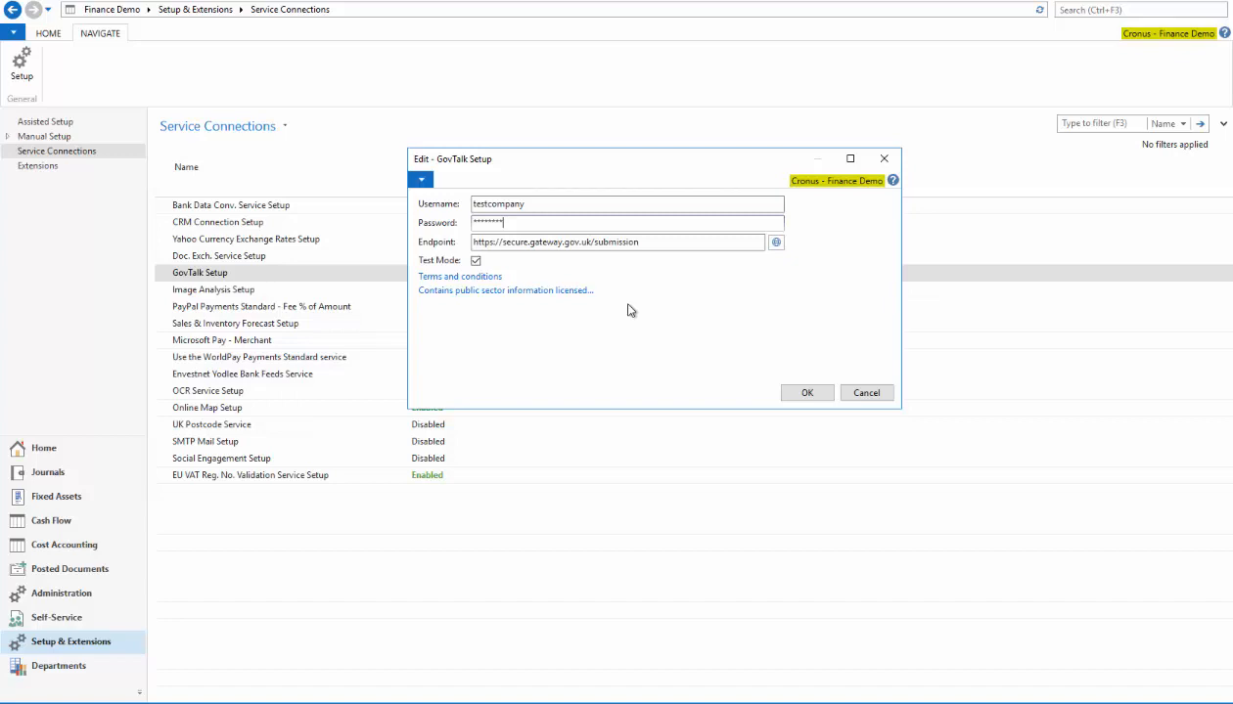
left_click(807, 392)
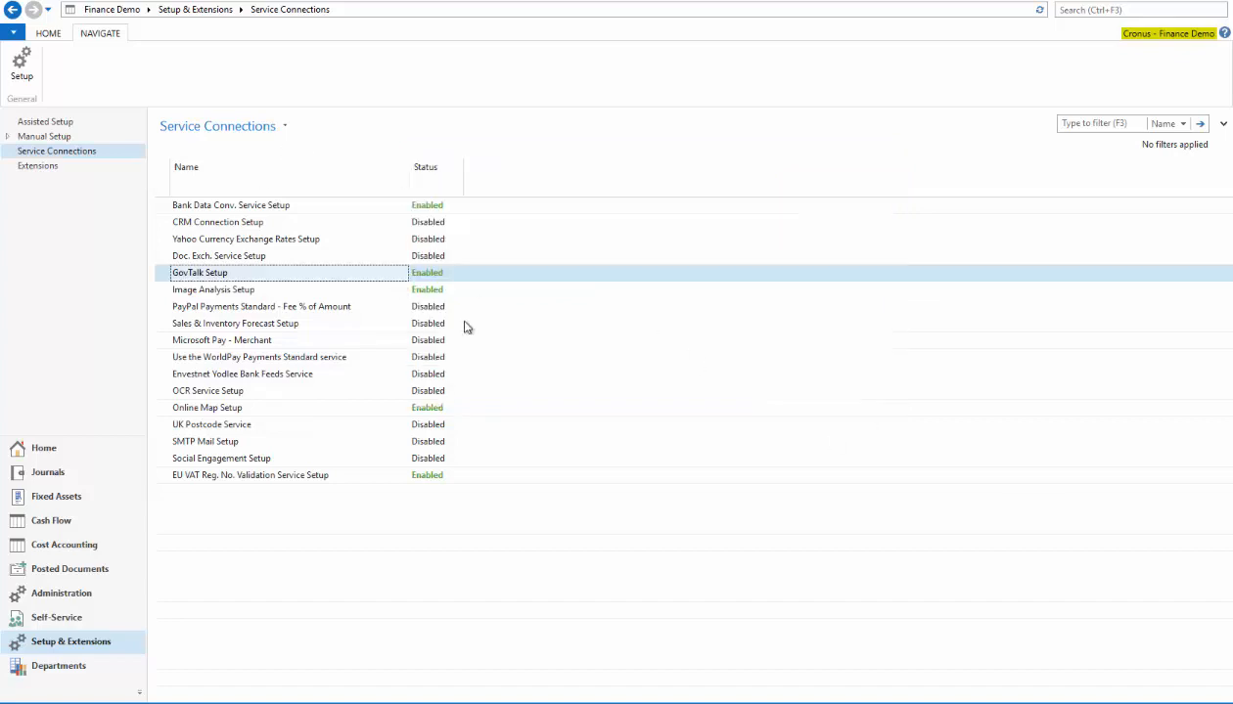
Show the Finance manual setup entries, highlight the VAT-related ones, and open VAT Posting Setup
left_click(45, 136)
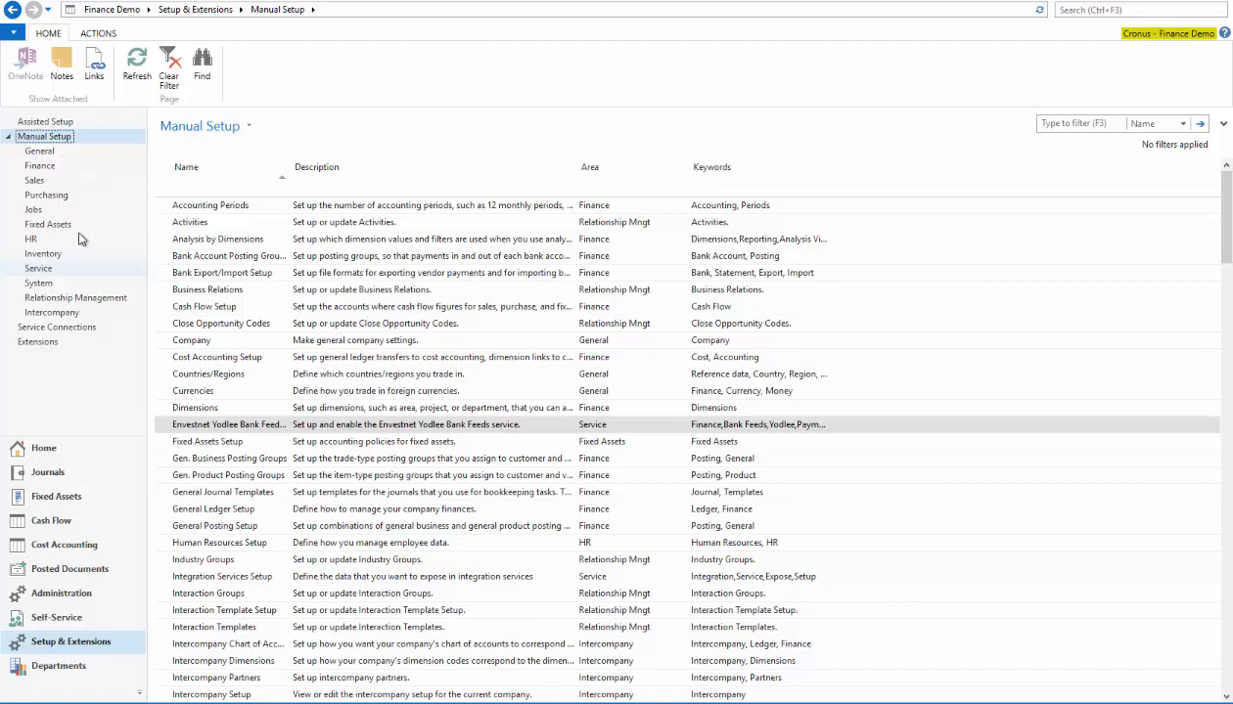
left_click(40, 165)
left_click_drag(166, 442, 171, 541)
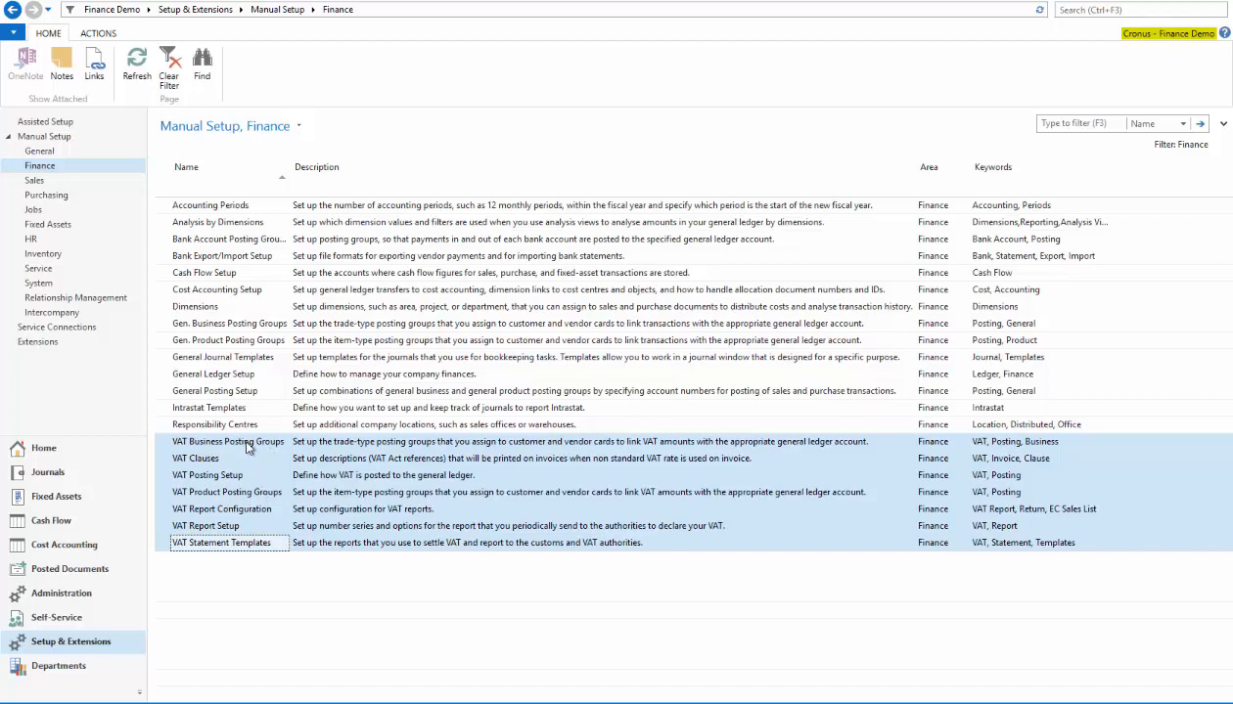
left_click(190, 476)
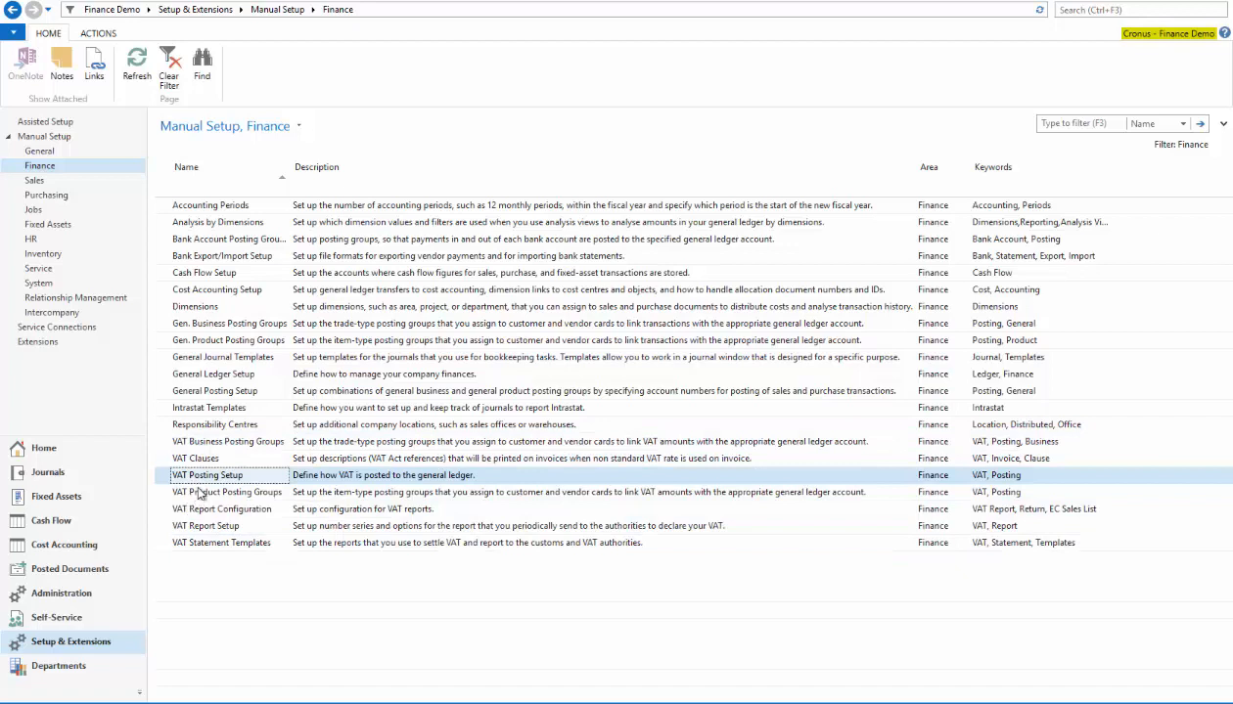
left_click(97, 35)
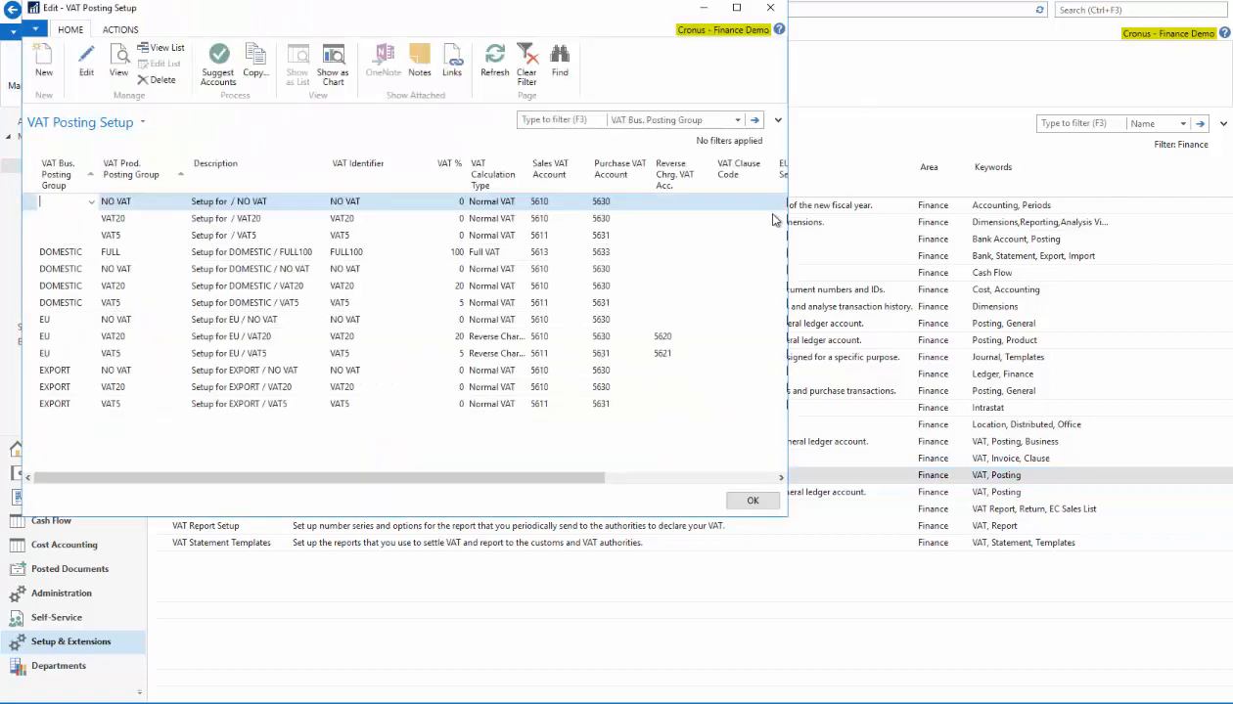
Examine the ledger entries that use the DOMESTIC / NO VAT posting setup, and close the entries and VAT Posting Setup
left_click_drag(792, 217, 1133, 215)
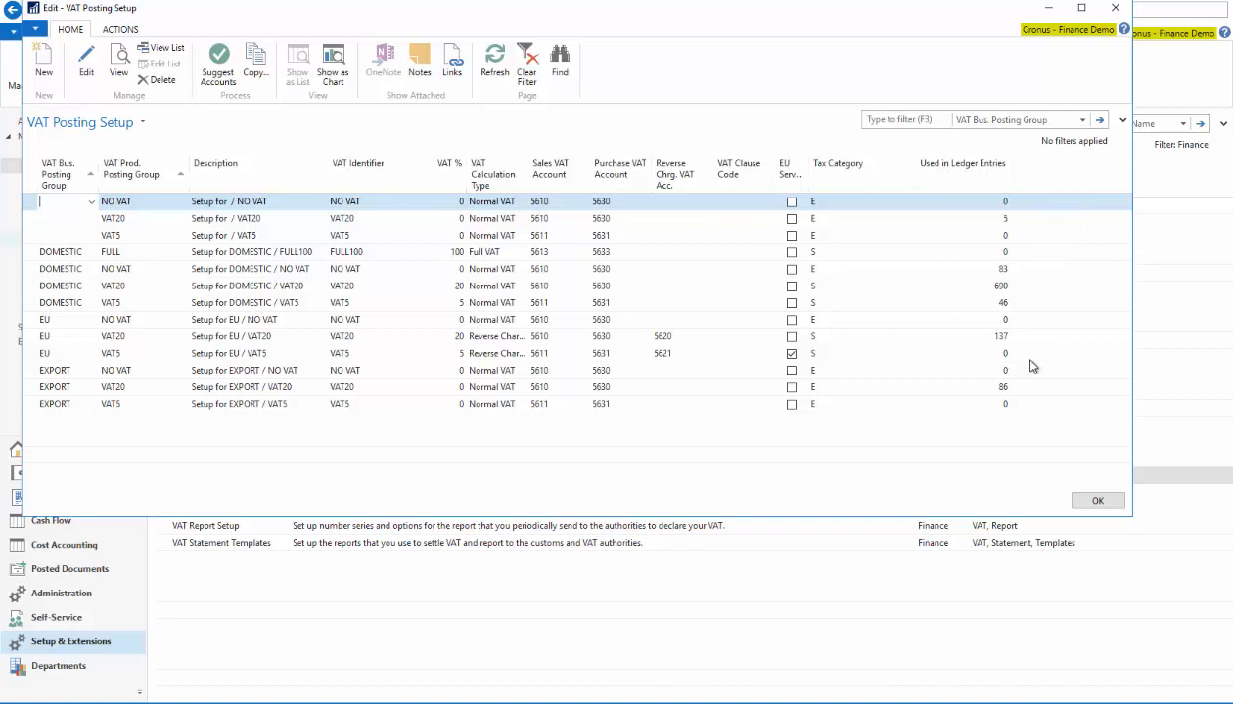
left_click(1004, 272)
left_click(1004, 273)
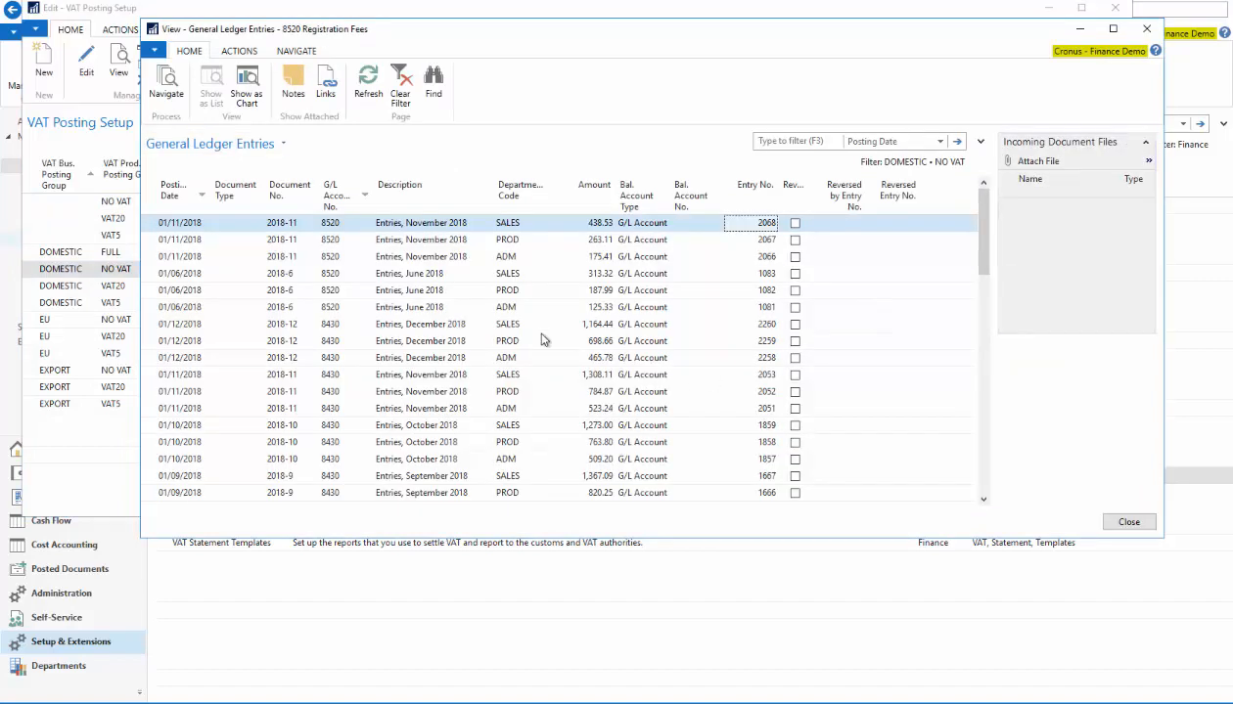
scroll(545, 341, "down", 15)
scroll(561, 338, "down", 9)
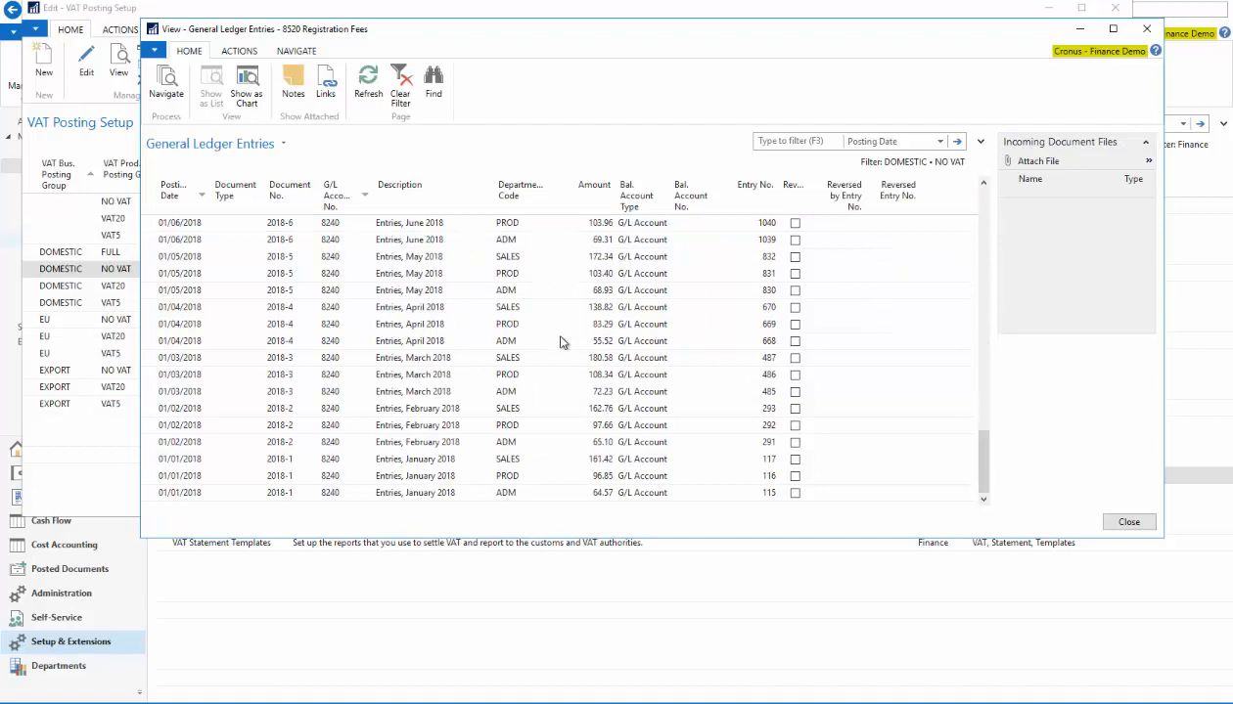
scroll(566, 342, "up", 15)
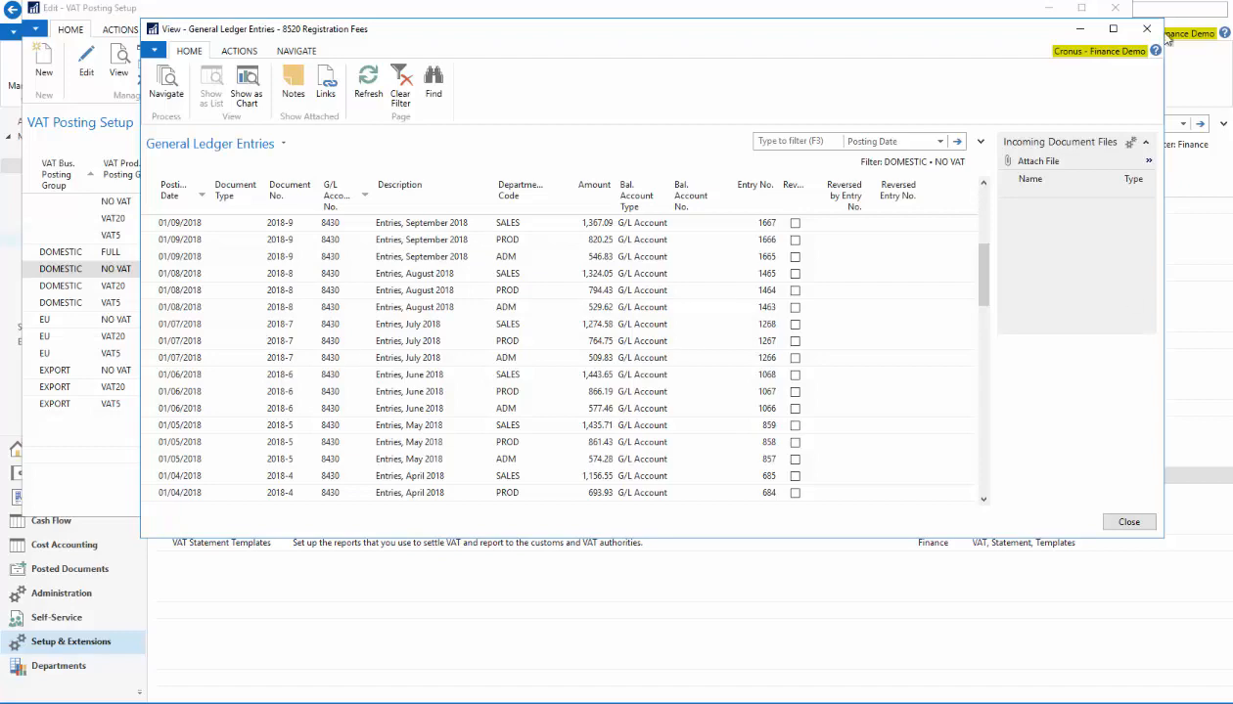
left_click(1136, 30)
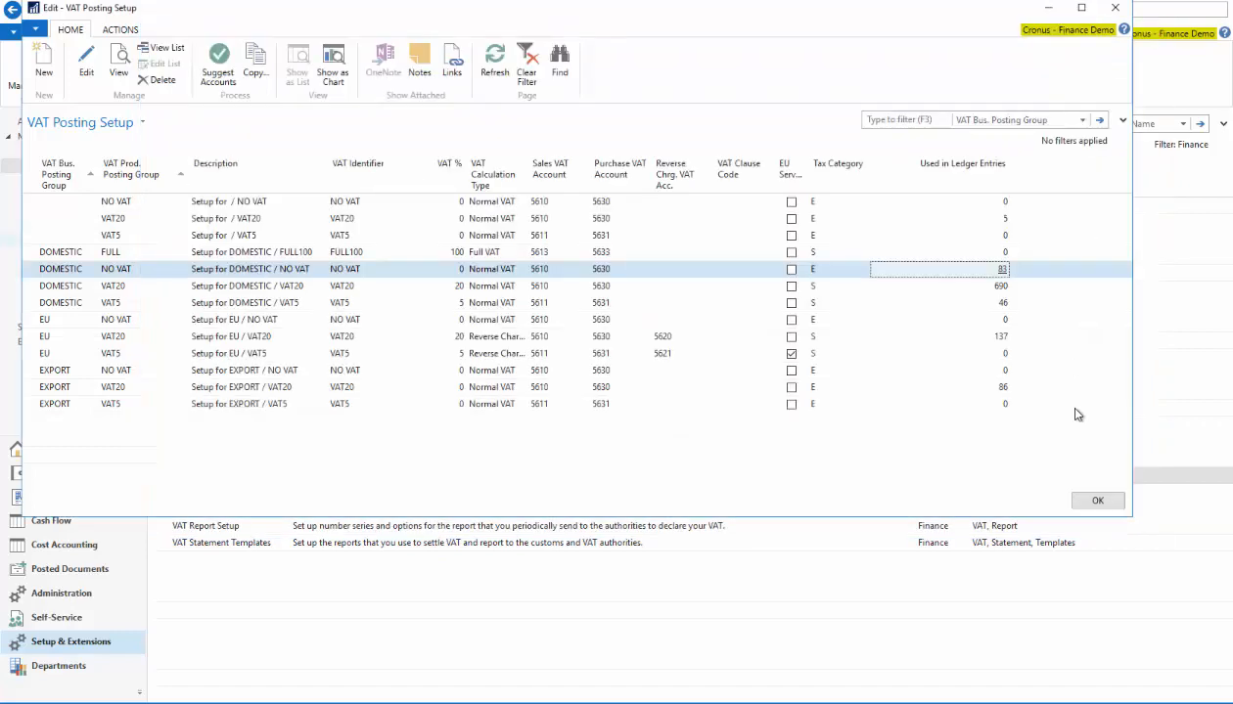
left_click(1090, 500)
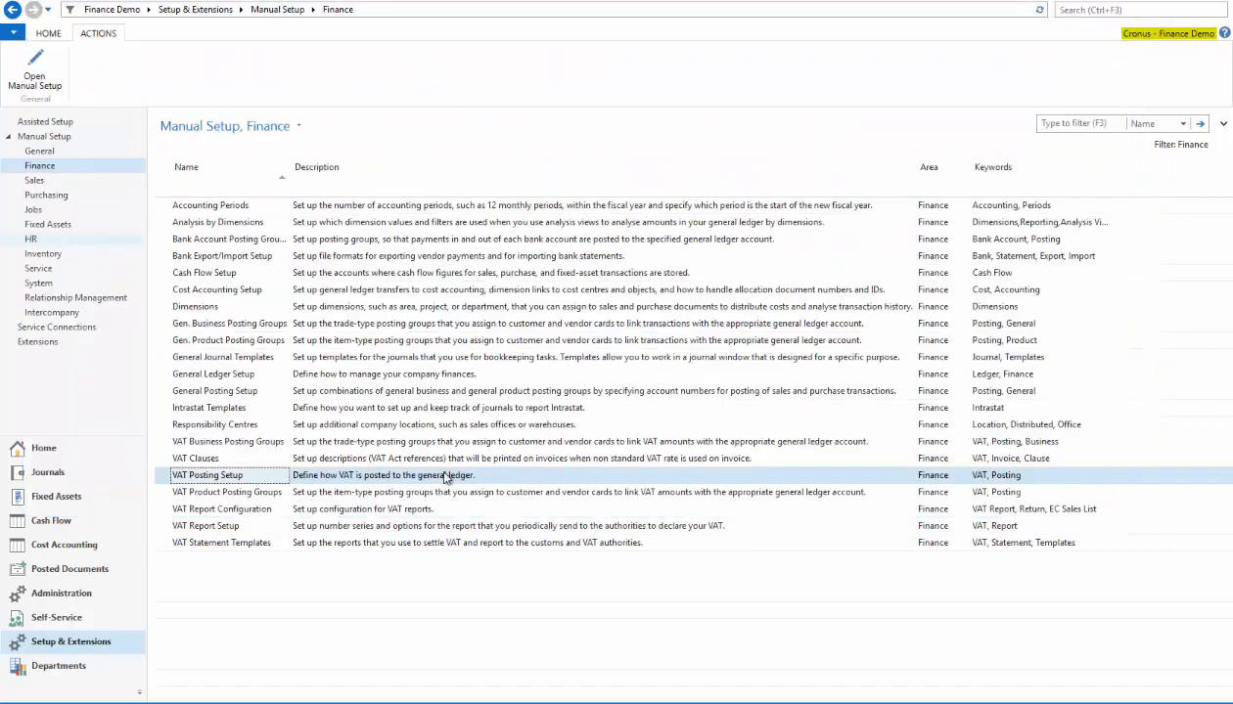
Check the submitted-report option and number series in VAT Report Setup, and close it
left_click(227, 529)
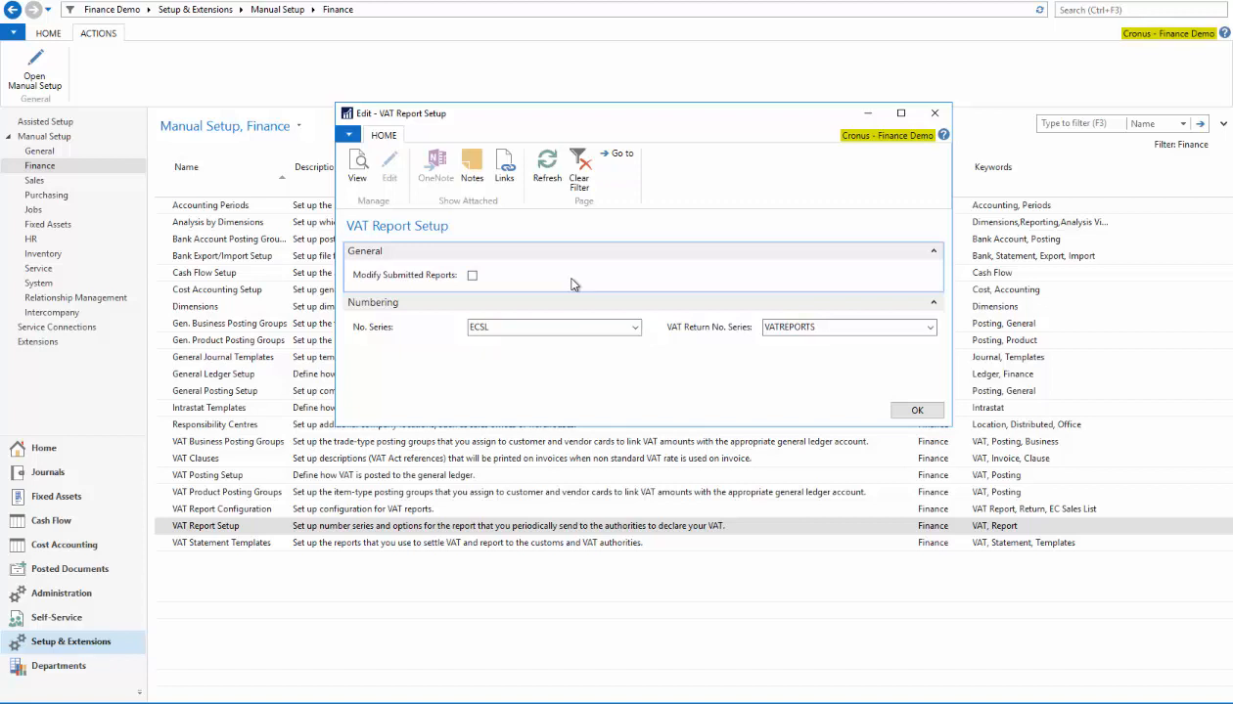
left_click(917, 410)
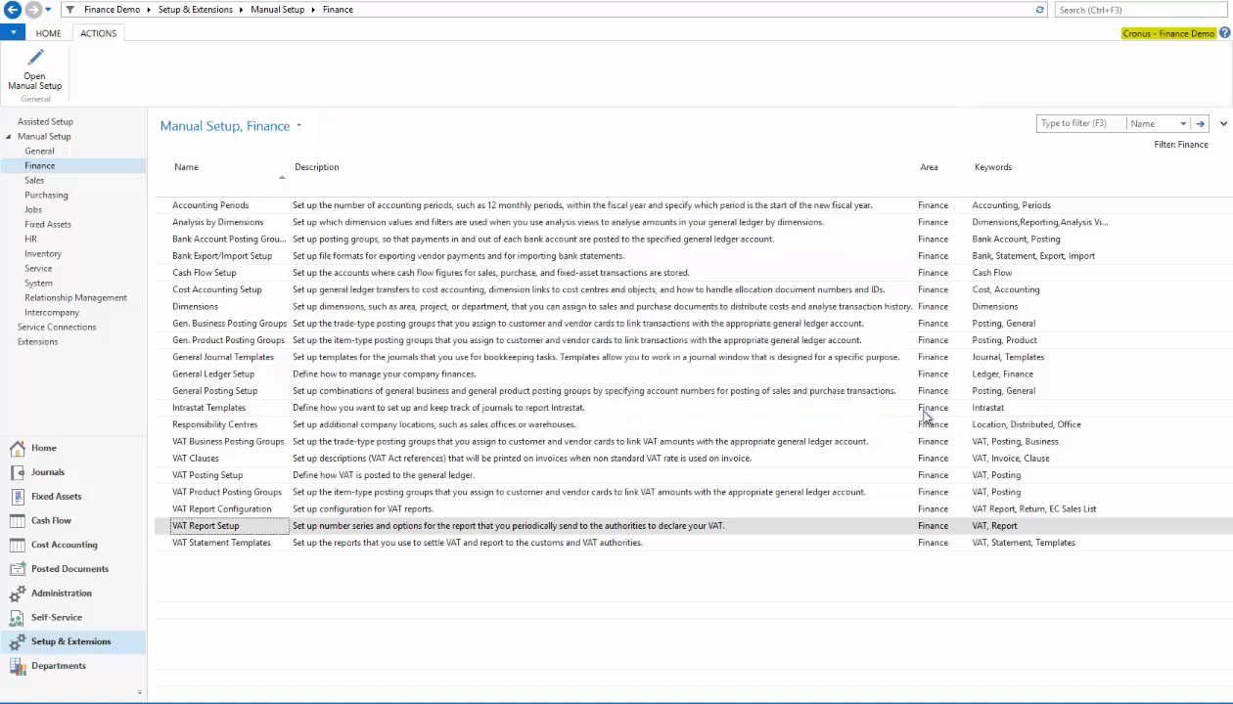
From VAT Statement Templates, open the DEFAULT statement of the VATGB VAT Return template for editing
left_click(246, 545)
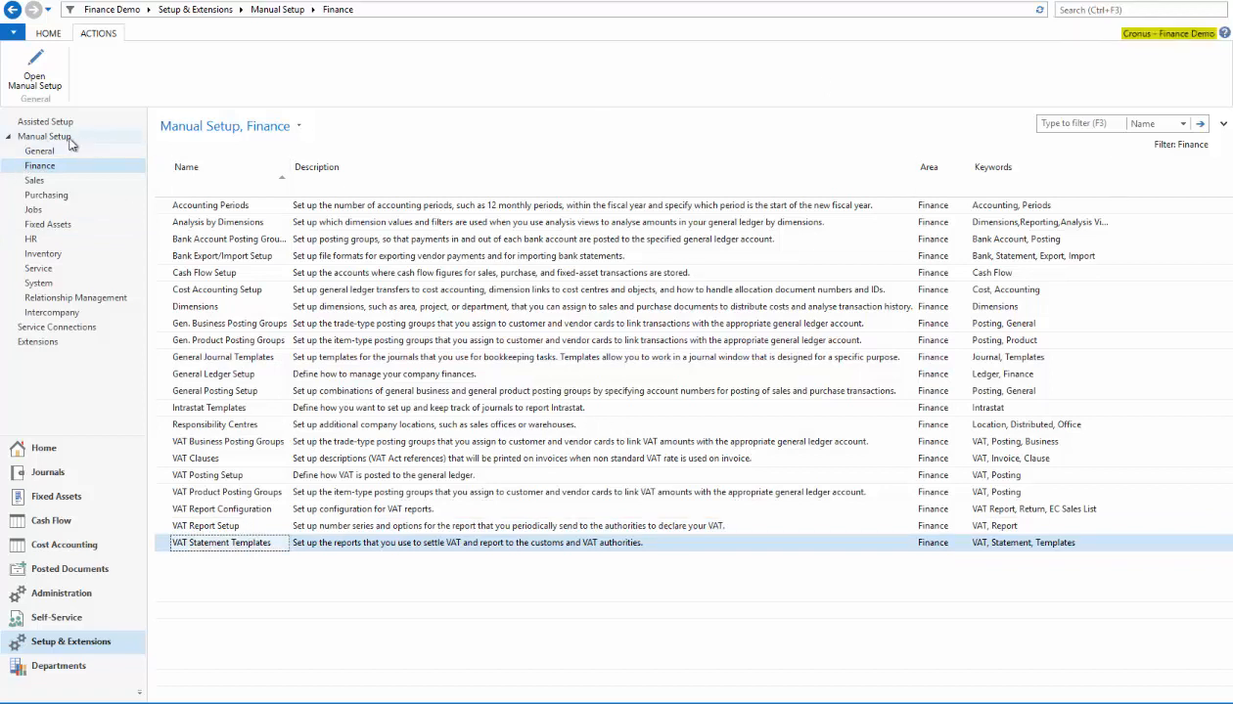
left_click(35, 64)
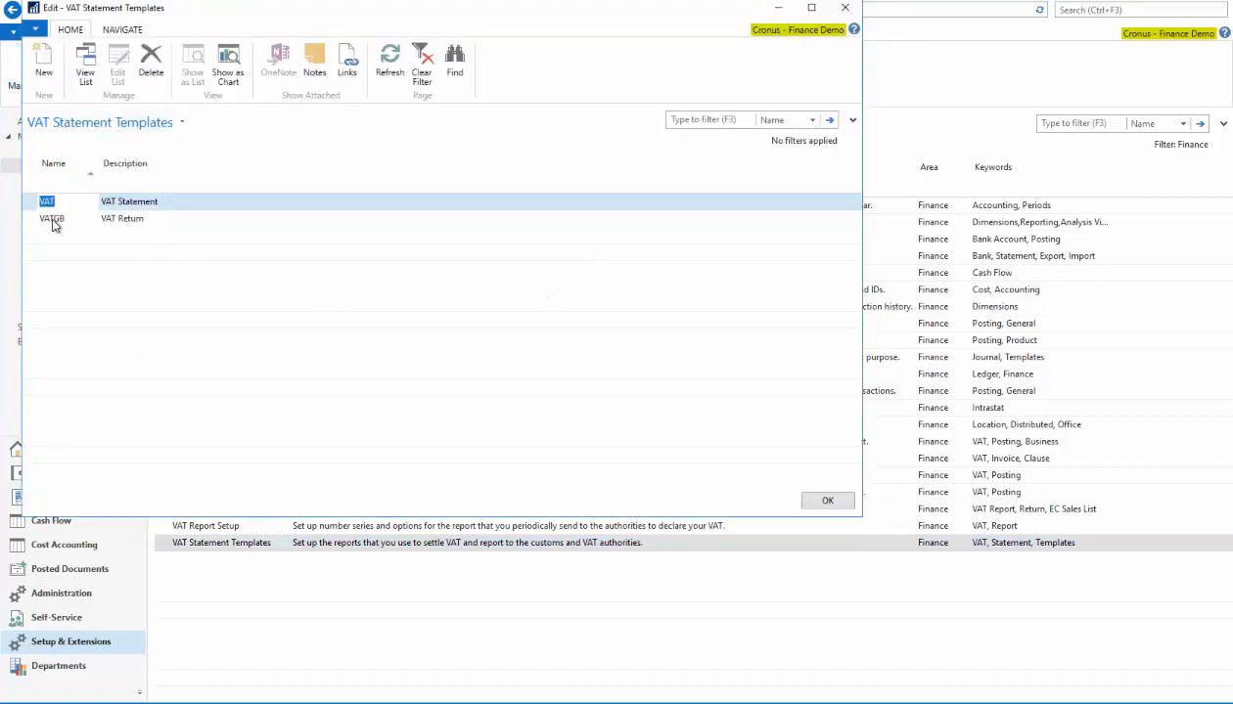
left_click(58, 222)
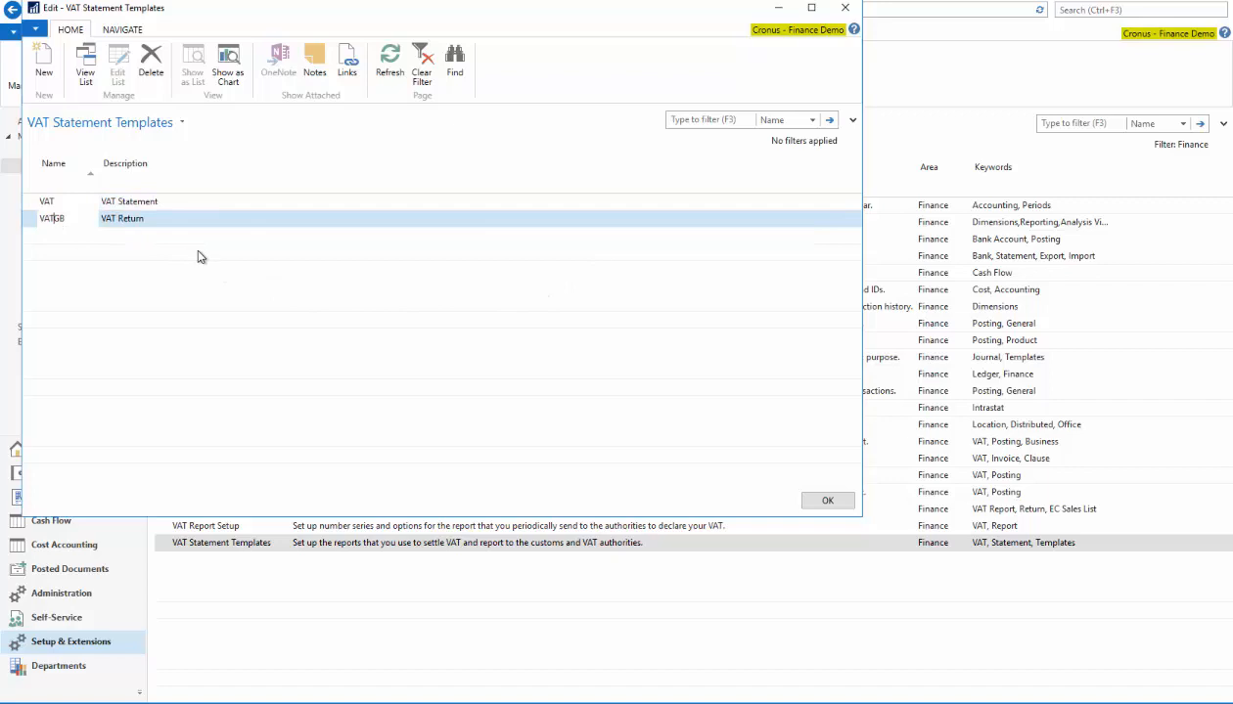
left_click(122, 29)
left_click(41, 67)
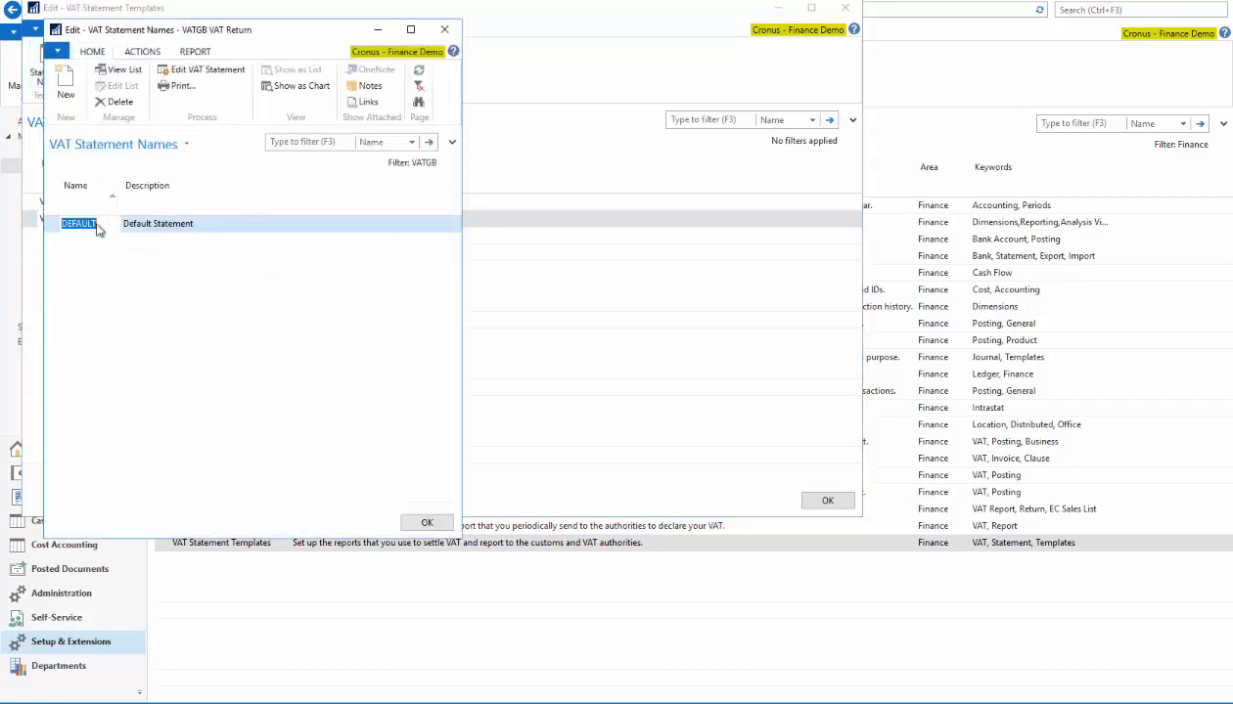
left_click(219, 77)
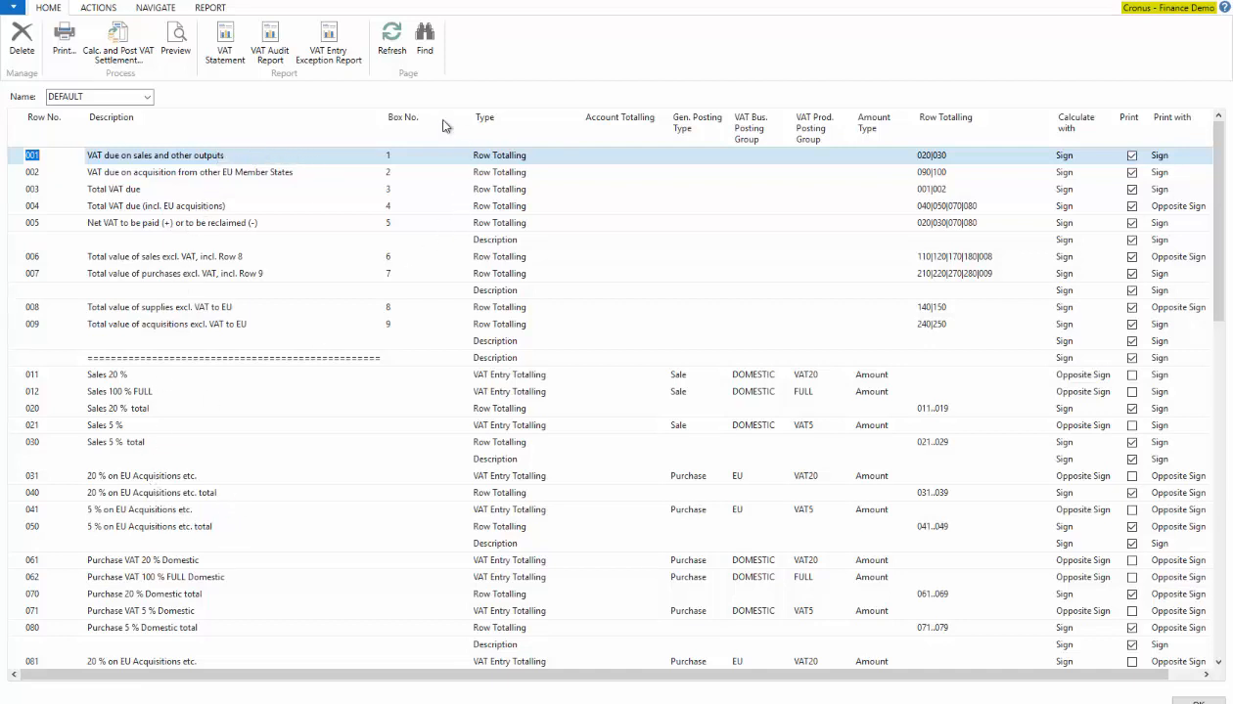
Examine the statement's box numbers, the VAT return rows 001 to 009, and the sales calculation rows 011 to 030
mouse_move(389, 120)
left_click(392, 206)
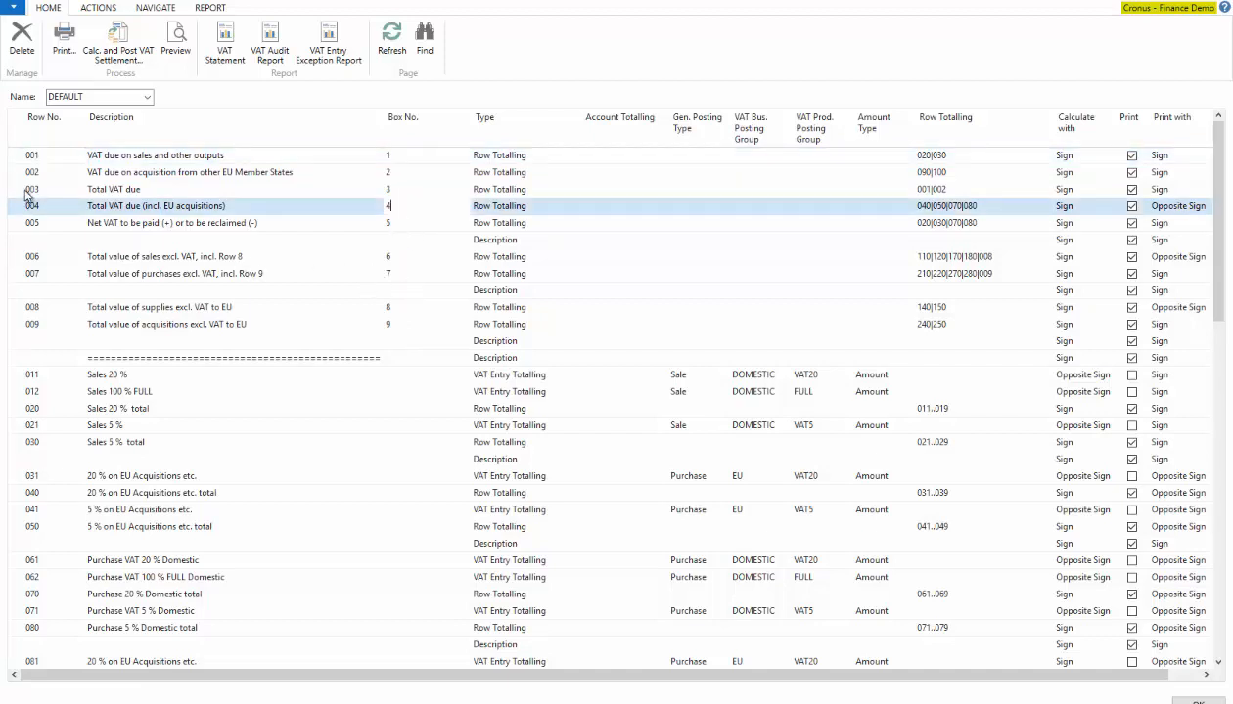
left_click_drag(22, 154, 21, 324)
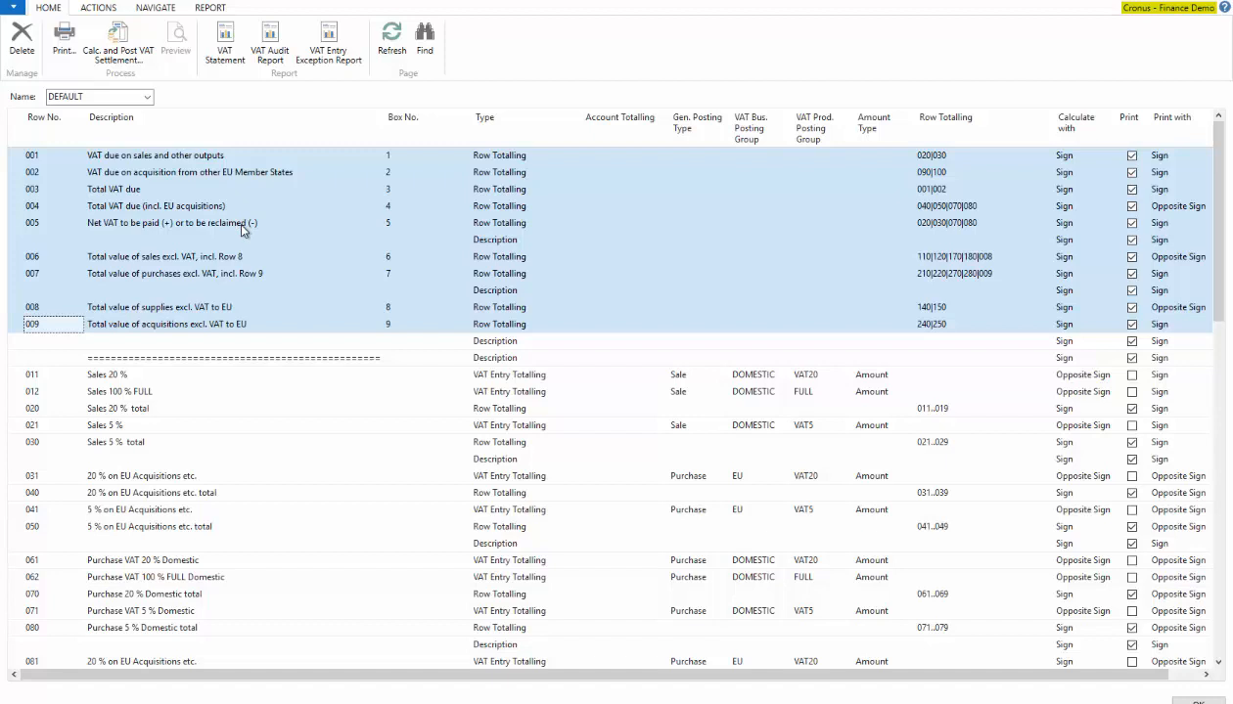
scroll(239, 233, "down", 1)
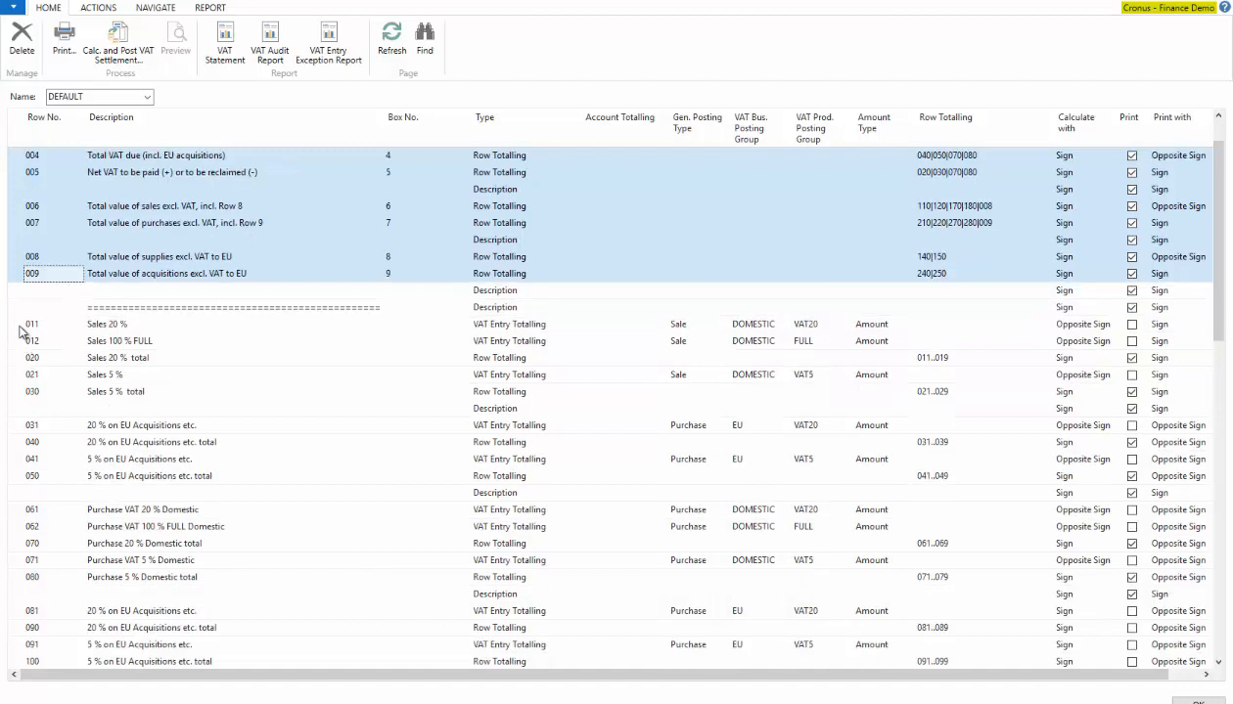
left_click_drag(22, 329, 19, 395)
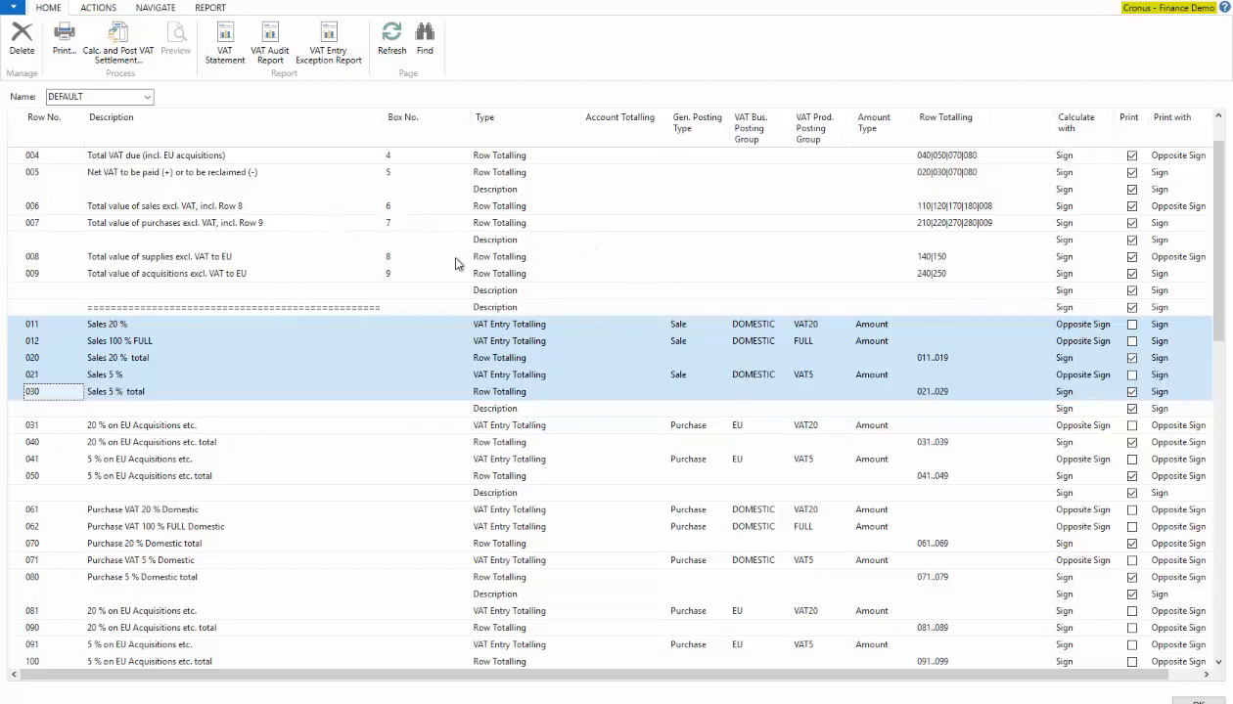
scroll(456, 258, "up", 1)
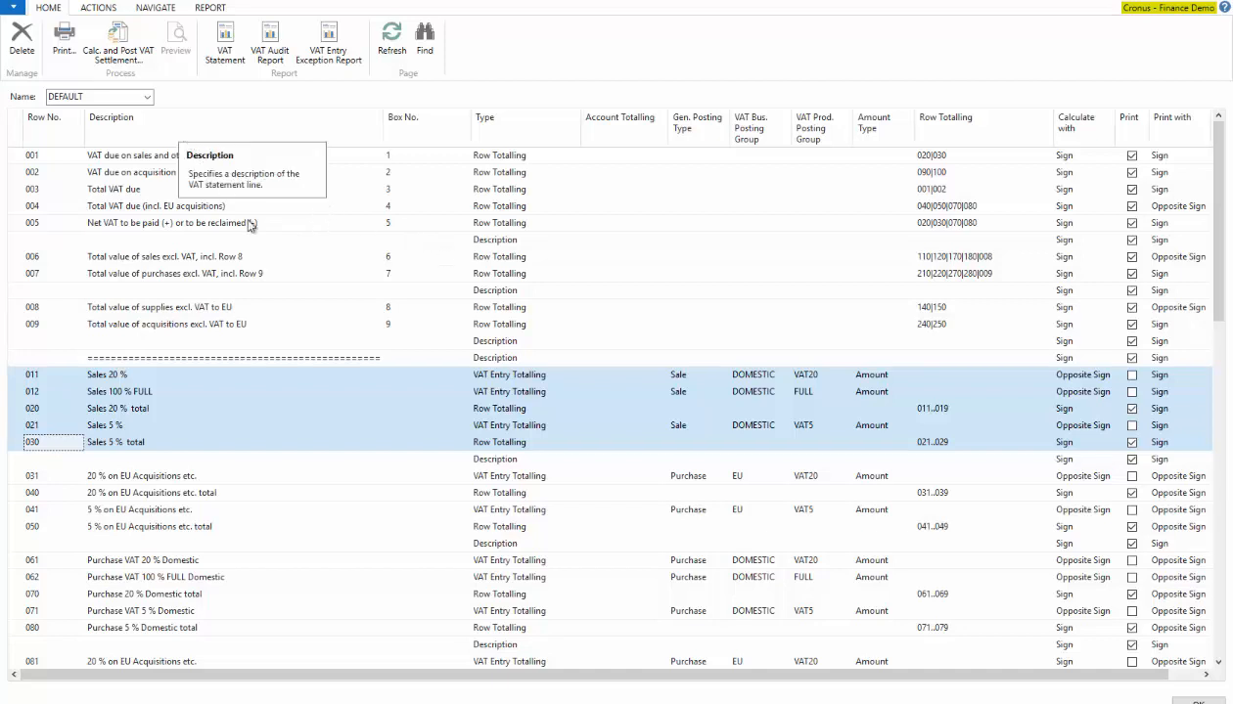
Clear the multiple-row selection and open the preview of the VATGB DEFAULT VAT statement
left_click(264, 295)
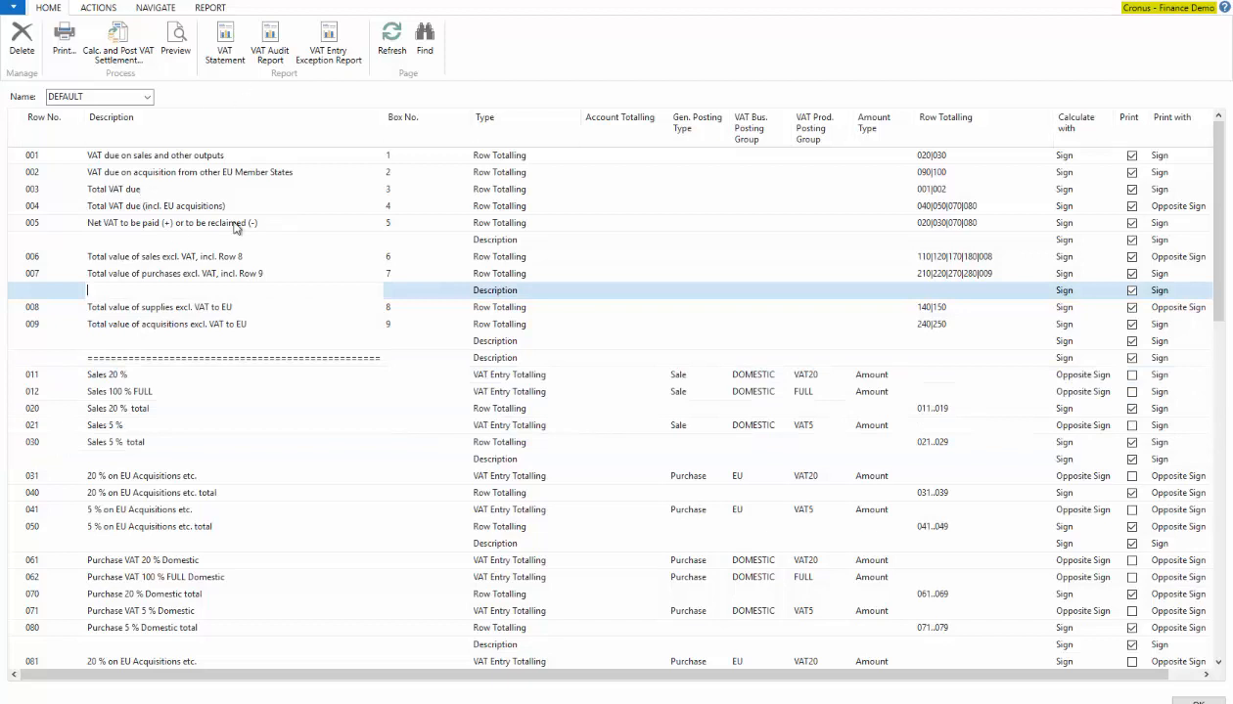
left_click(177, 41)
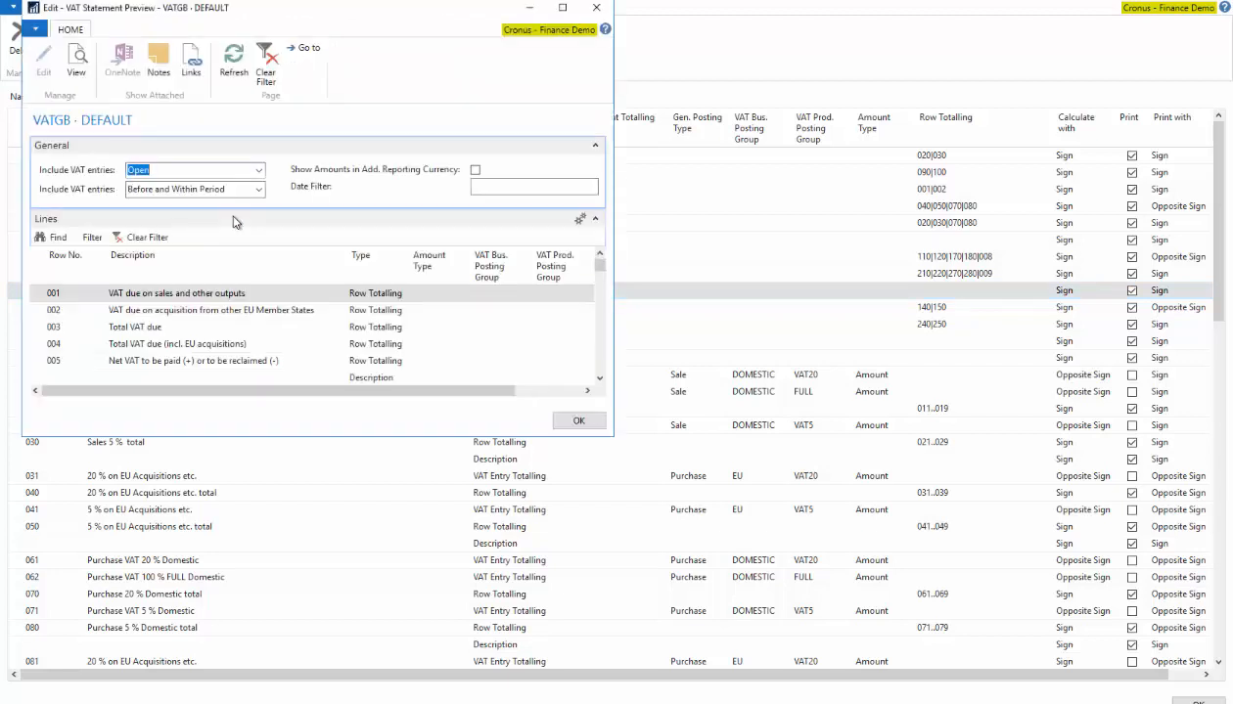
Enlarge the VAT statement preview and check its two VAT entry inclusion options for entry status and period
left_click_drag(609, 443, 749, 634)
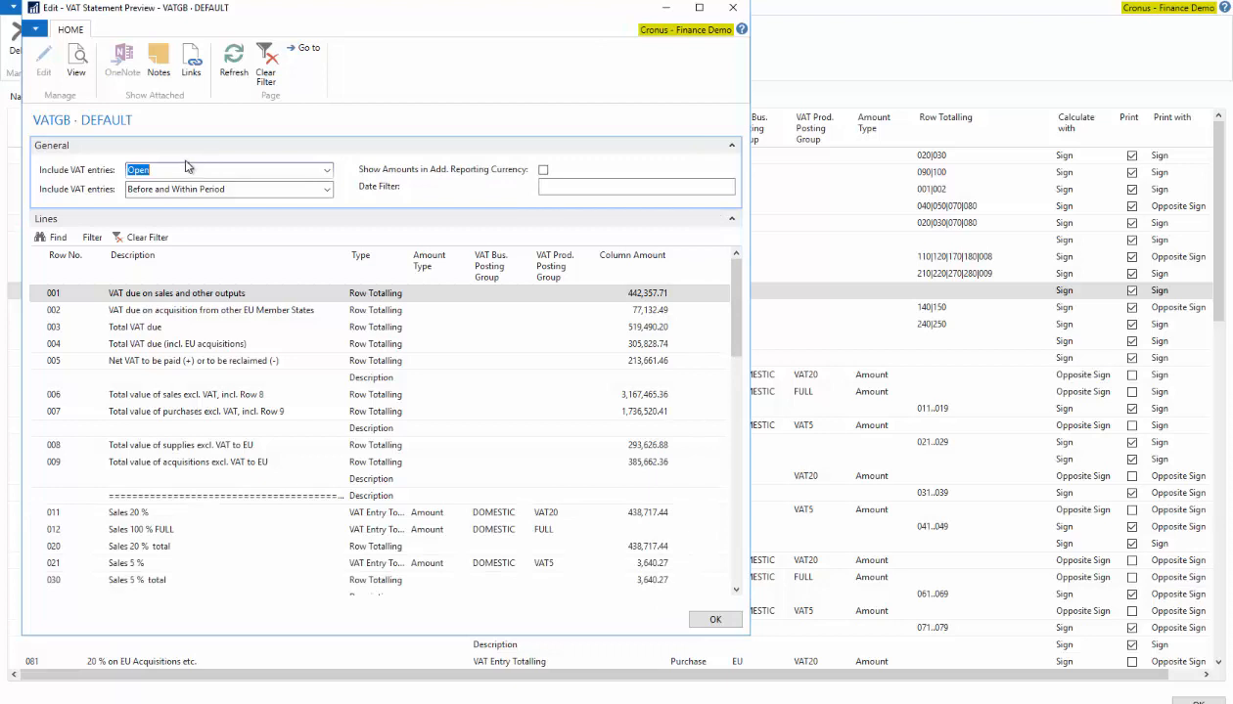
left_click(325, 170)
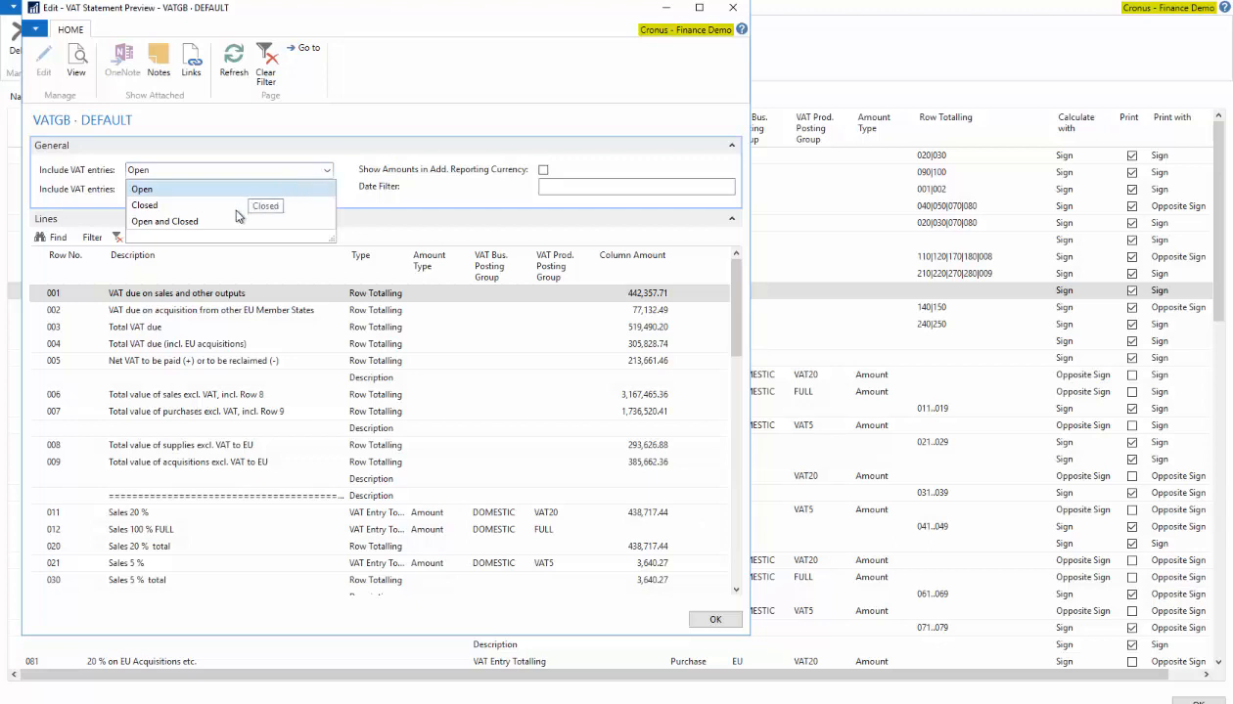
left_click(221, 171)
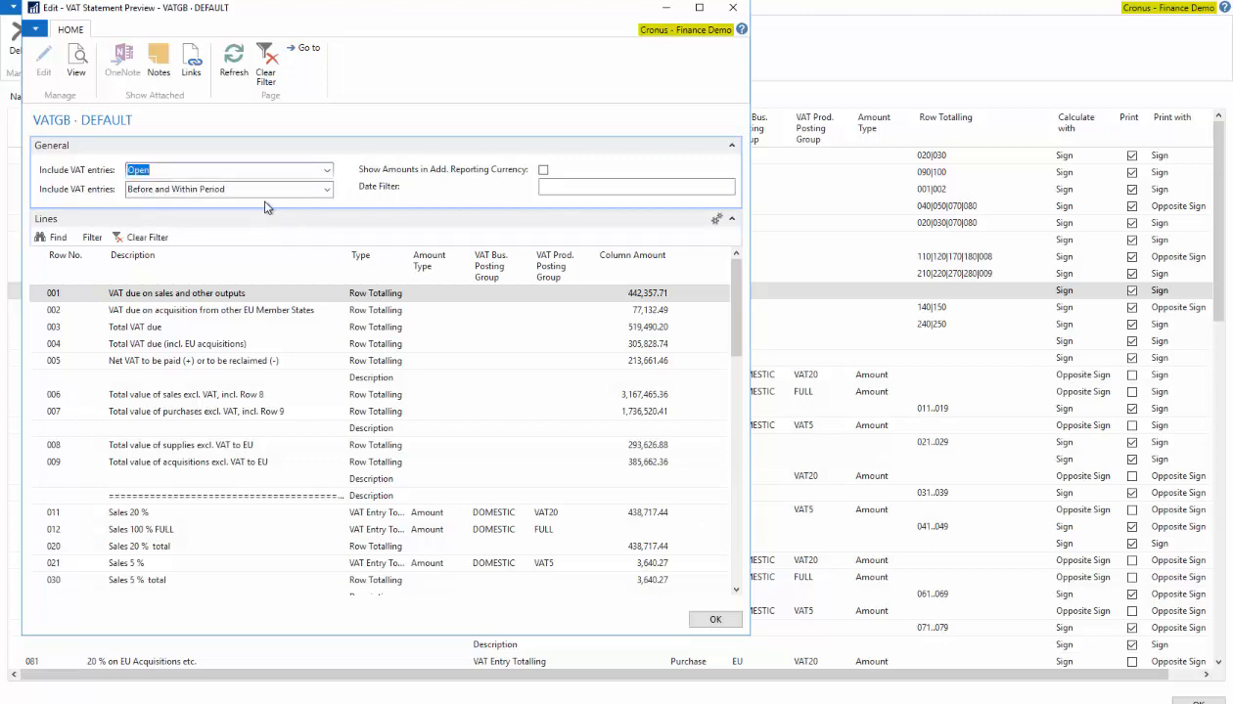
left_click(259, 188)
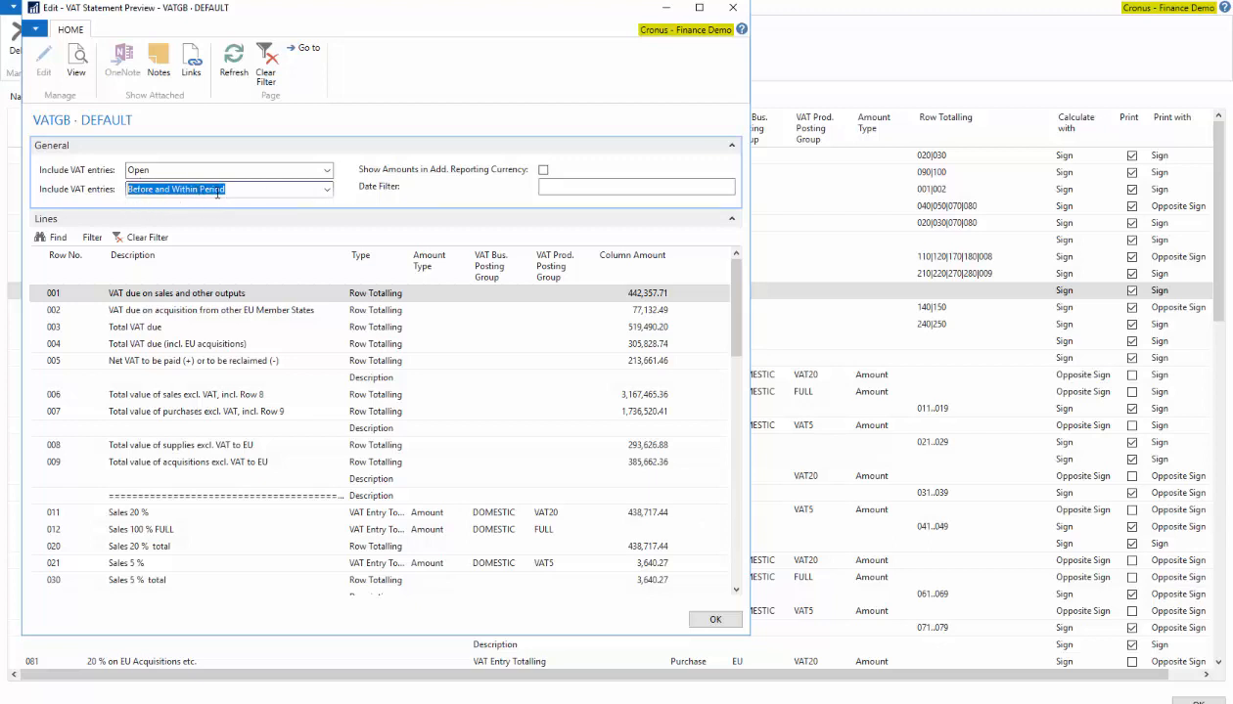
Set the preview's date filter to 01/05/19..31/07/19
left_click(590, 187)
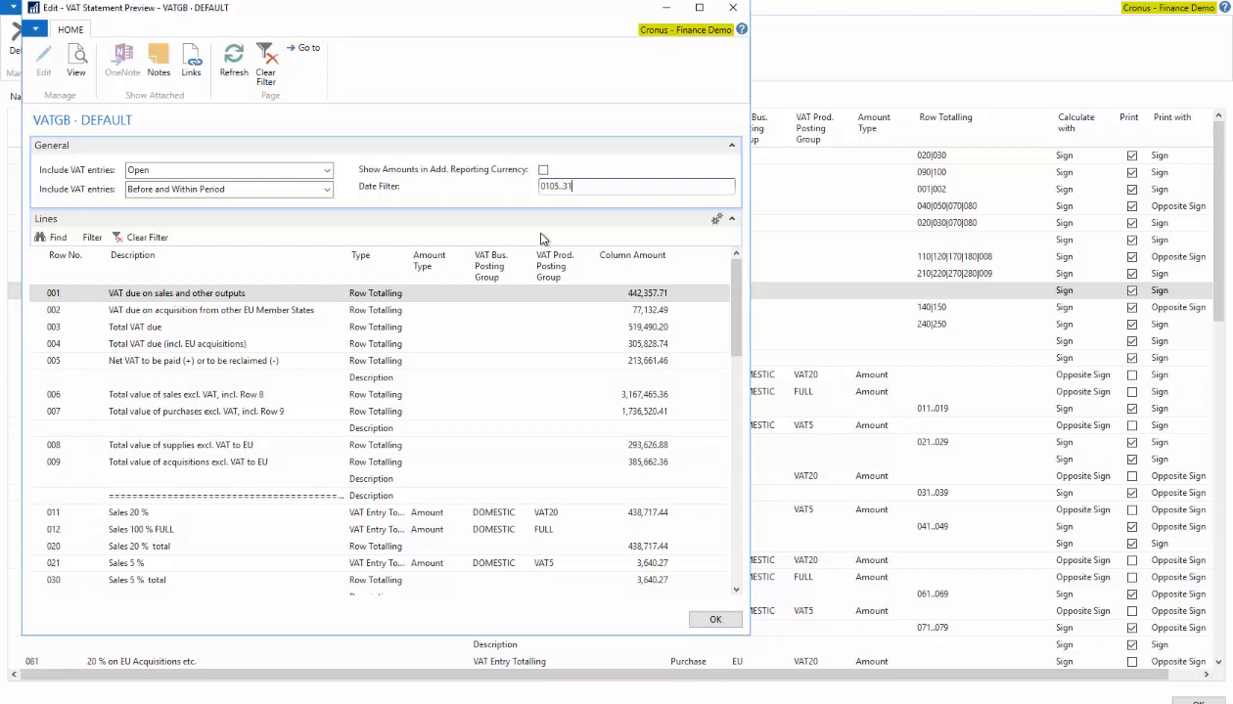
type("07")
key("Tab")
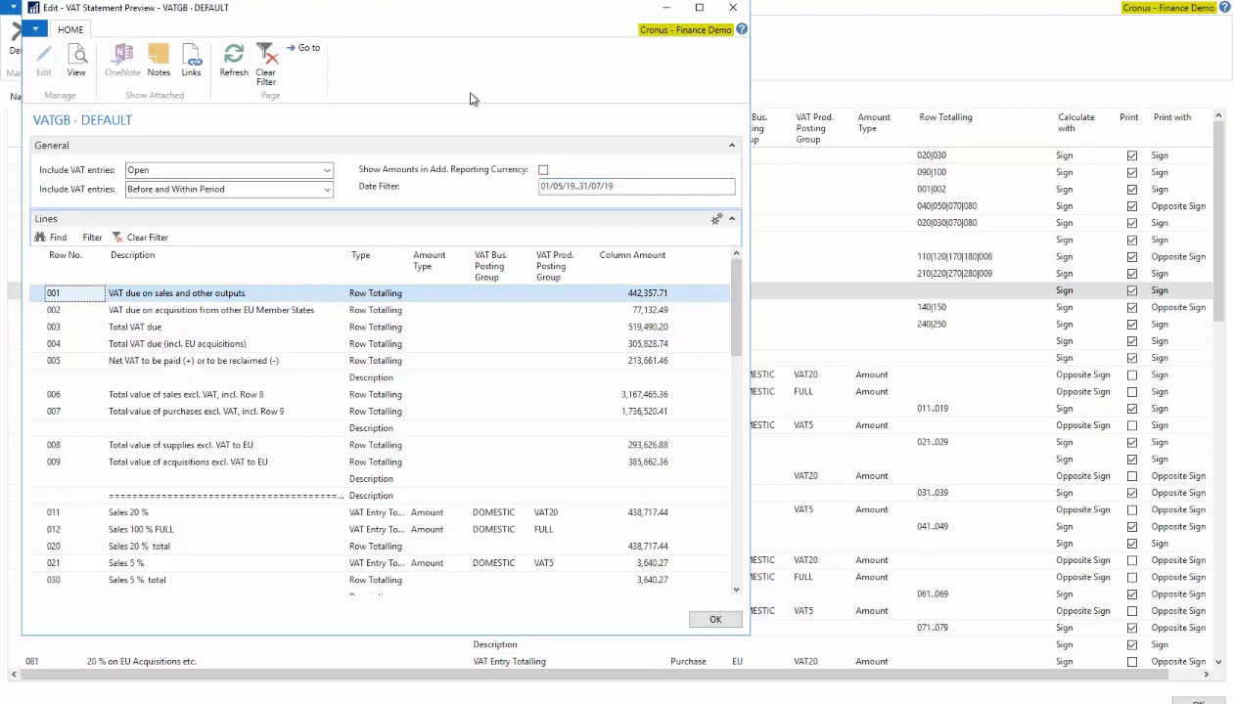
Open Calc. and Post VAT Settlement from the DEFAULT VAT statement behind the preview
left_click_drag(393, 13, 394, 101)
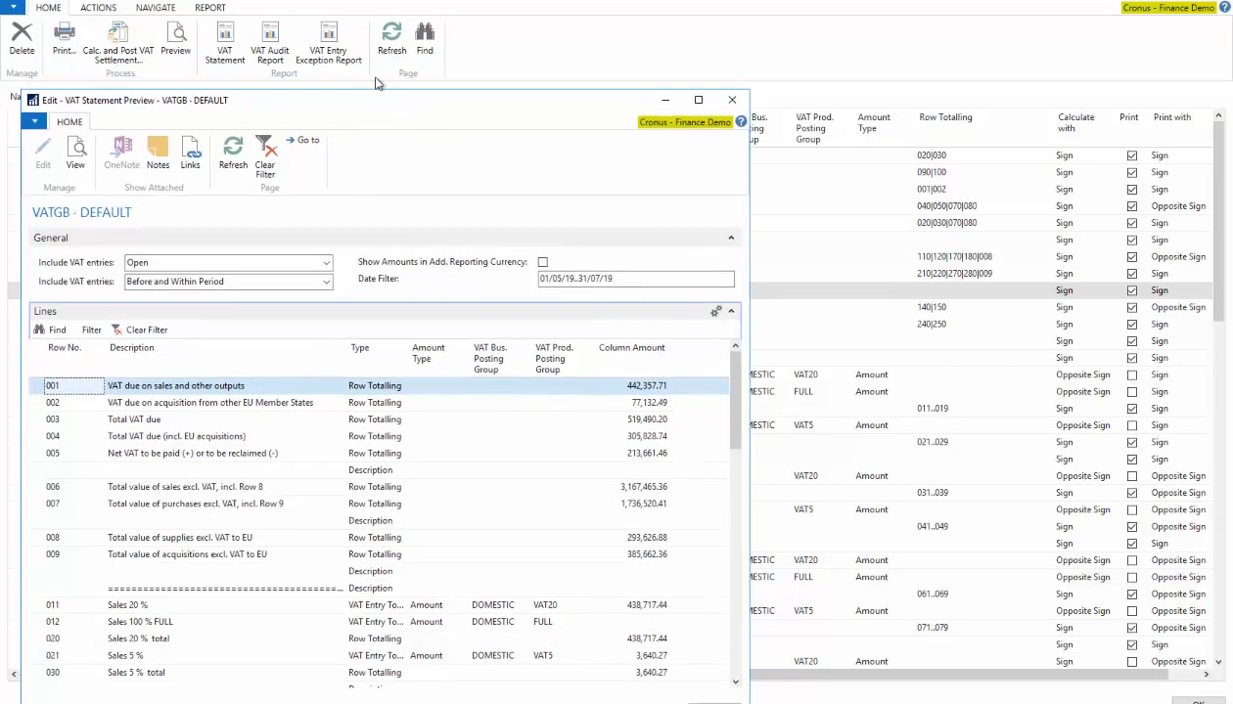
left_click(117, 44)
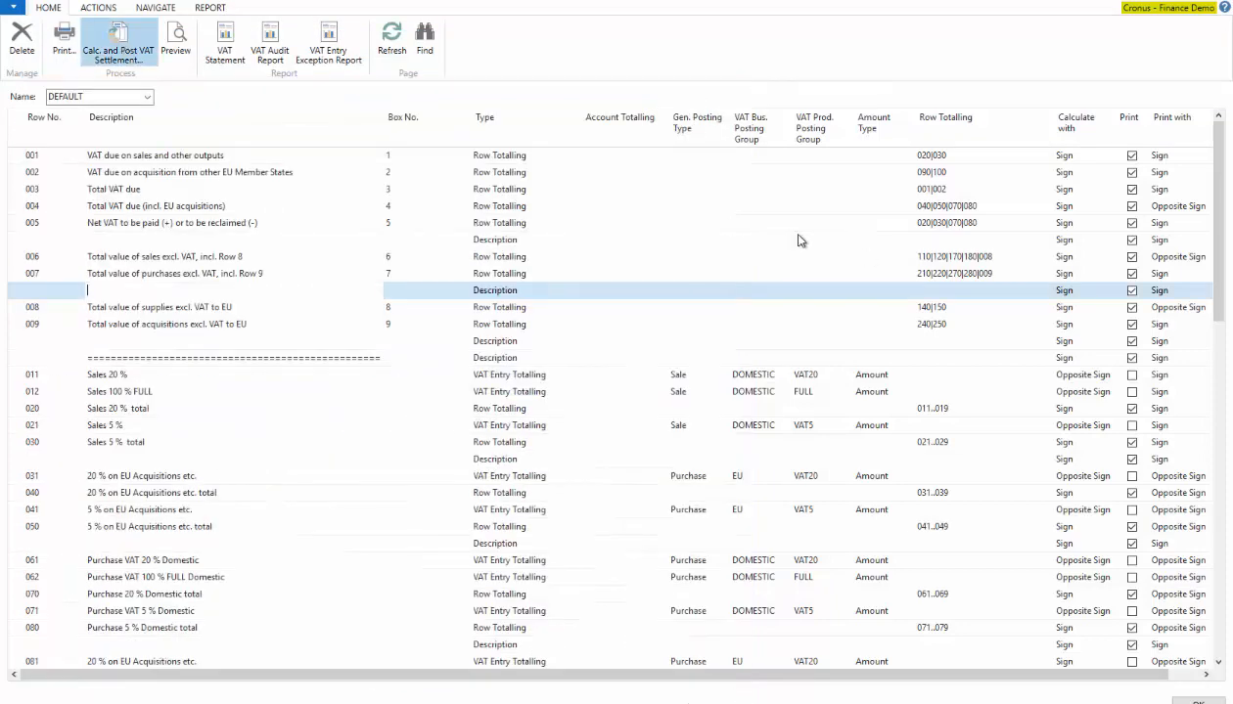
left_click(147, 51)
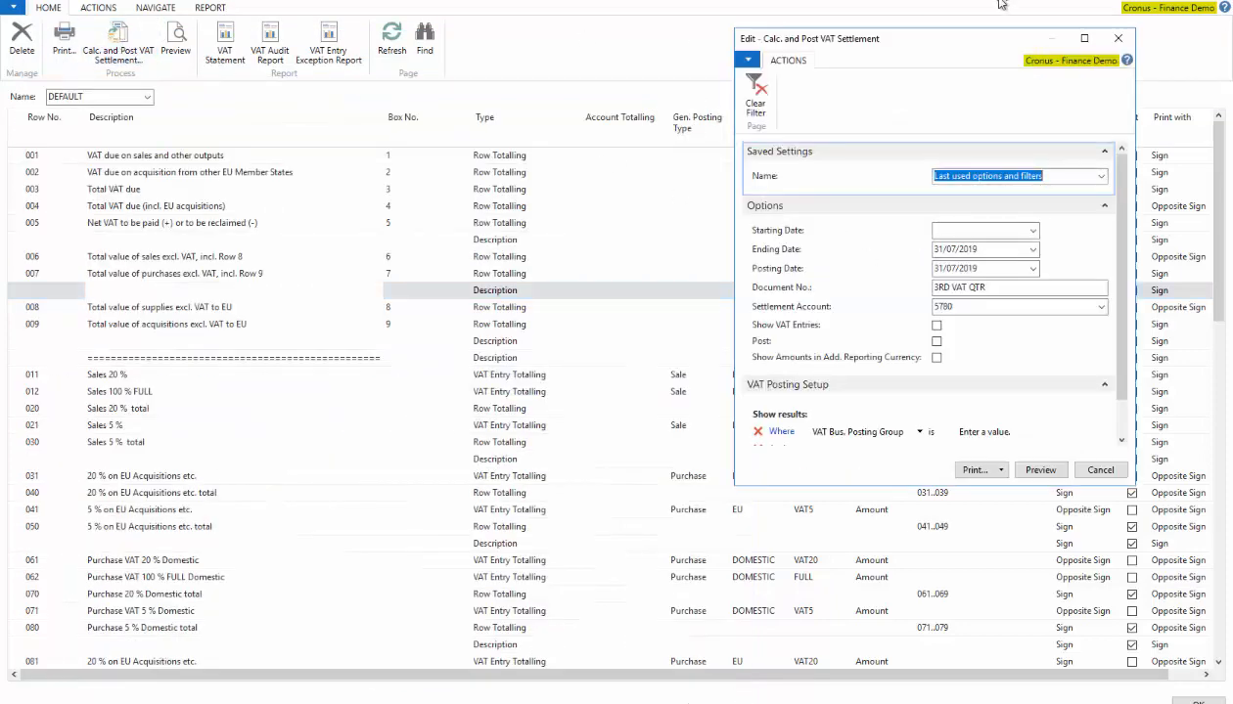
left_click_drag(954, 39, 889, 39)
Review the settlement's starting, ending and posting dates, document number, settlement account, and the options to show VAT entries and post
left_click(940, 232)
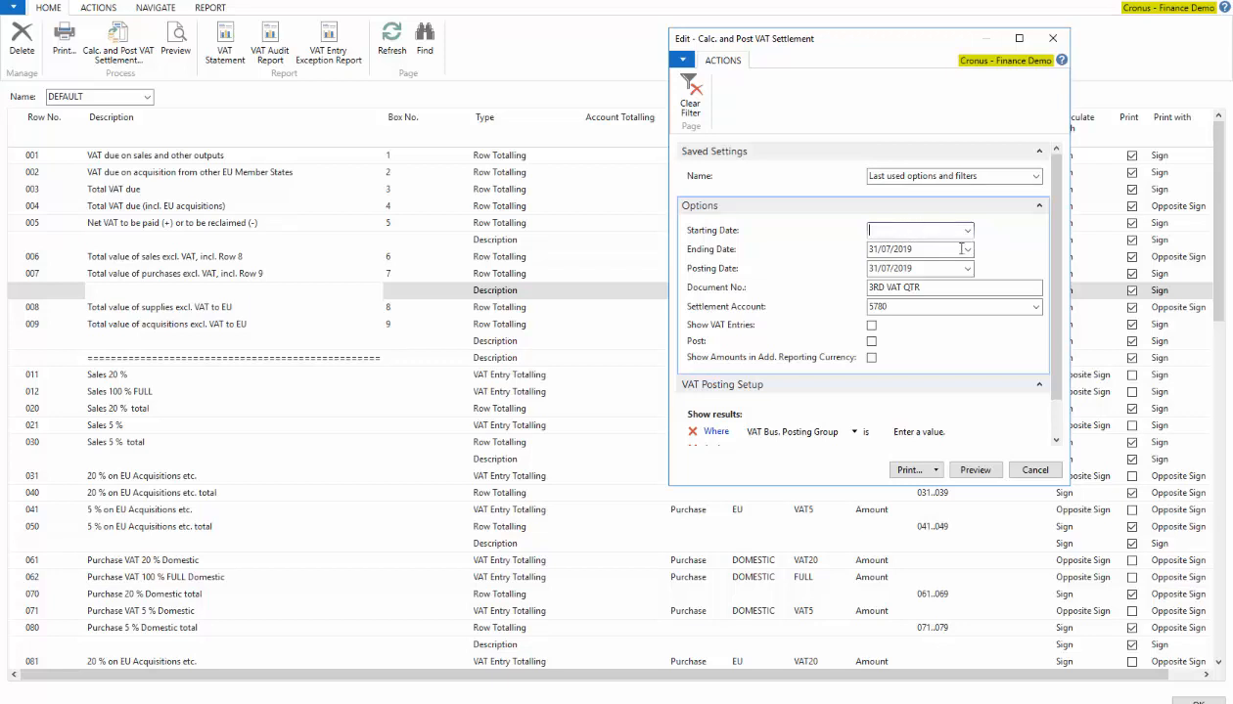
left_click(939, 252)
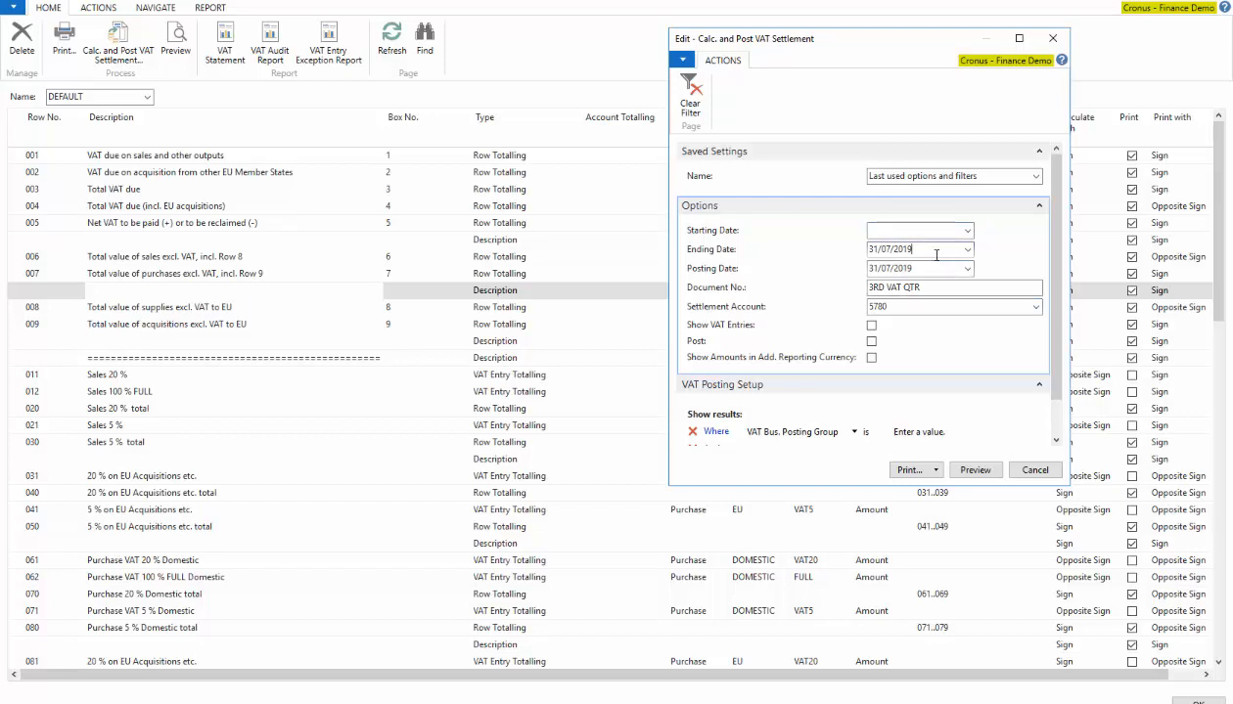
left_click_drag(934, 250, 859, 255)
left_click(895, 269)
left_click_drag(895, 272, 850, 268)
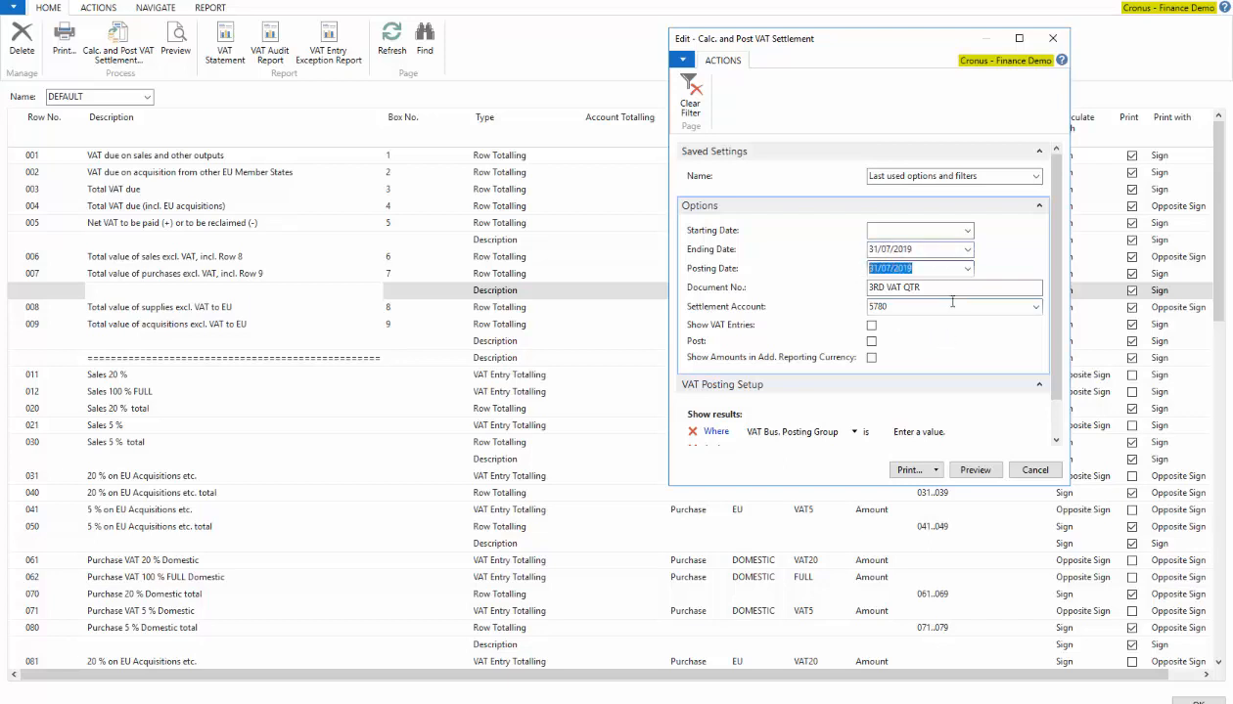
key("Tab")
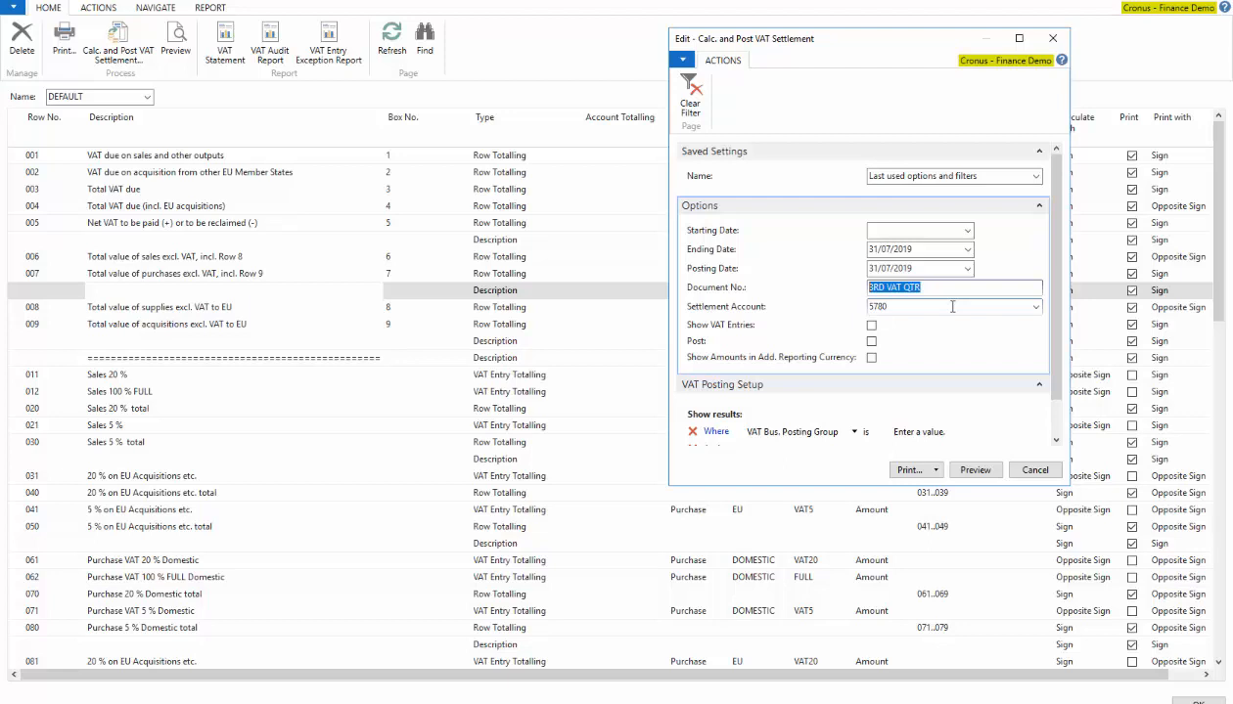
left_click(916, 305)
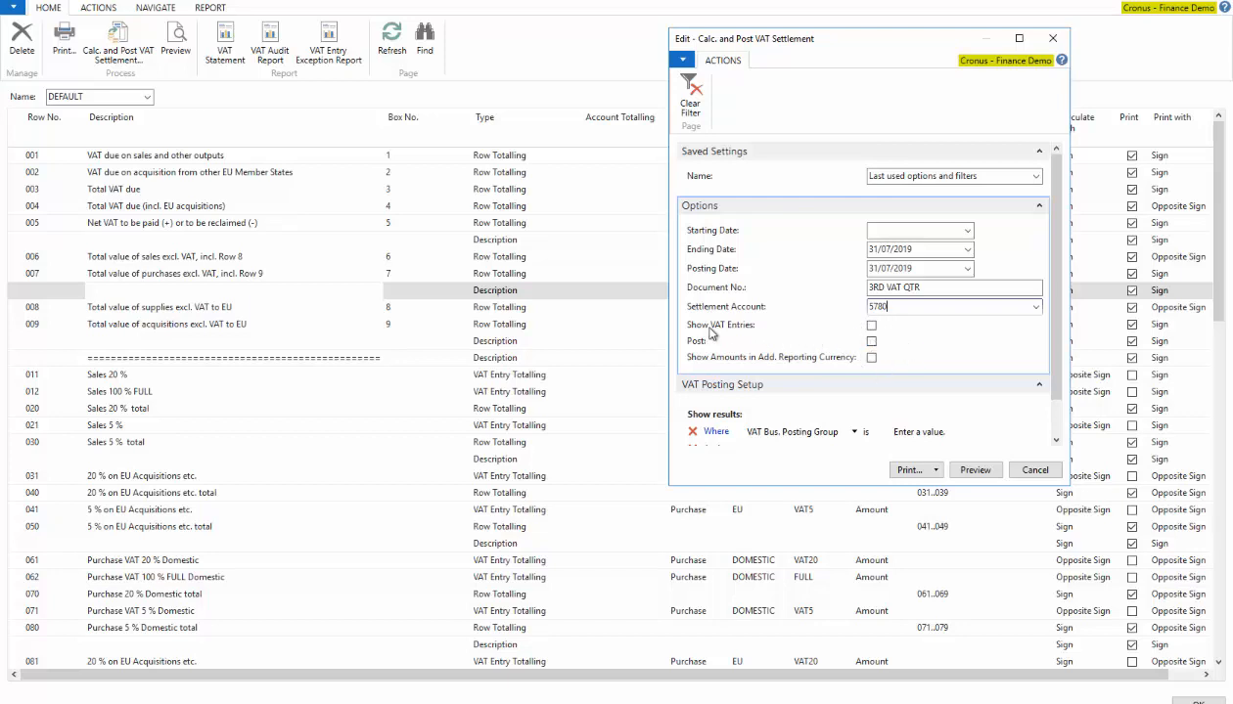
mouse_move(698, 333)
mouse_move(775, 332)
Preview the unposted VAT settlement report at 150% zoom and view its amounts down to the total
left_click(969, 469)
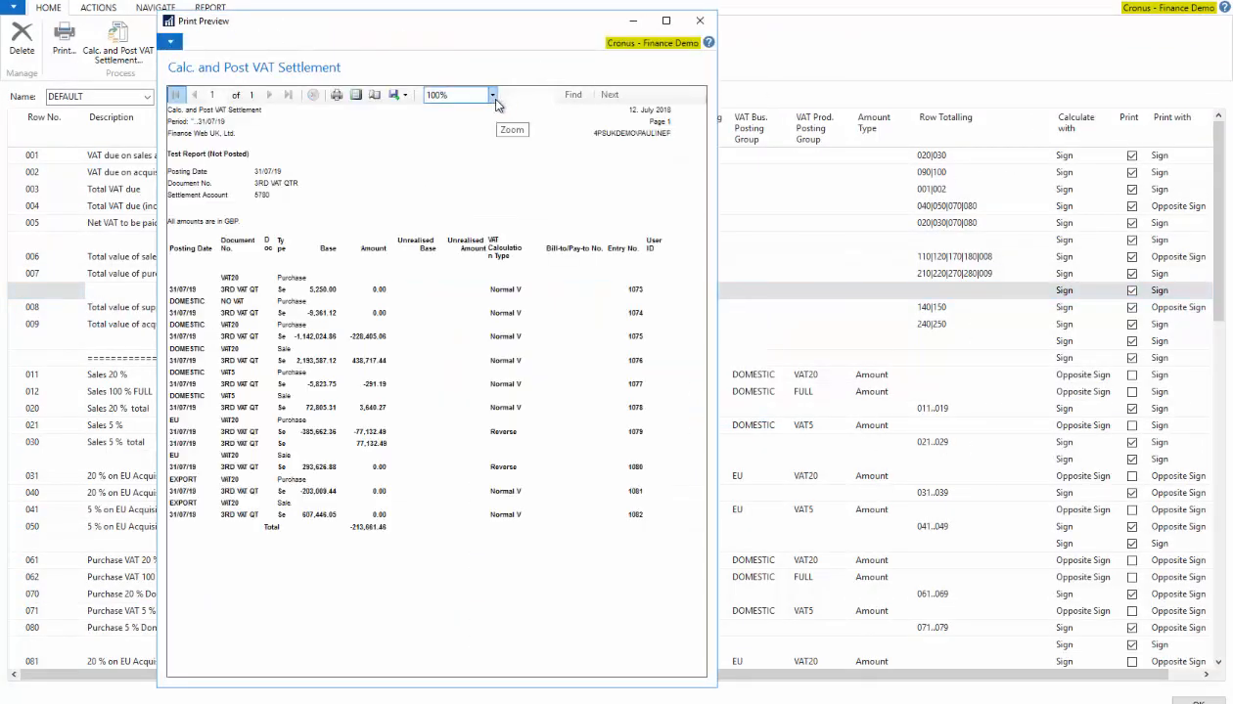
left_click(493, 96)
left_click(452, 151)
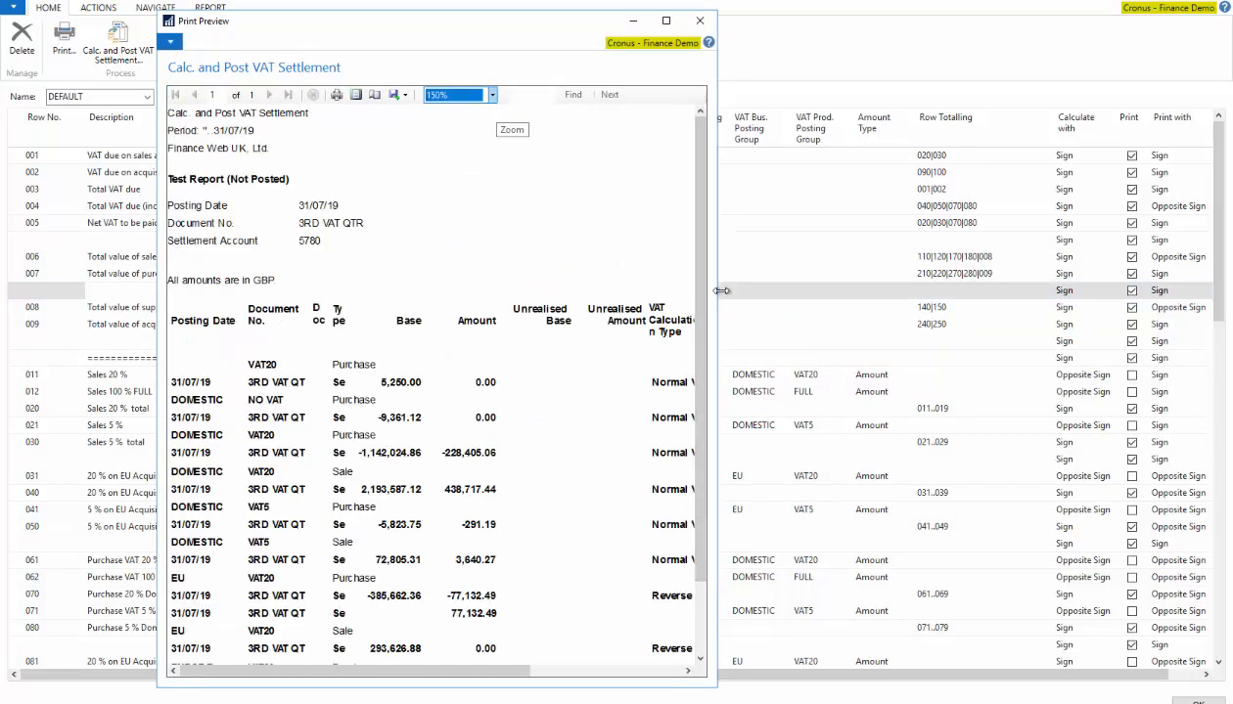
left_click_drag(720, 291, 806, 291)
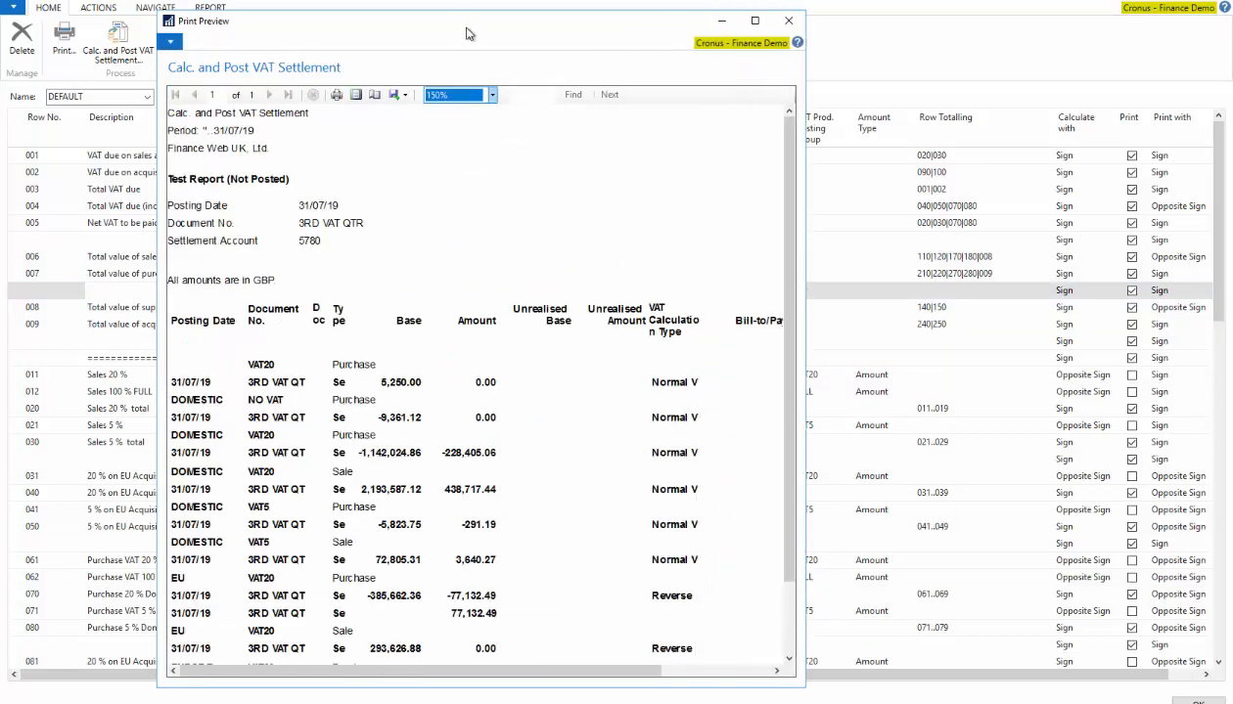
left_click_drag(455, 27, 879, 6)
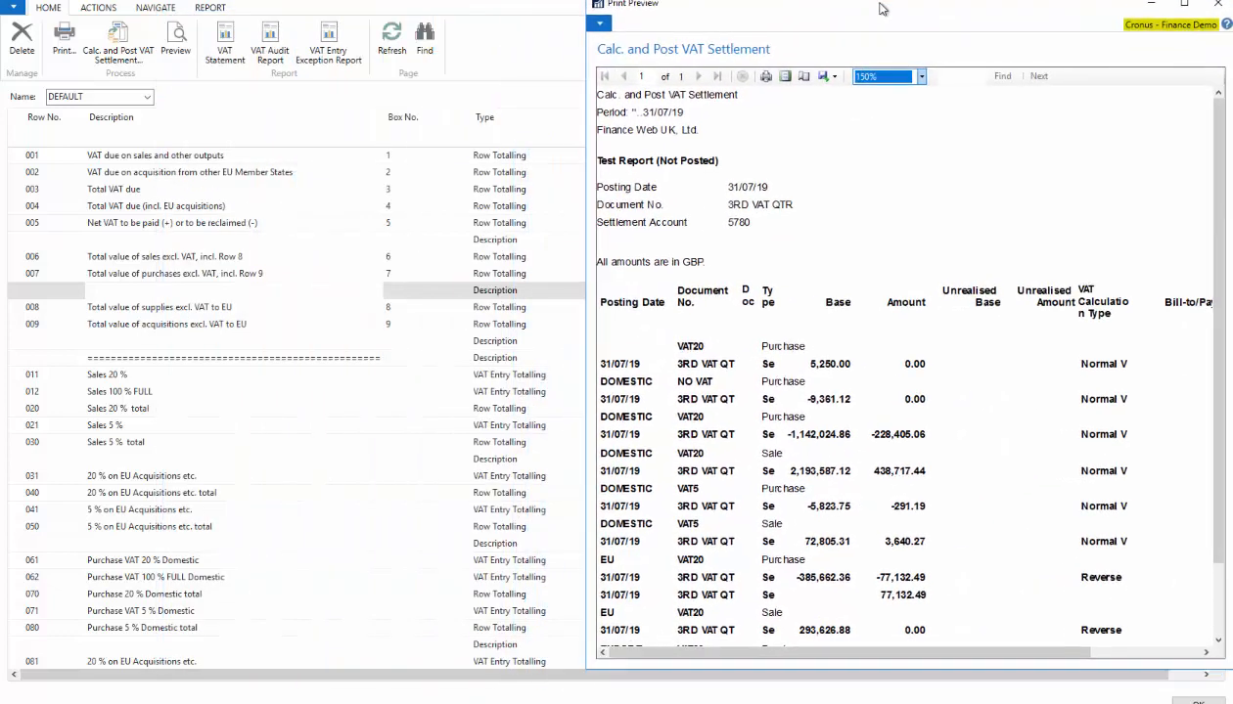
scroll(833, 295, "down", 1)
scroll(835, 294, "down", 1)
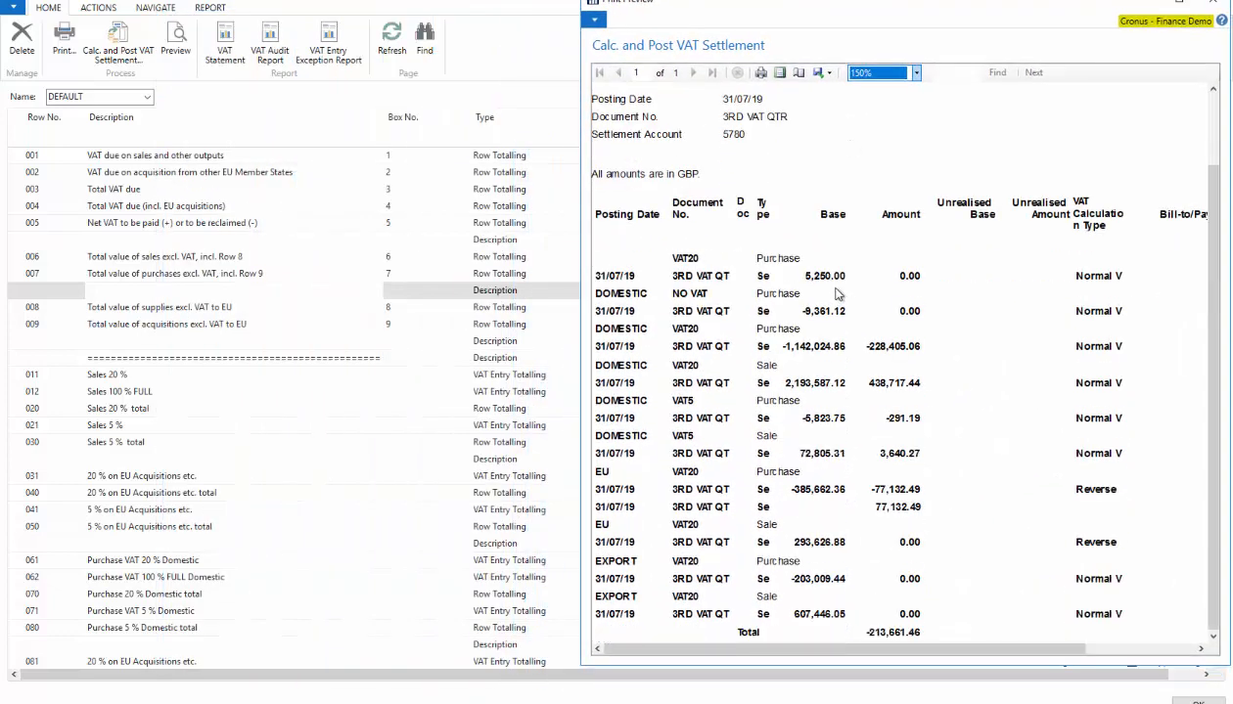
Bring up the VATGB DEFAULT statement preview and arrange it side by side with the settlement report
mouse_move(323, 703)
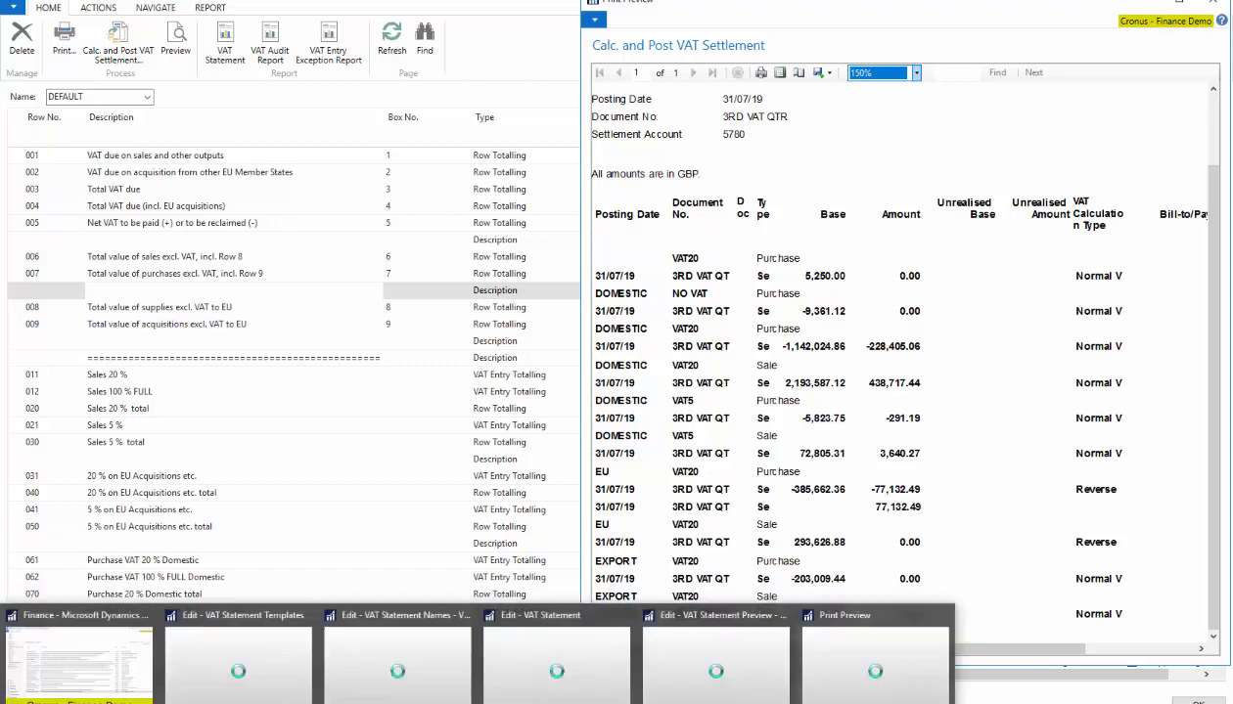
mouse_move(694, 656)
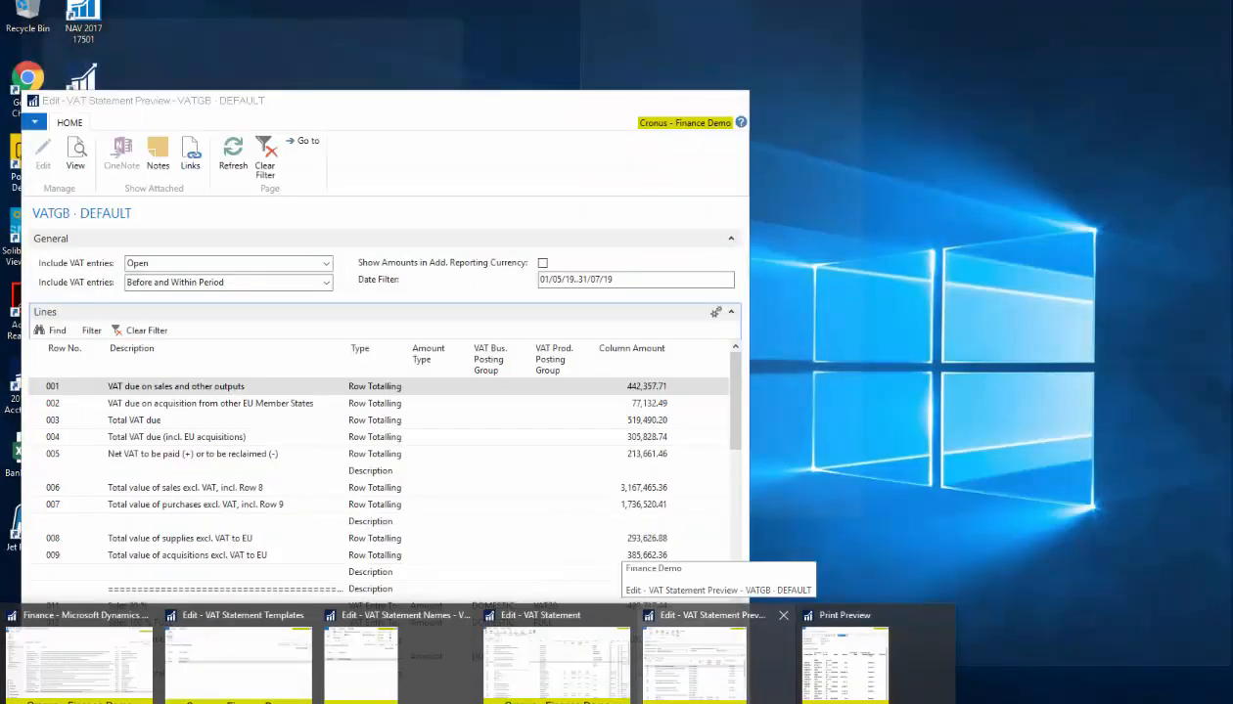
left_click(695, 655)
left_click_drag(396, 100, 426, 27)
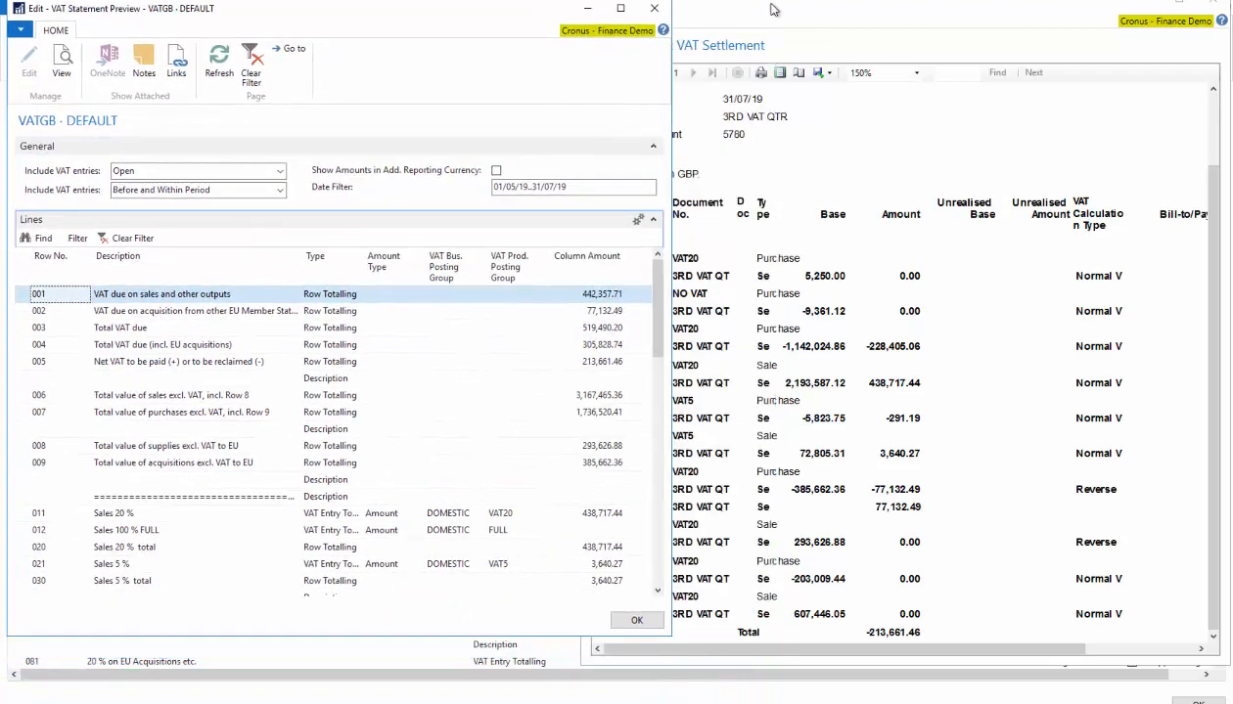
left_click_drag(773, 9, 864, 6)
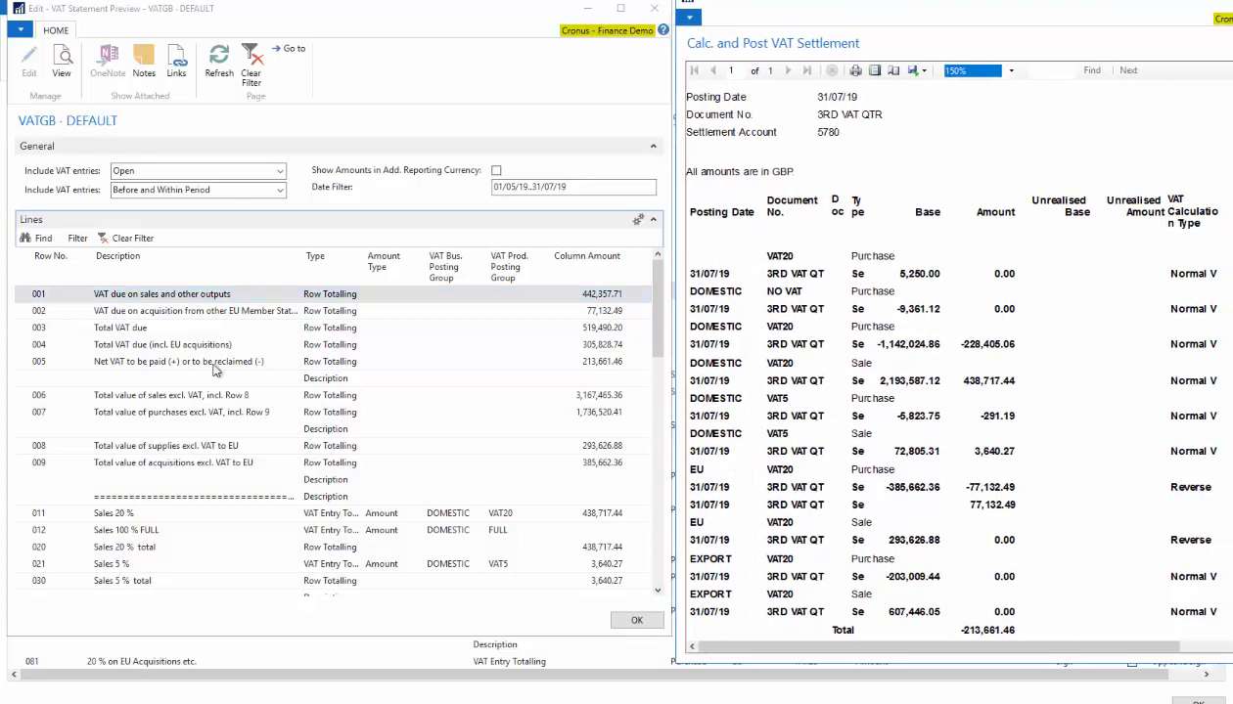
Compare the statement's net VAT row 005 and Sales 20 % total row 020 with the settlement report amounts
left_click(17, 367)
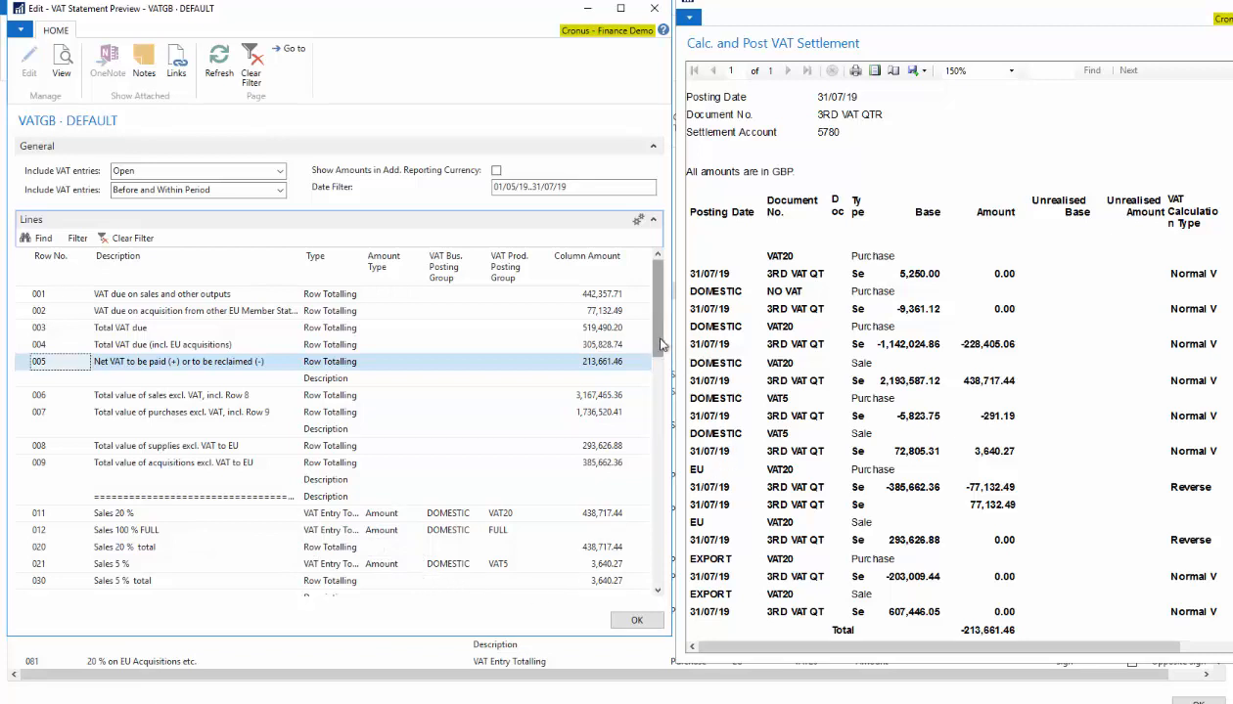
left_click_drag(660, 346, 663, 369)
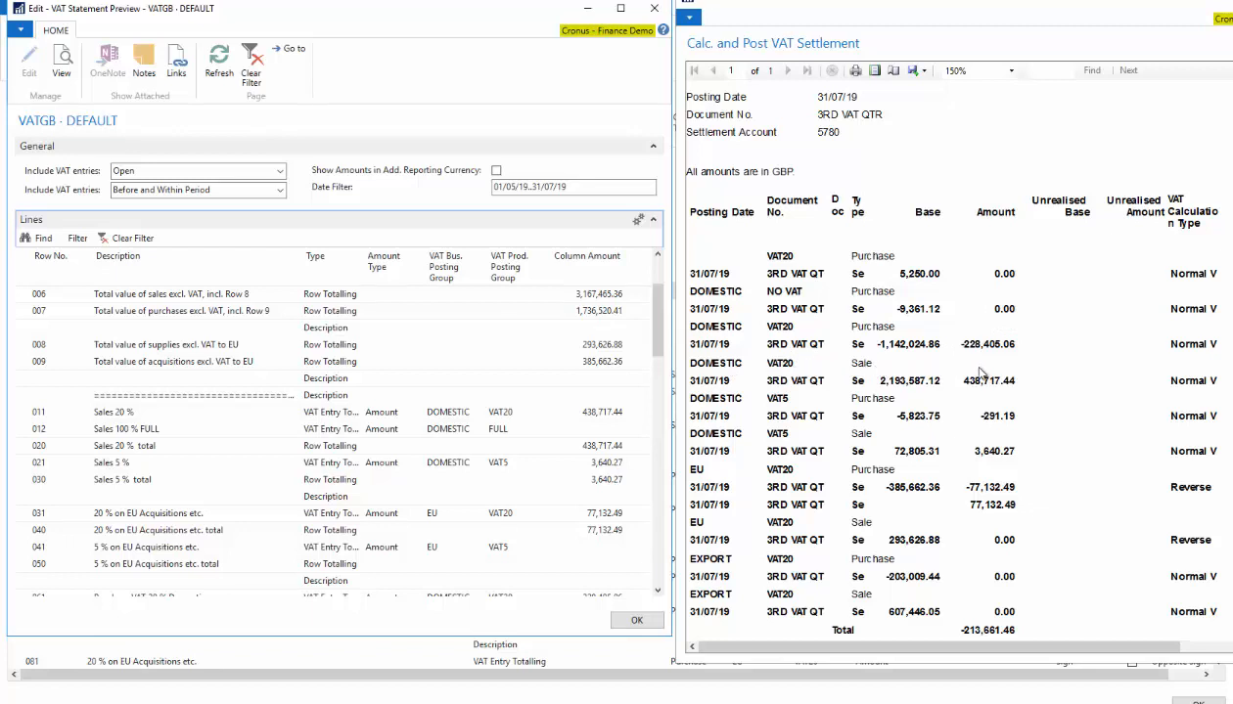
left_click(965, 395)
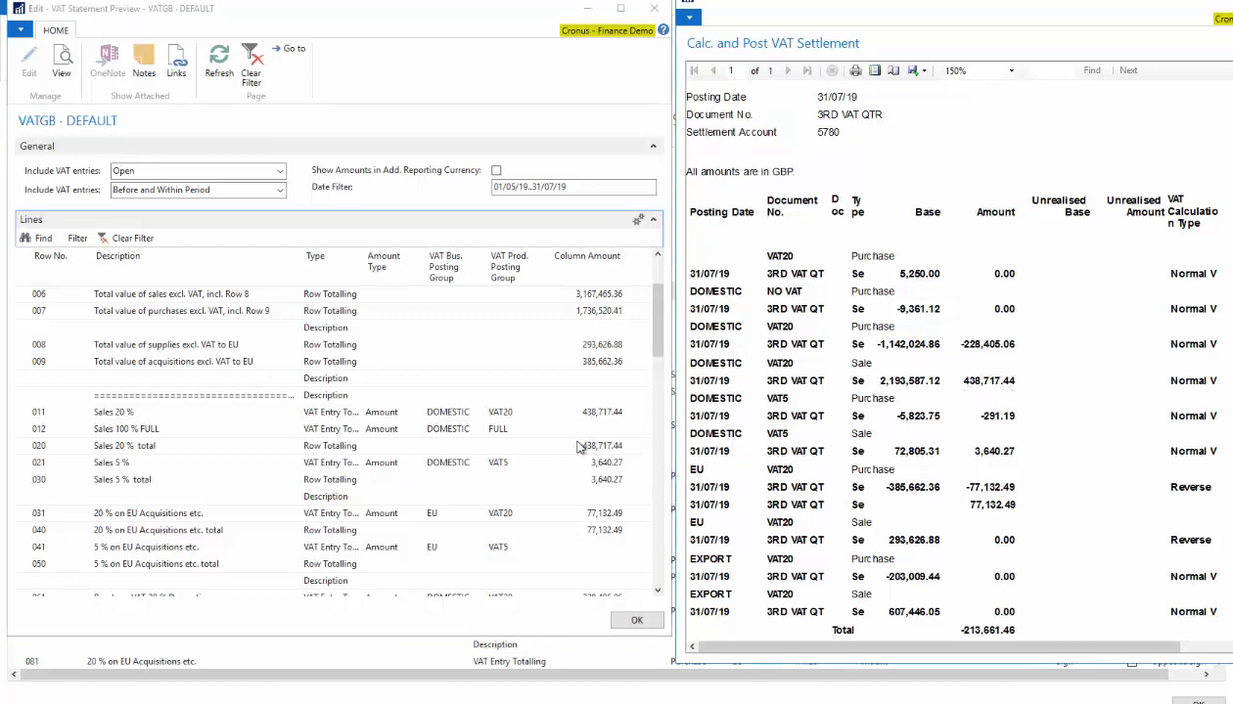
left_click(618, 445)
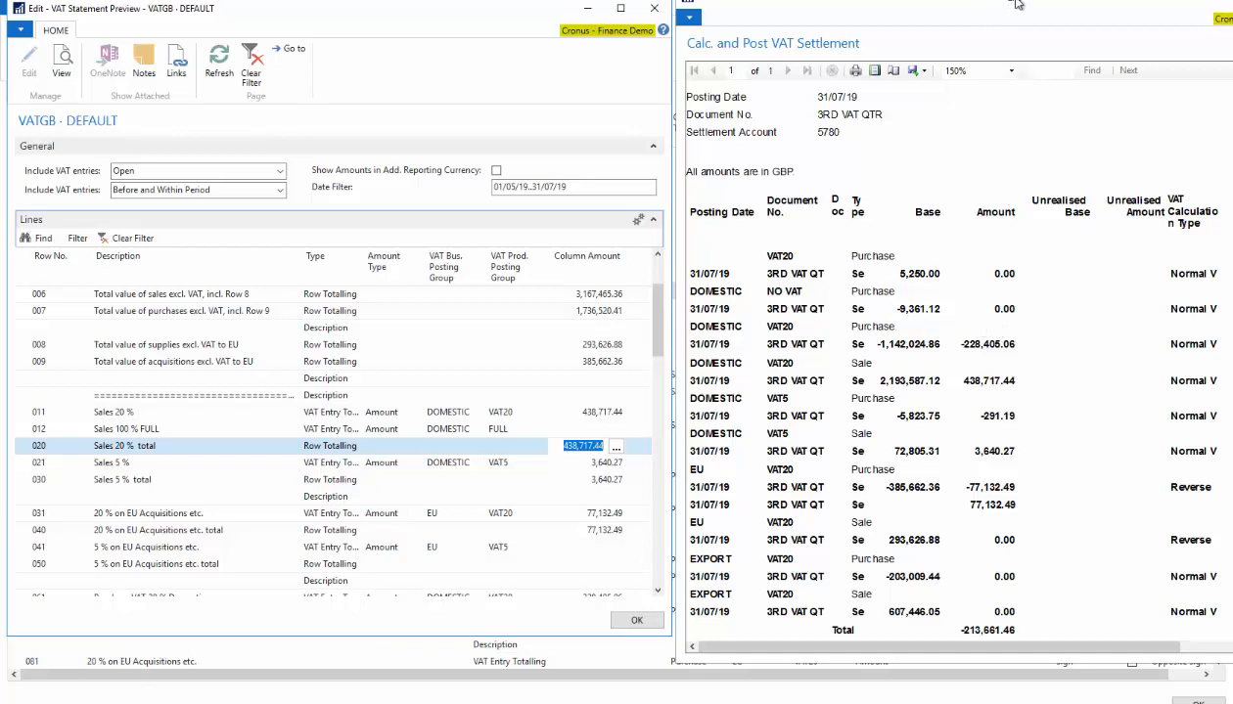
Minimise the settlement report and statement preview, and close the VAT statement windows to return to the Finance manual setup list
left_click_drag(1137, 3, 987, 41)
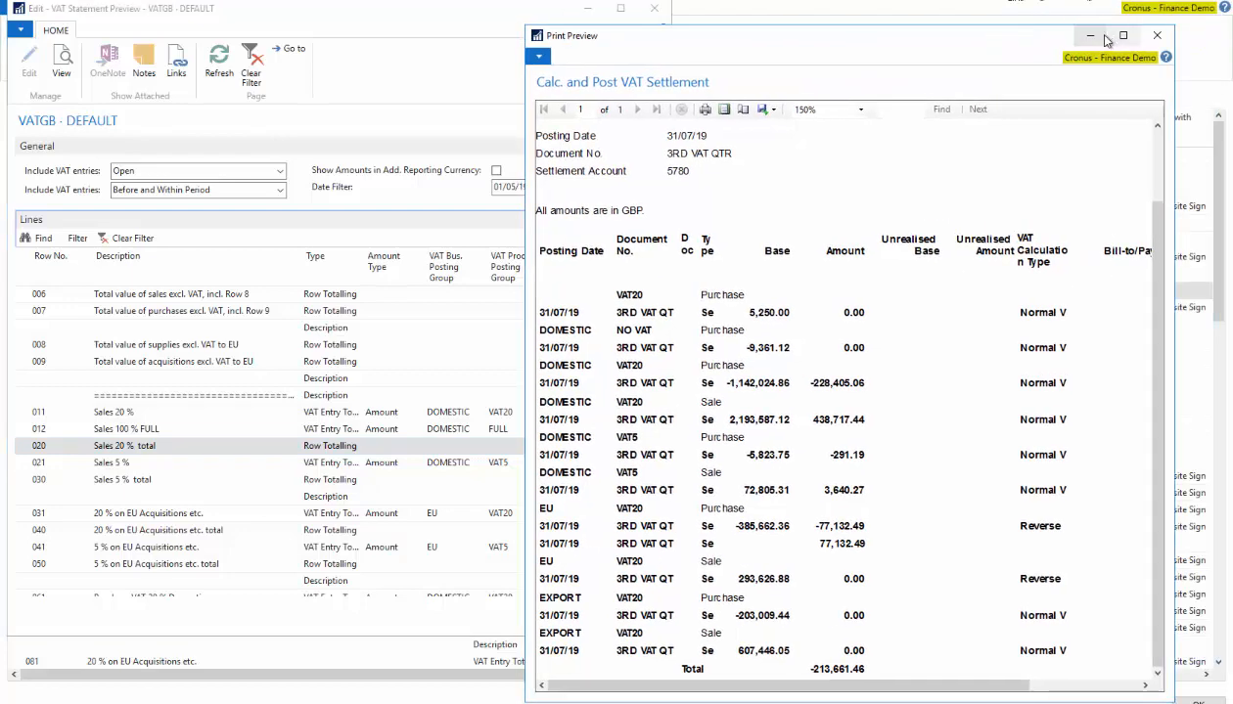
left_click(1090, 36)
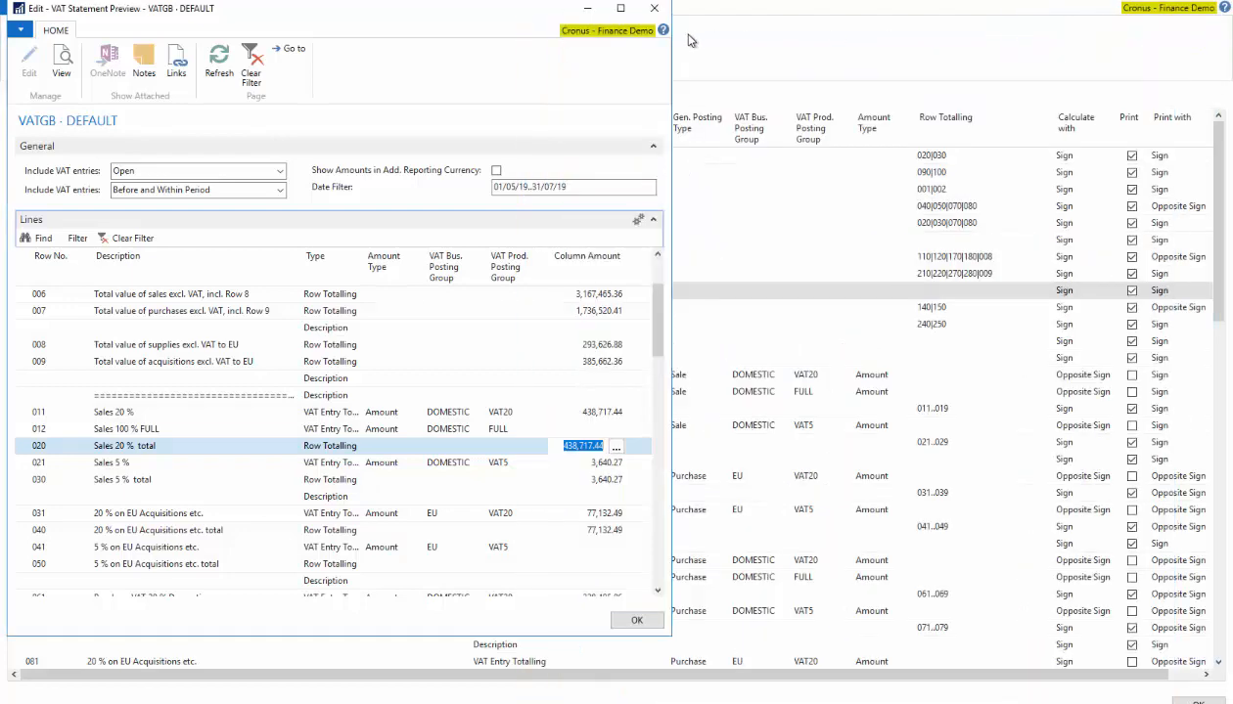
left_click(587, 8)
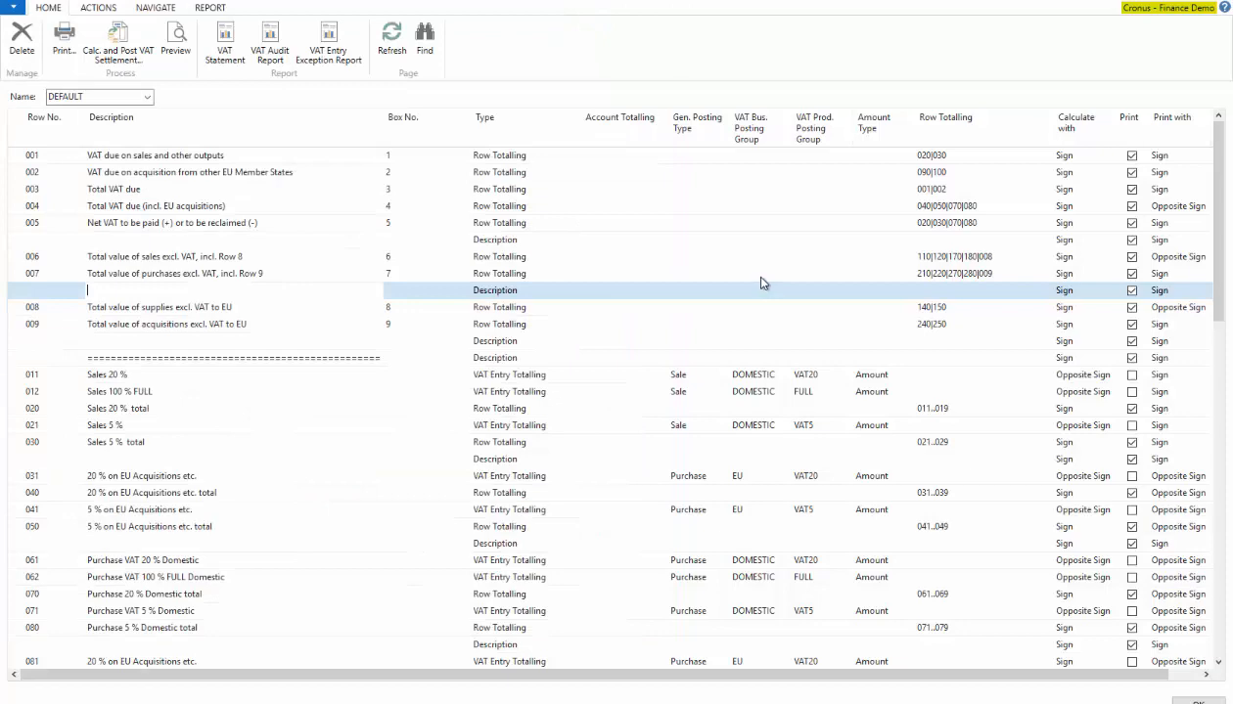
left_click(1204, 2)
key("Escape")
key("Escape")
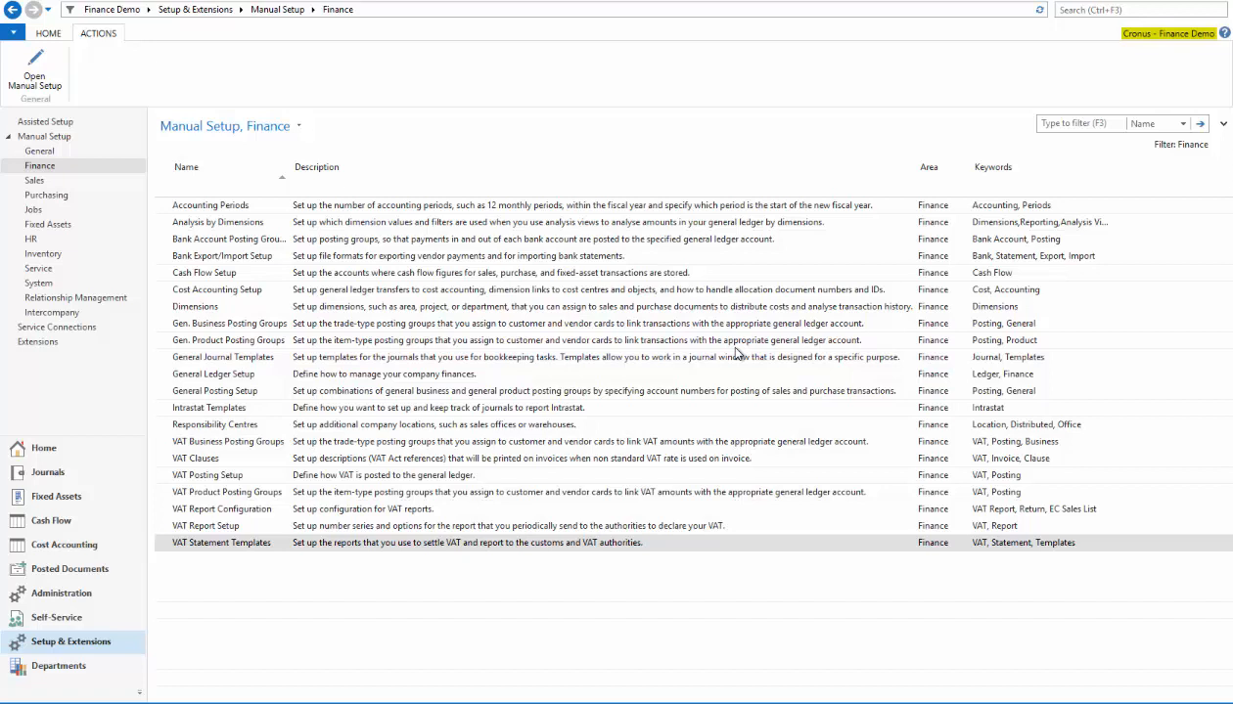
Go to the VAT Returns list from Home and create a new VAT return
left_click(45, 450)
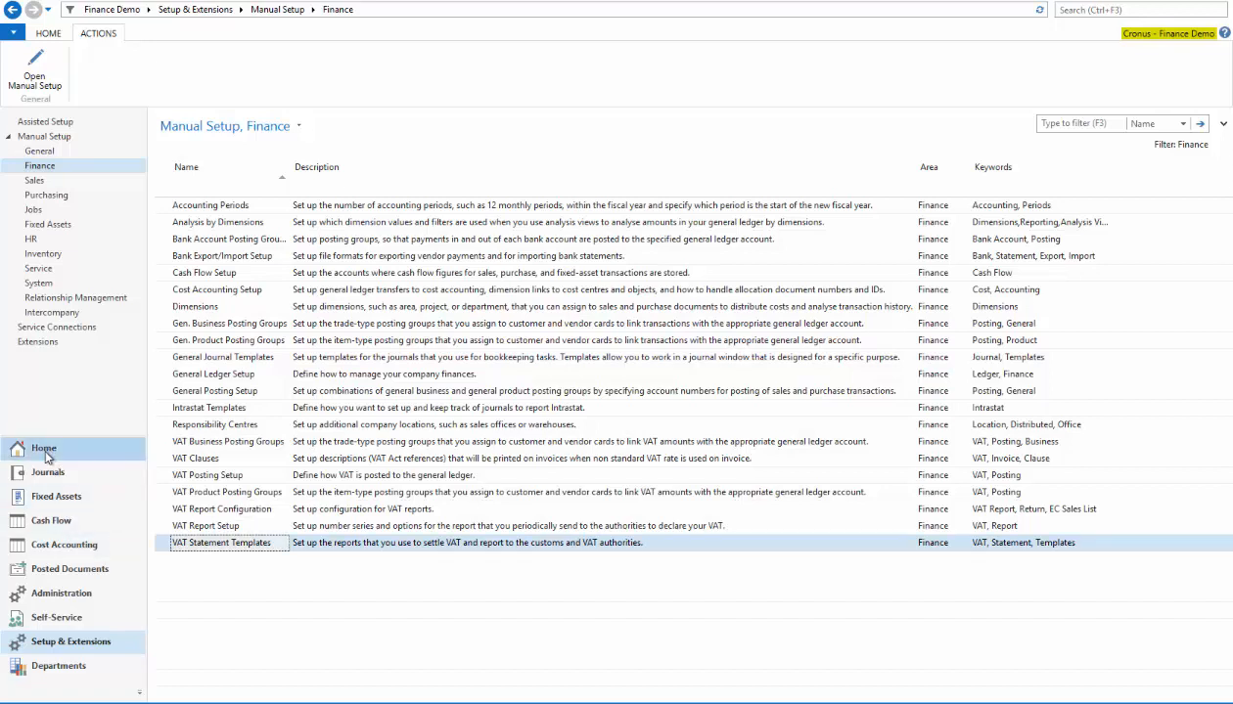
left_click(44, 448)
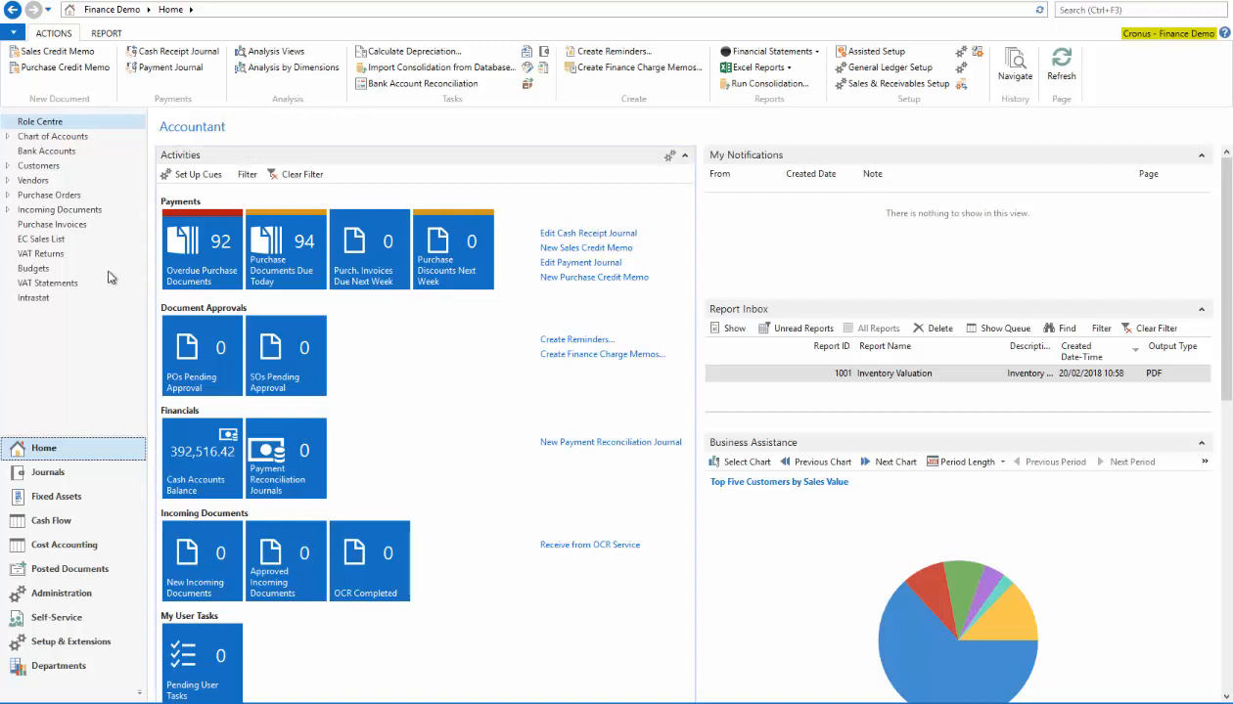
left_click(51, 256)
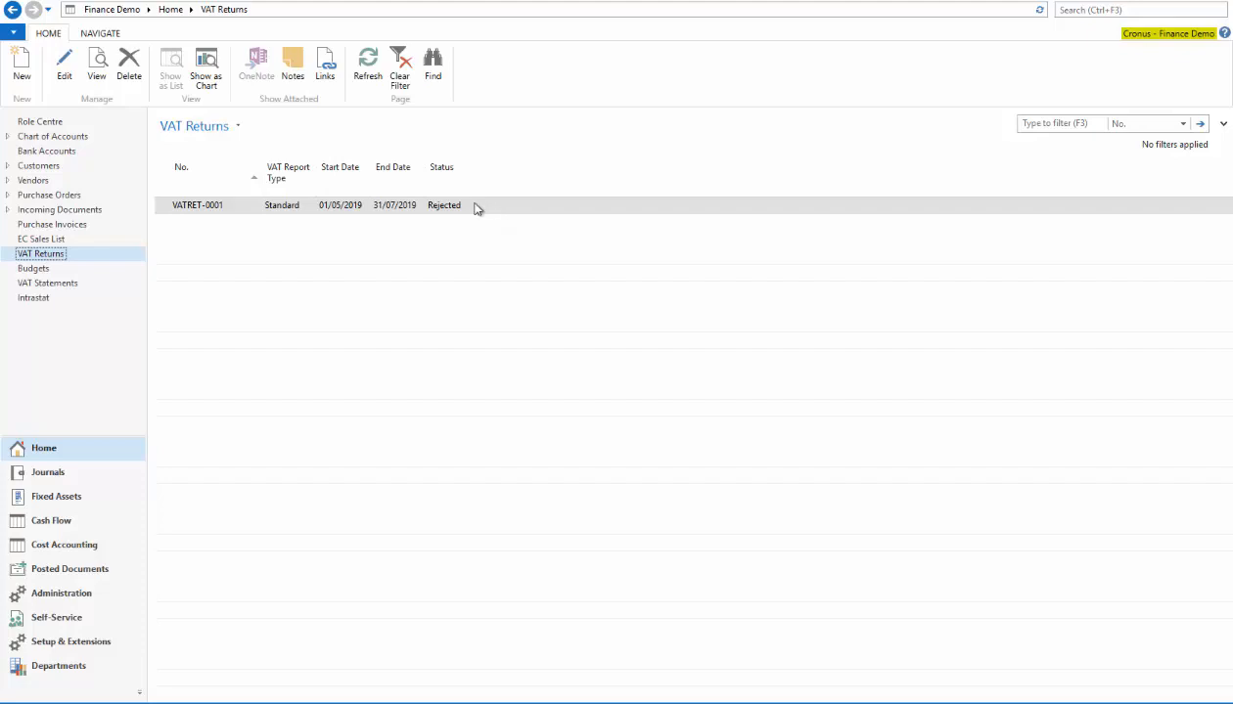
left_click(22, 67)
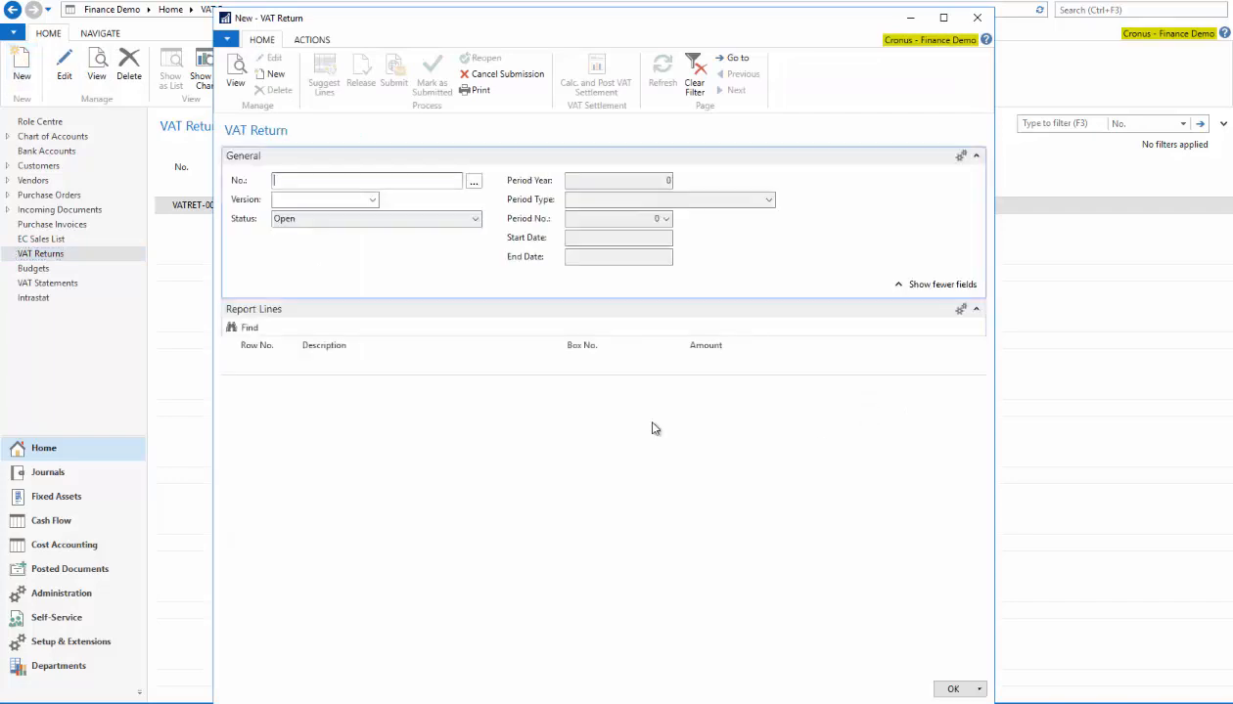
Set the new VAT return's version to CURRENT and open the request page for suggesting its report lines
left_click(319, 199)
type("CURRENT")
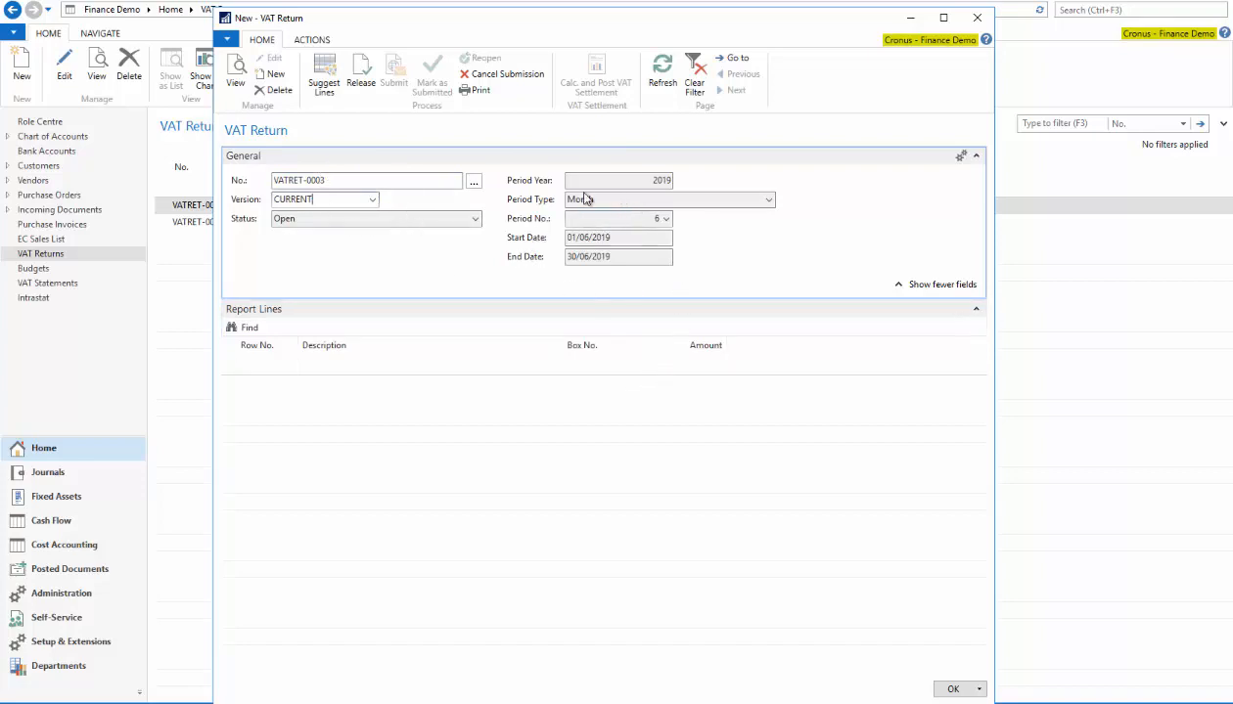
left_click(322, 78)
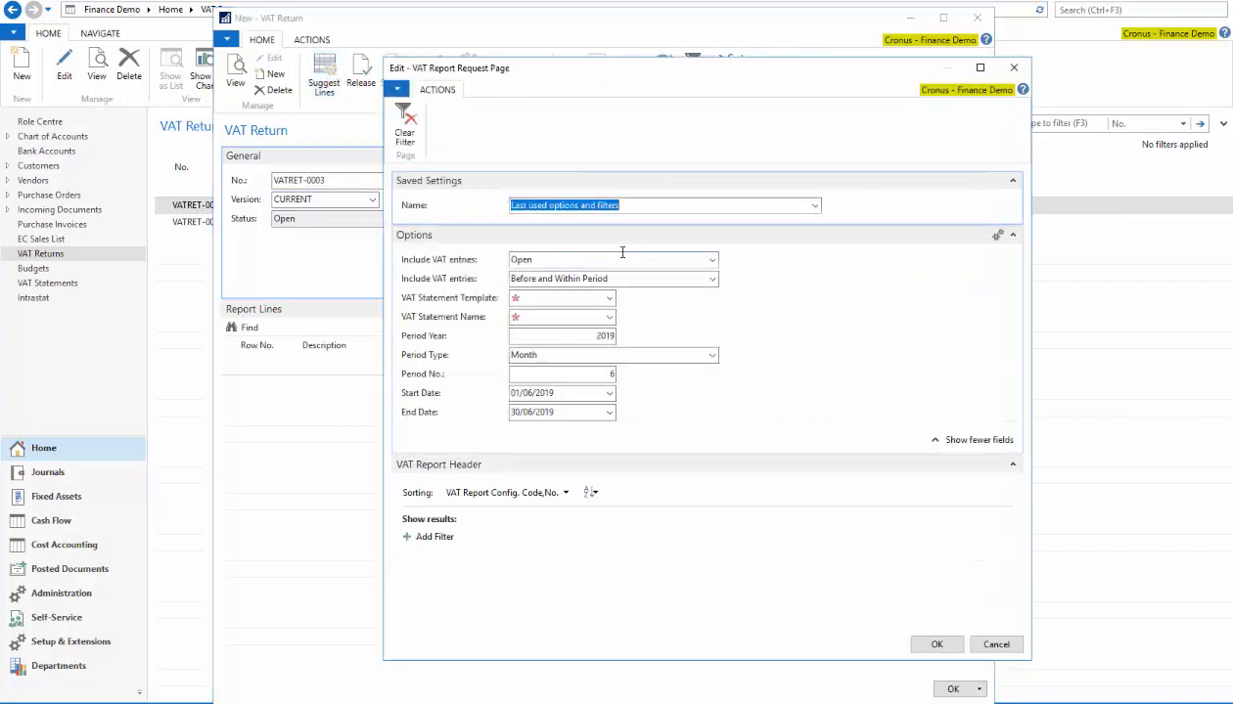
Keep VAT entries at Open and Before and Within Period, and select statement template VATGB with statement name DEFAULT
left_click(713, 260)
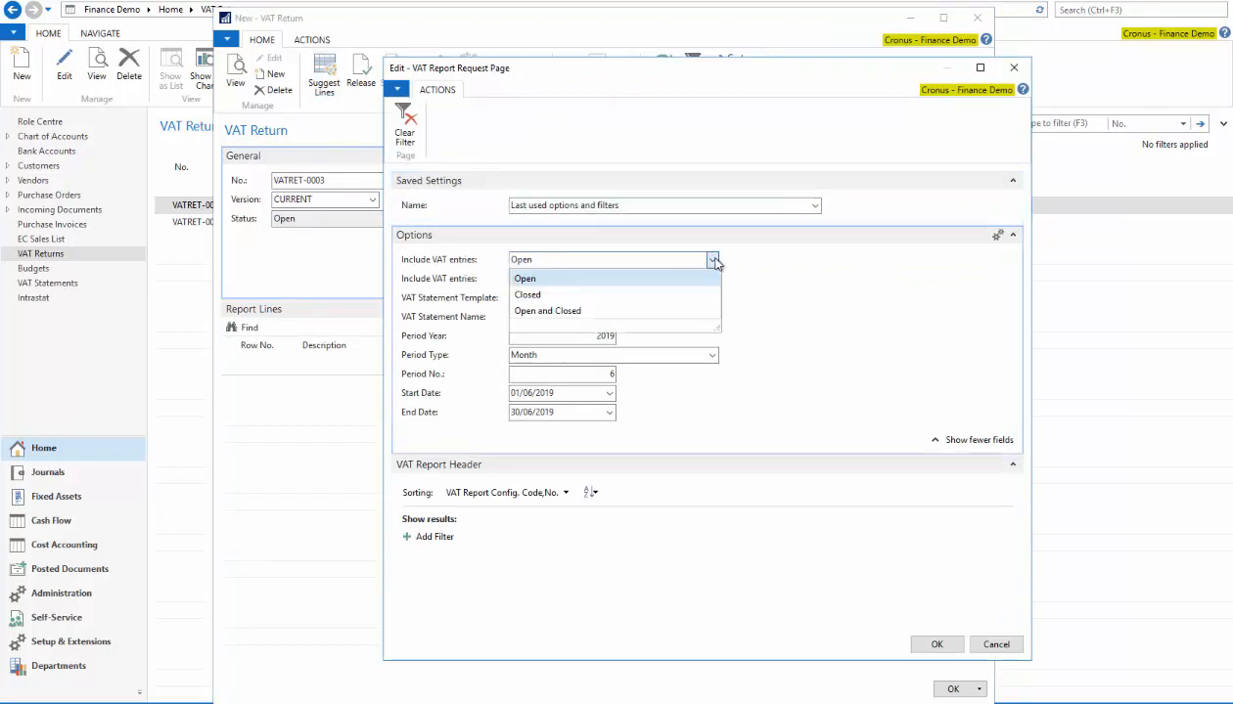
left_click(696, 256)
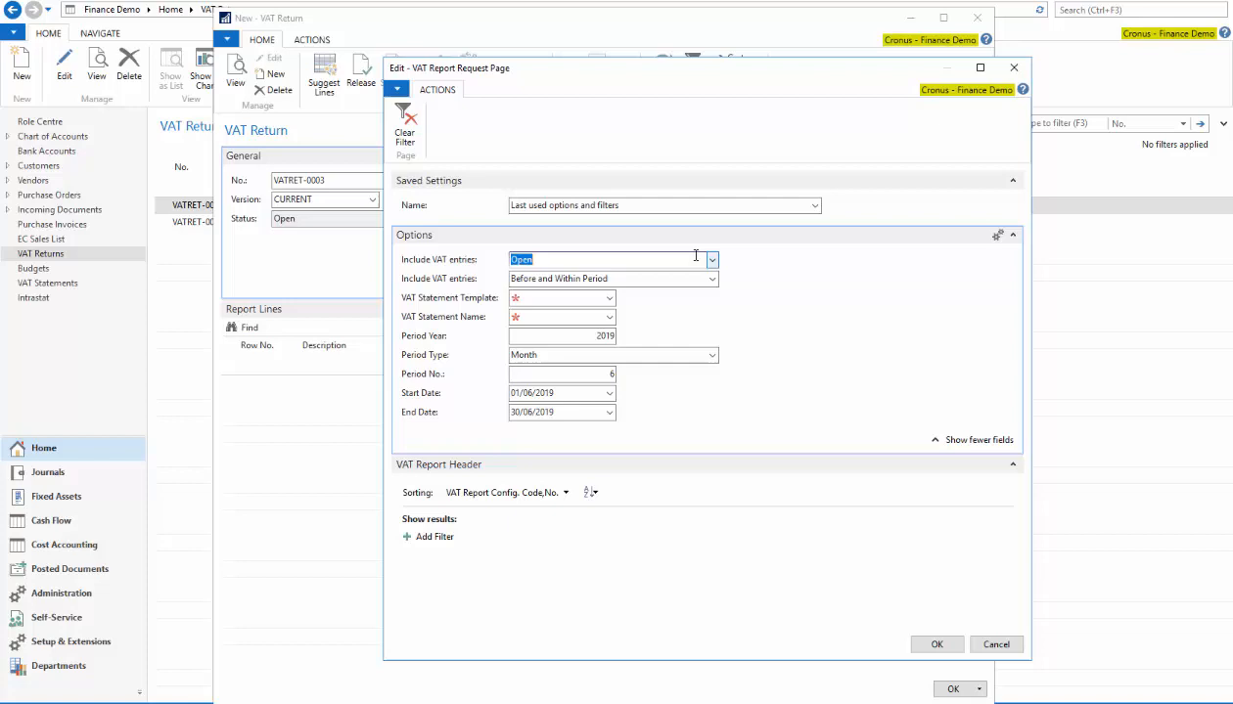
left_click(609, 262)
left_click(646, 276)
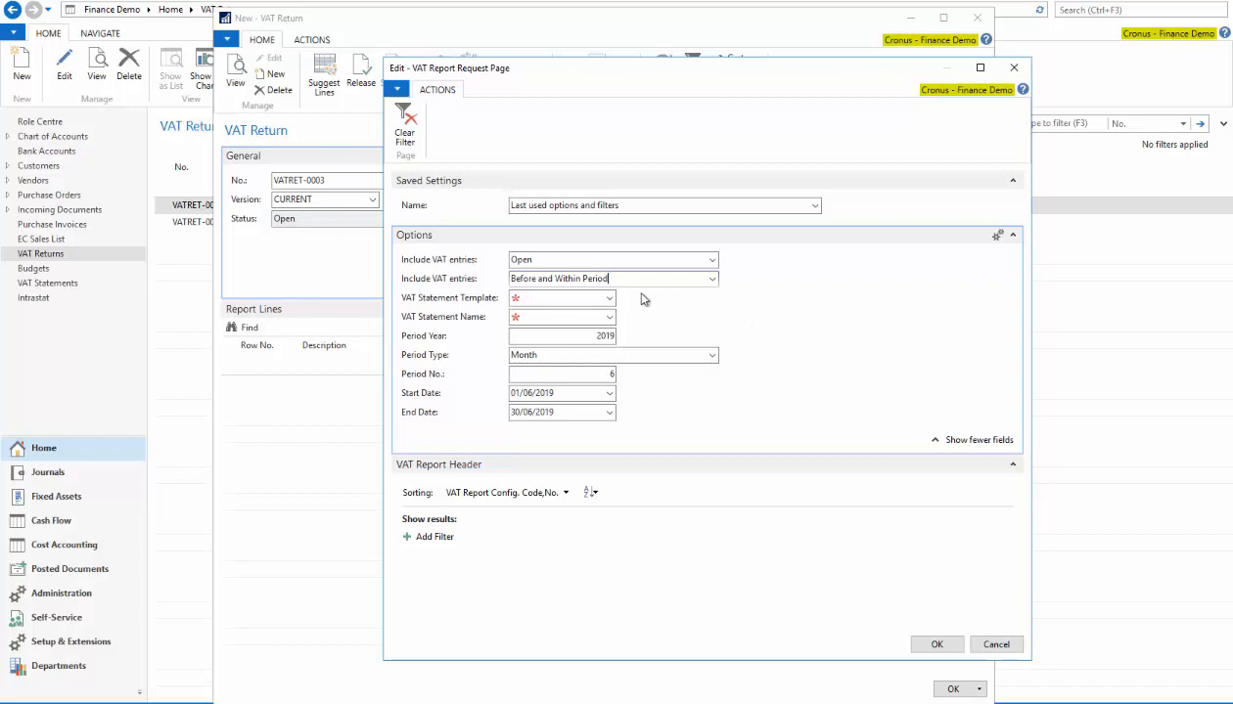
left_click(609, 299)
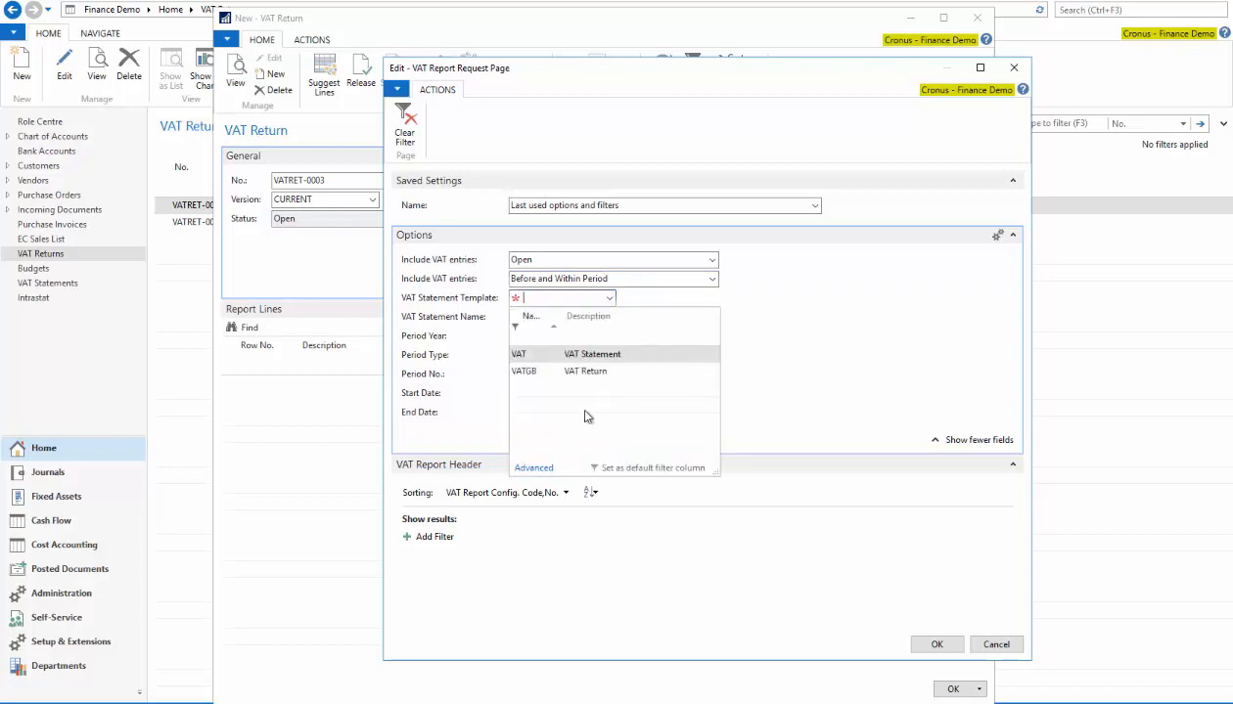
left_click(524, 372)
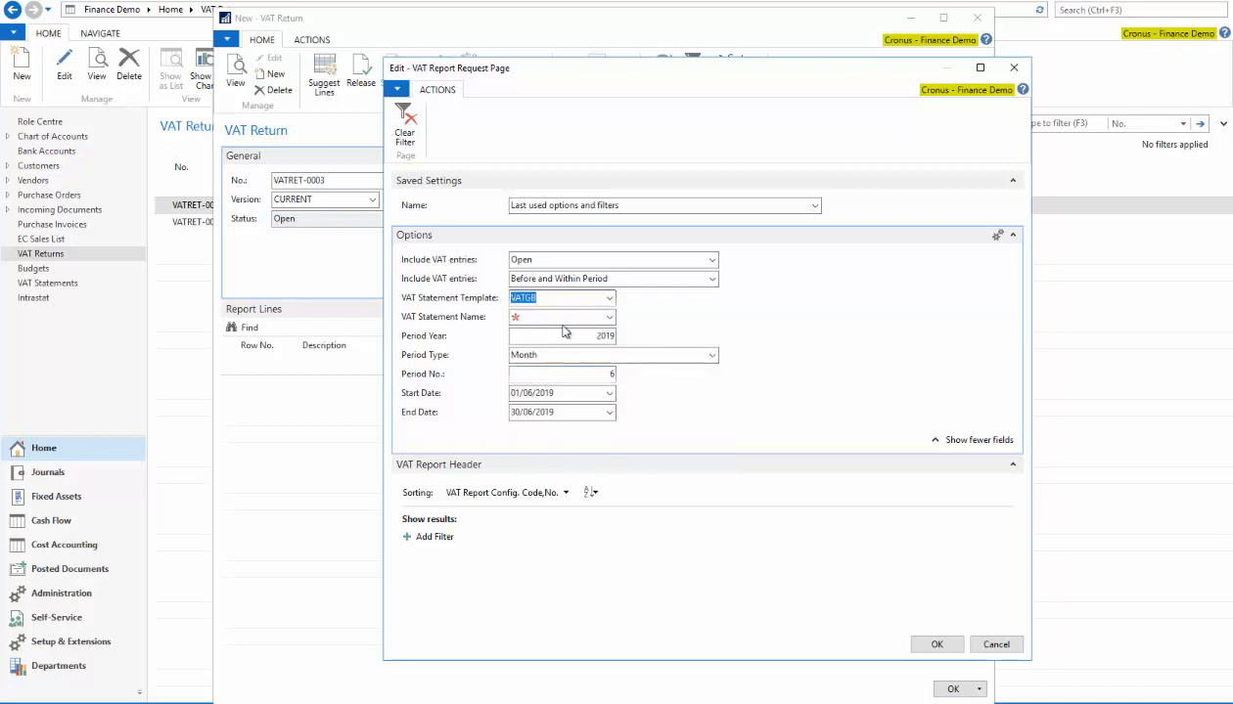
left_click(609, 317)
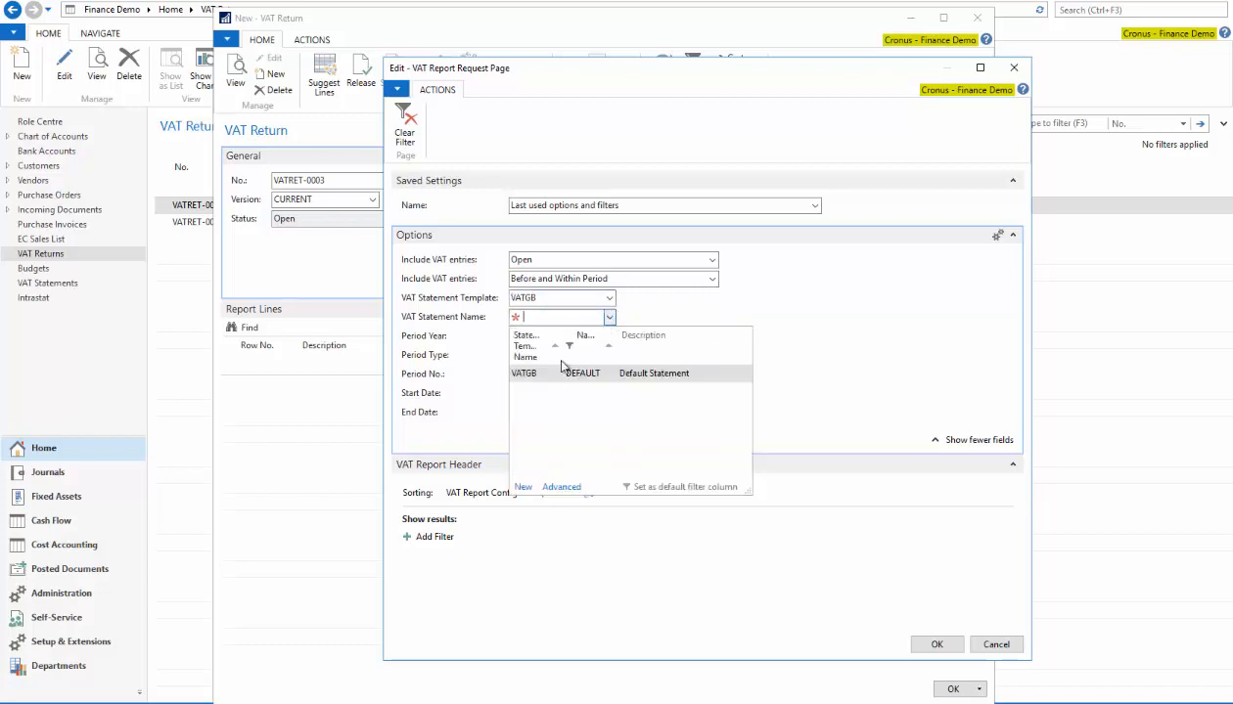
left_click(526, 372)
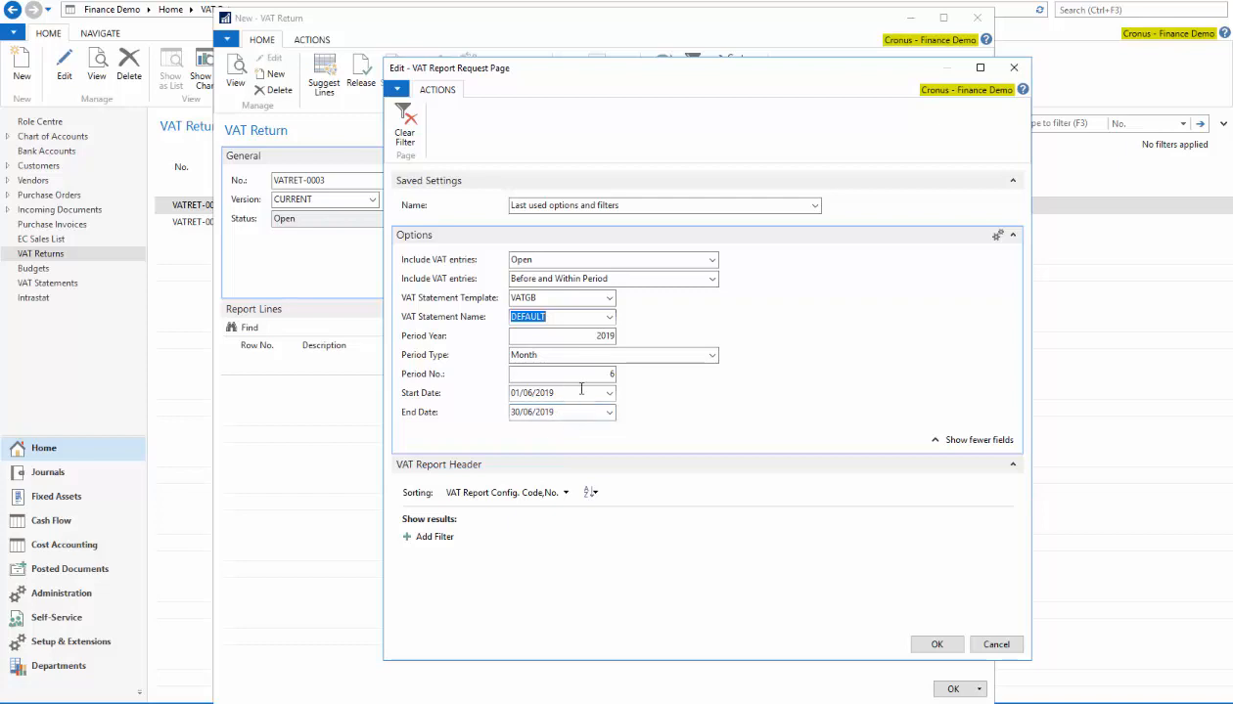
Set the reporting period from 01/05/2019 to 31/07/2019 and generate the return's report lines
left_click_drag(577, 393, 491, 396)
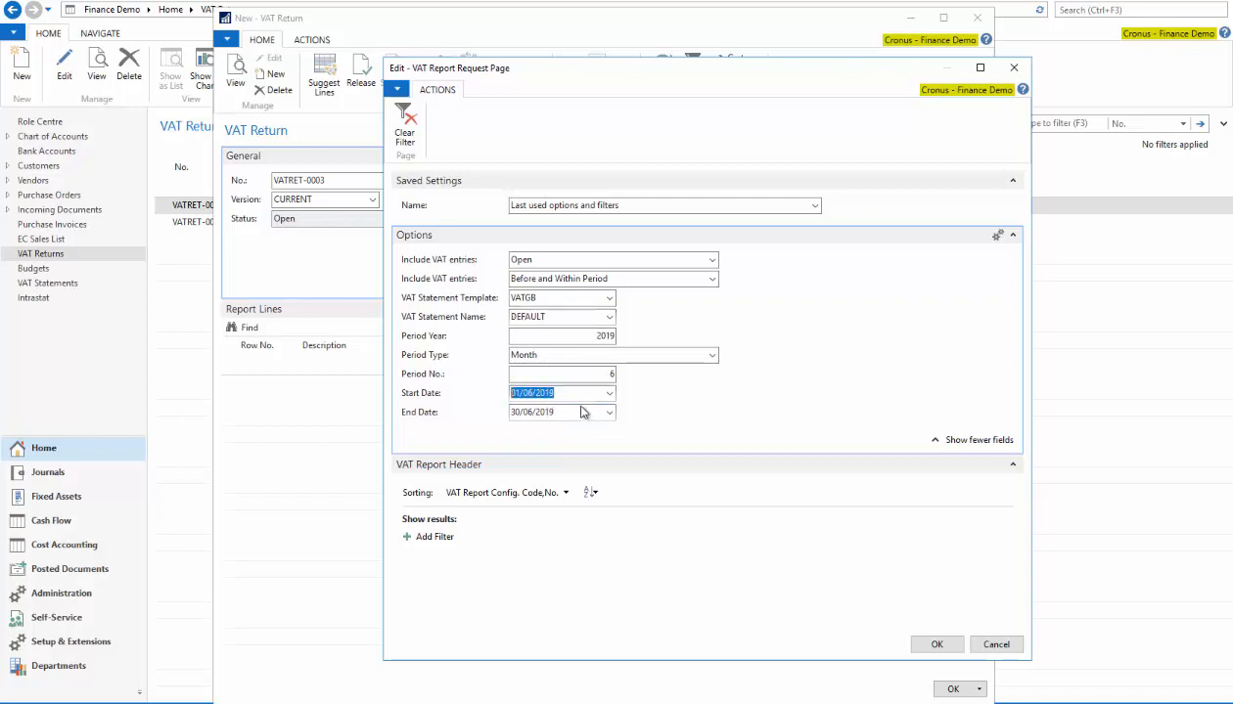
left_click_drag(575, 412, 509, 412)
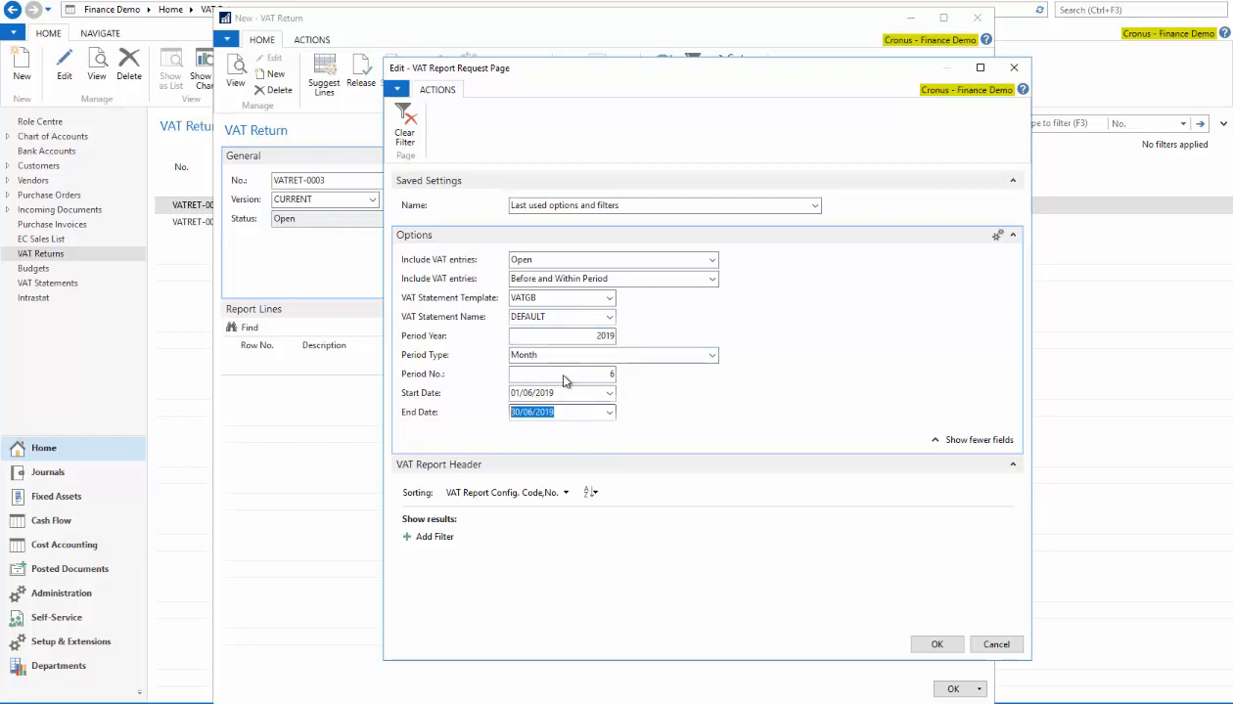
left_click(544, 411)
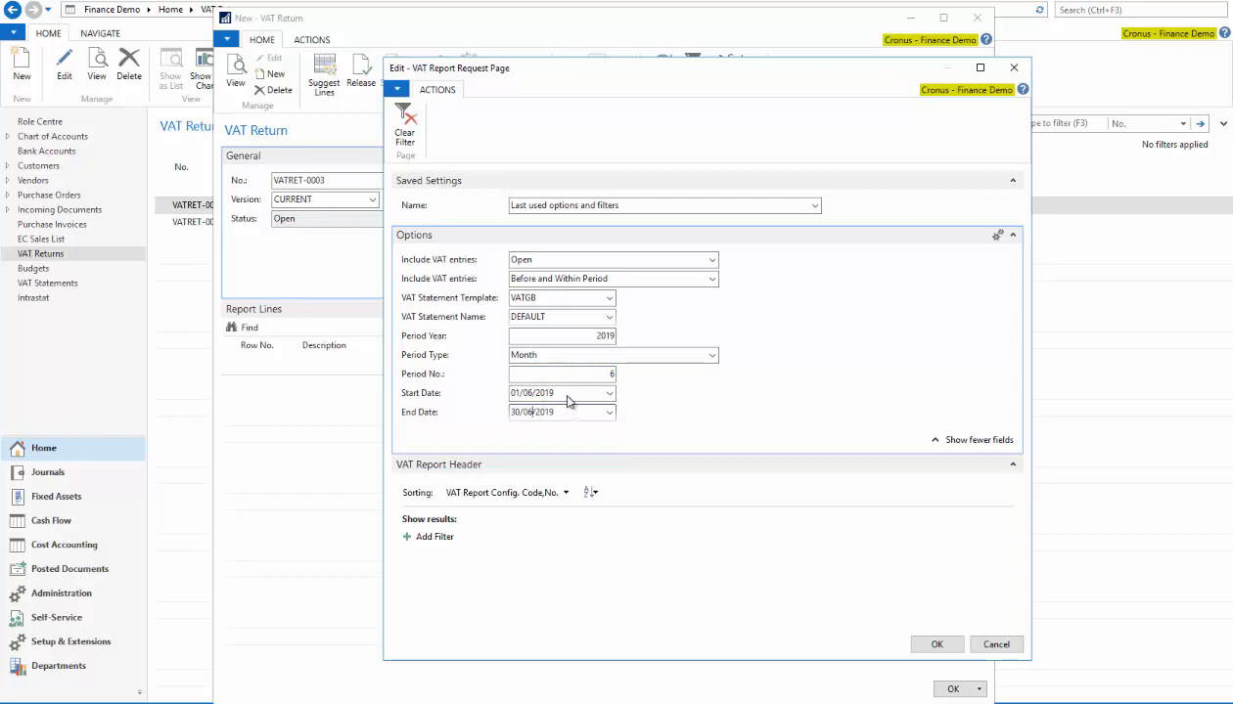
left_click_drag(556, 394, 501, 398)
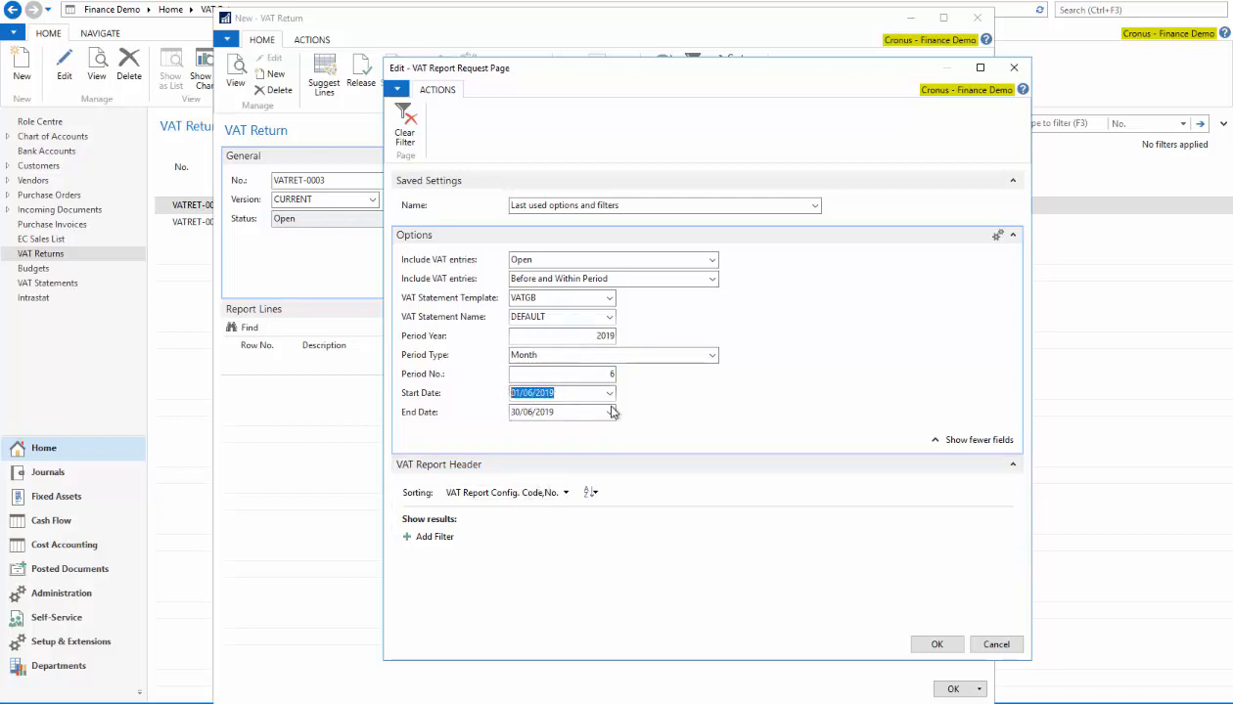
type("0105")
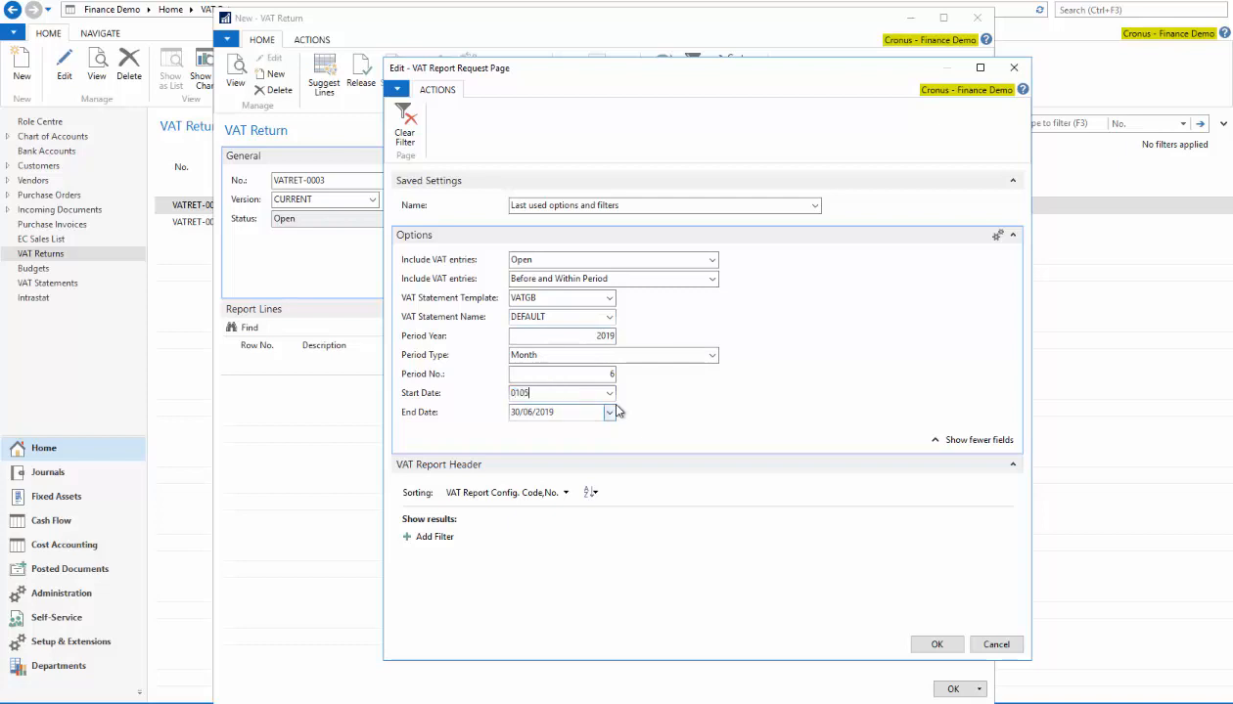
key("Tab")
type("3")
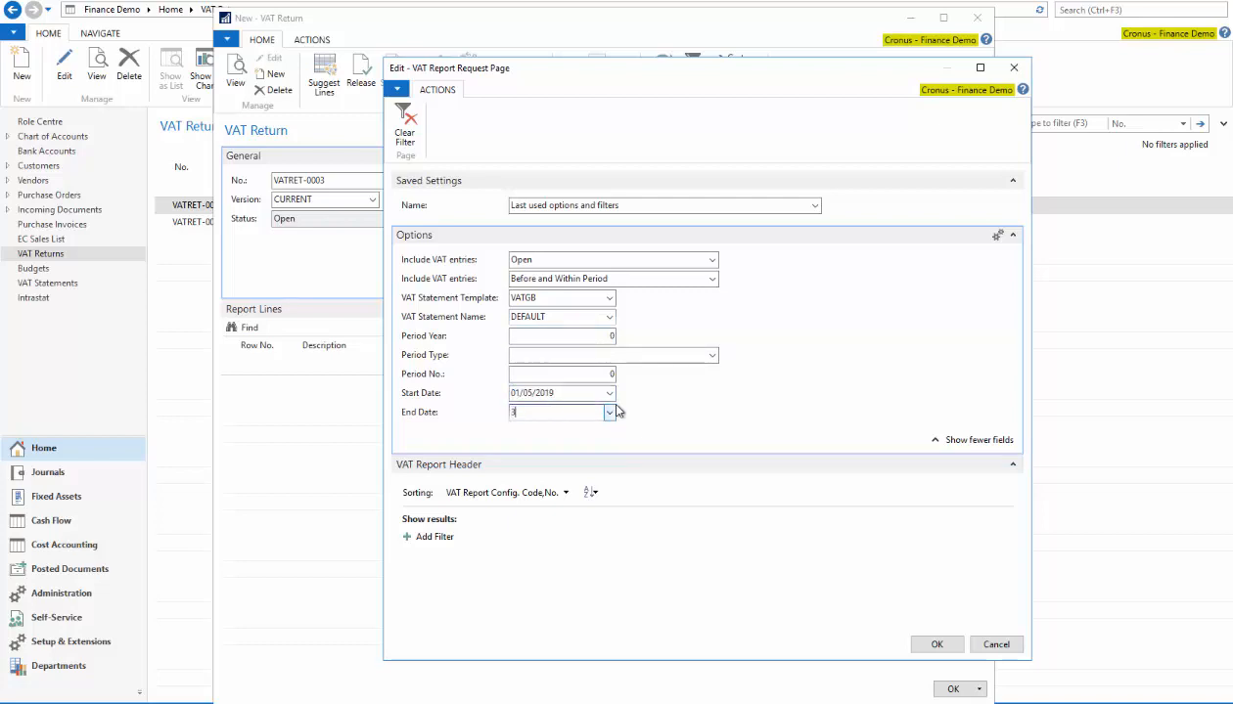
key("Tab")
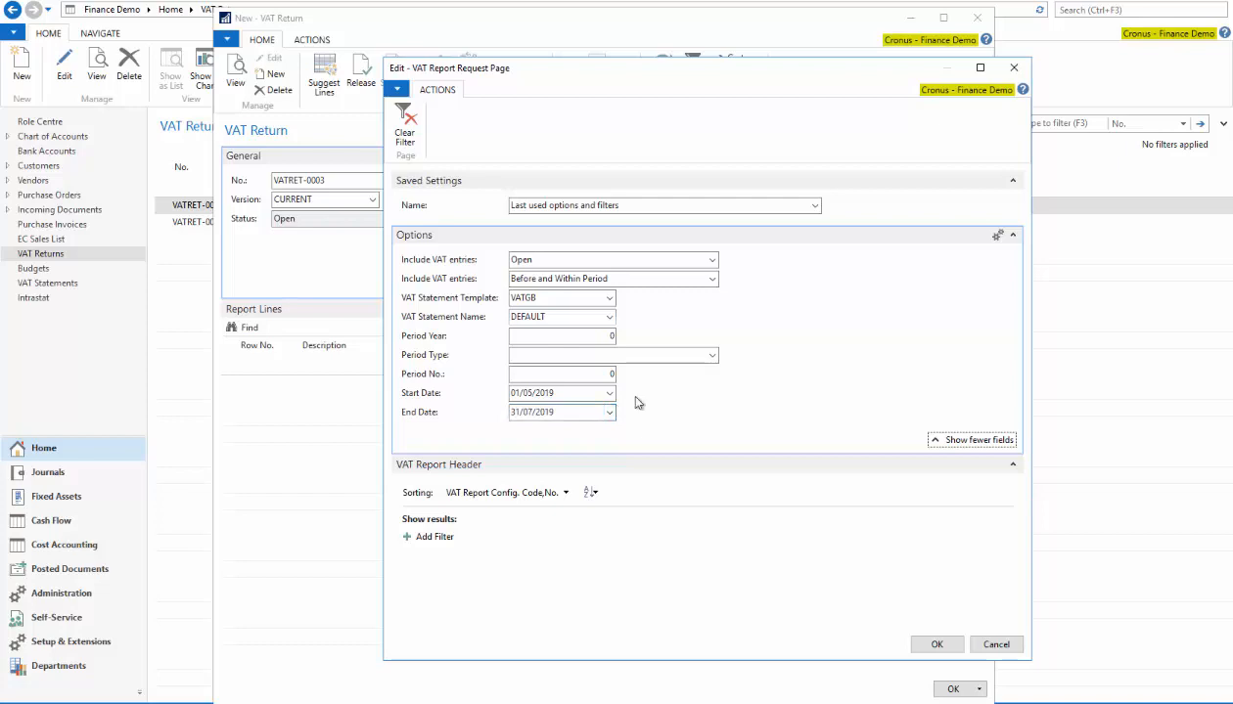
left_click(937, 645)
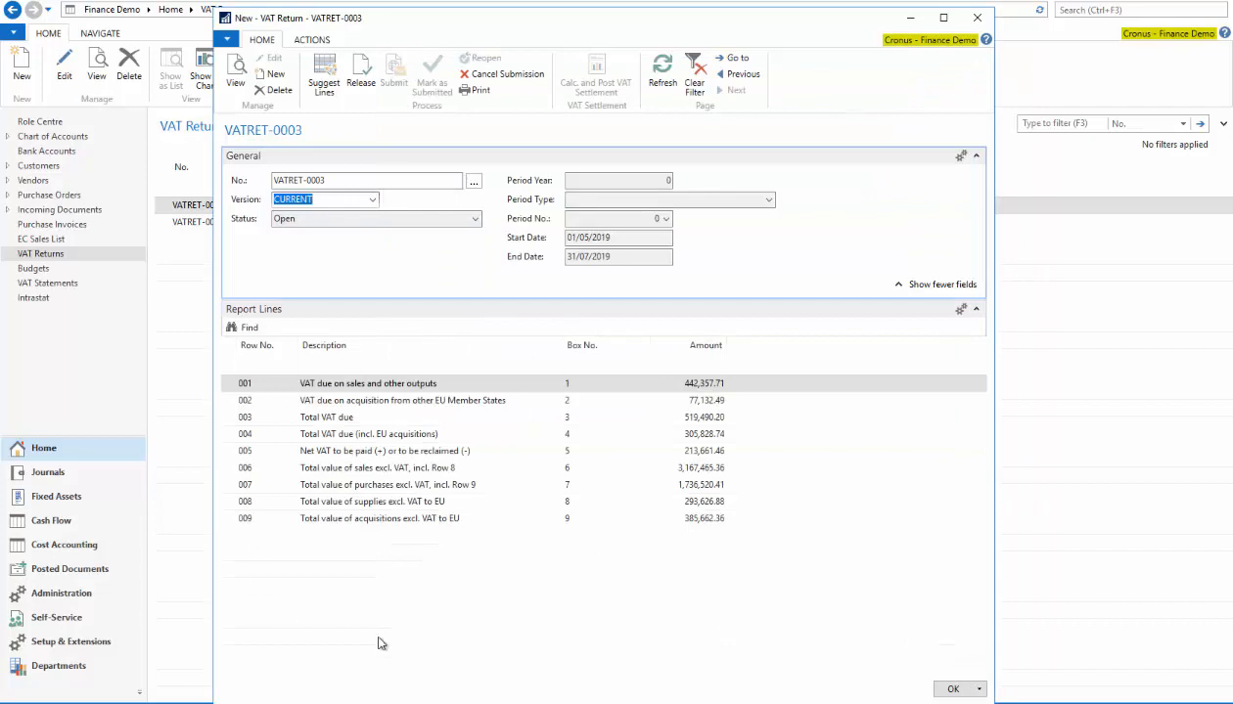
Bring up the VATGB DEFAULT statement preview and arrange it beside the new VAT return with its first rows in view
left_click_drag(573, 27, 427, 18)
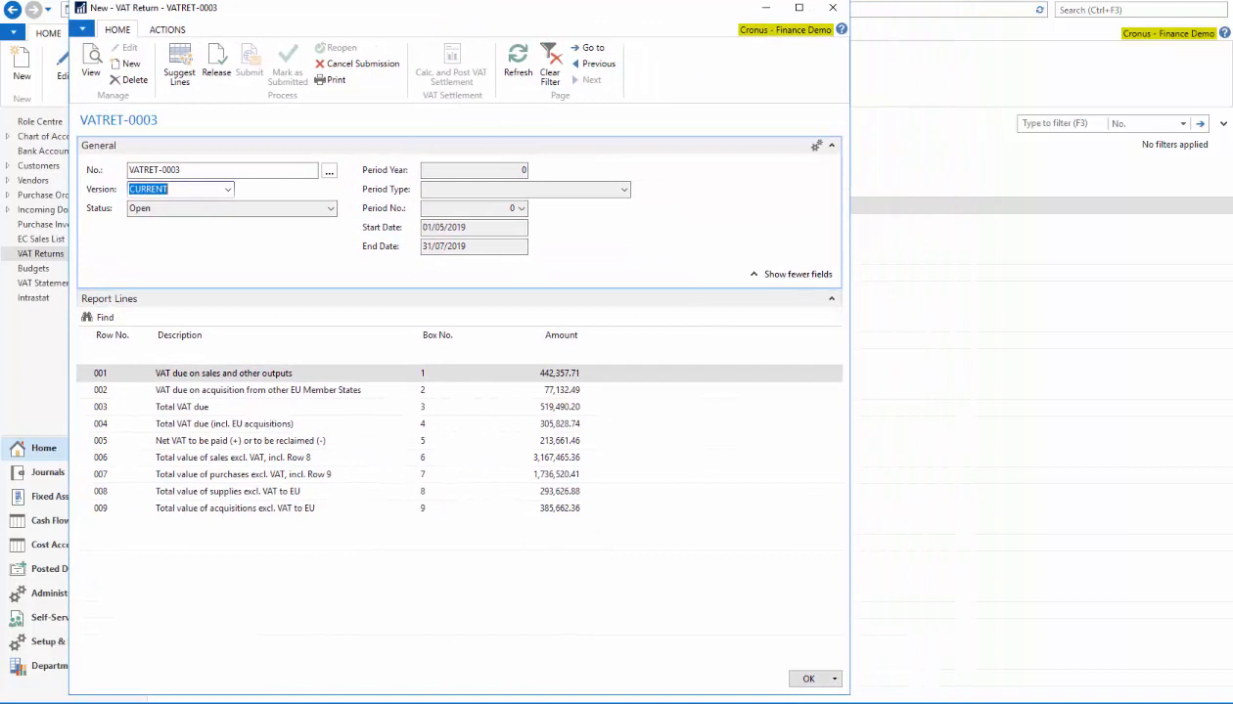
mouse_move(284, 703)
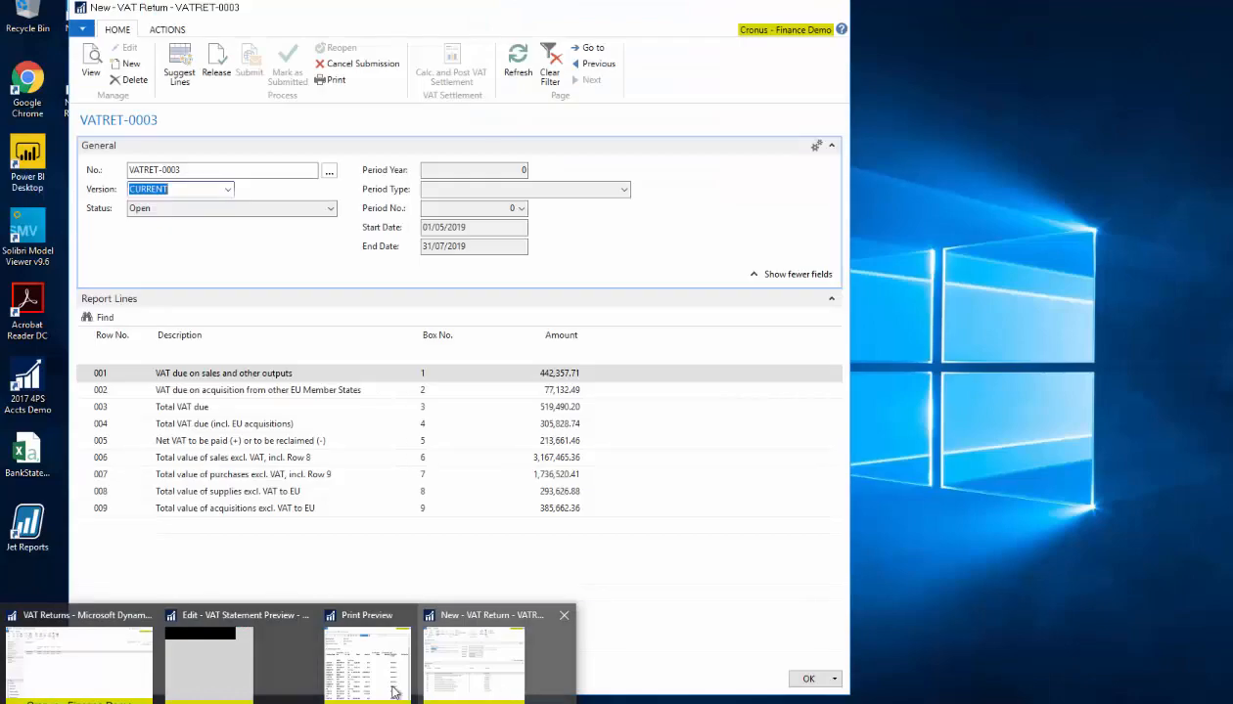
left_click(220, 672)
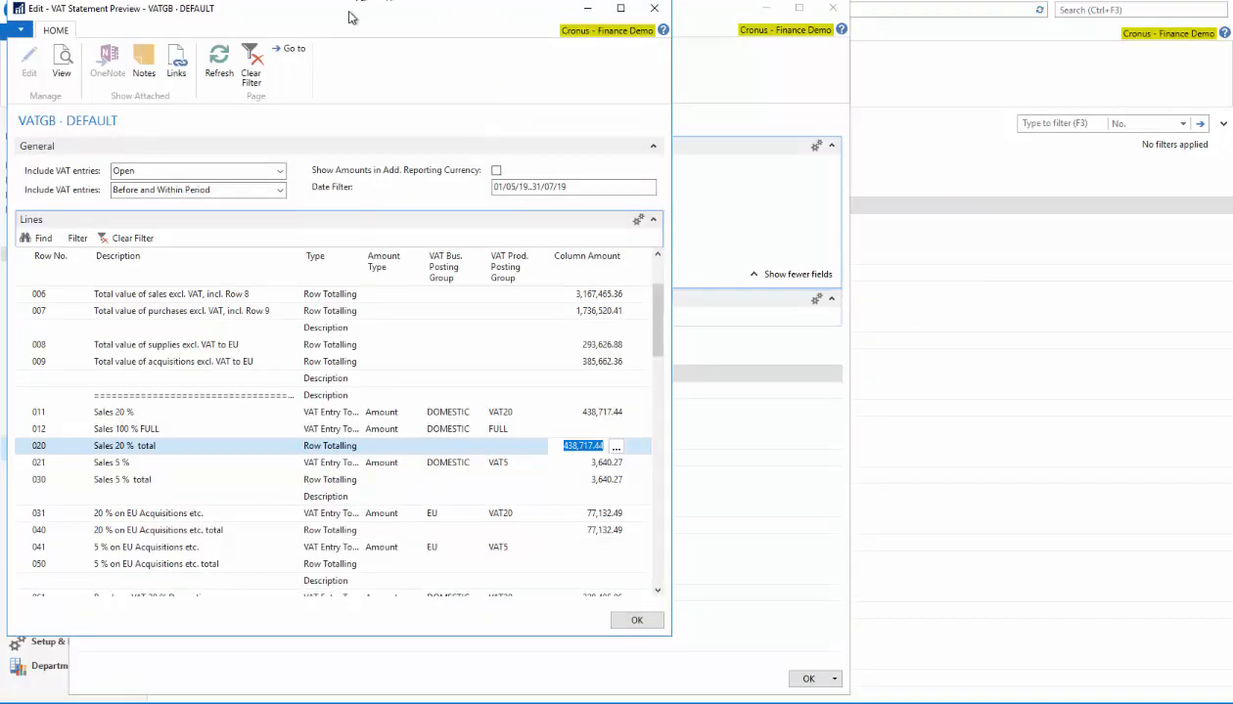
left_click_drag(836, 34, 922, 18)
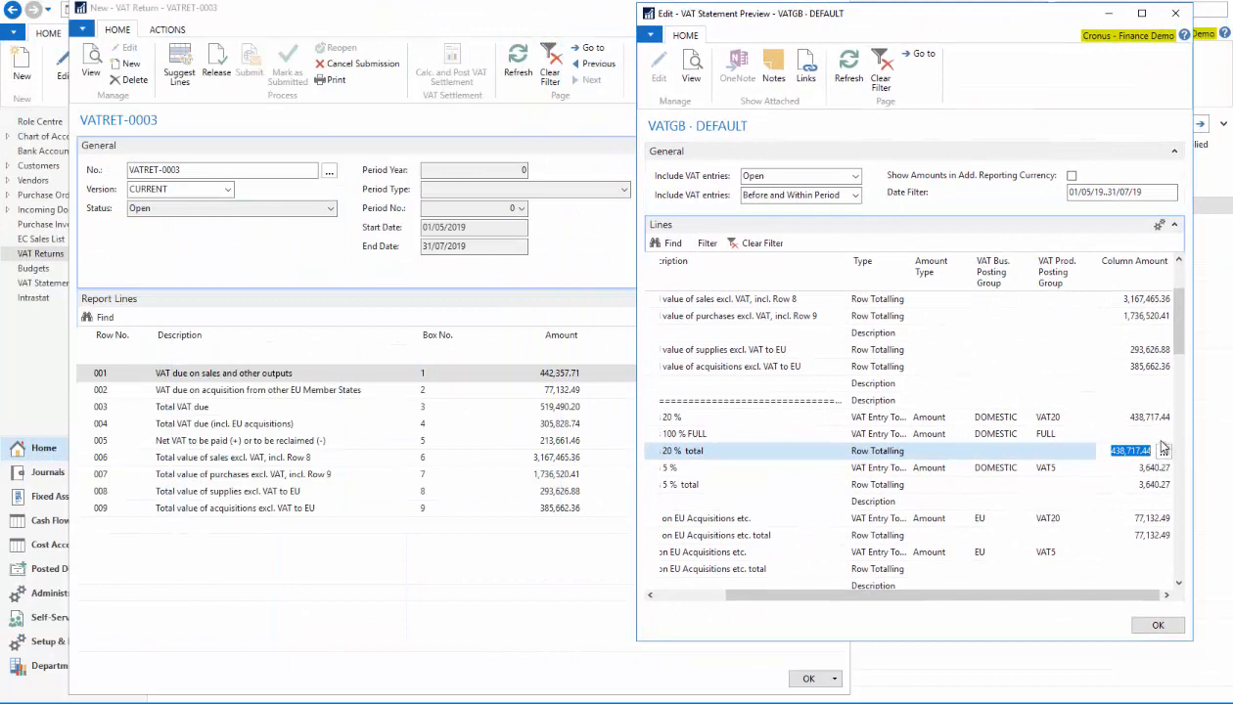
scroll(1155, 307, "up", 2)
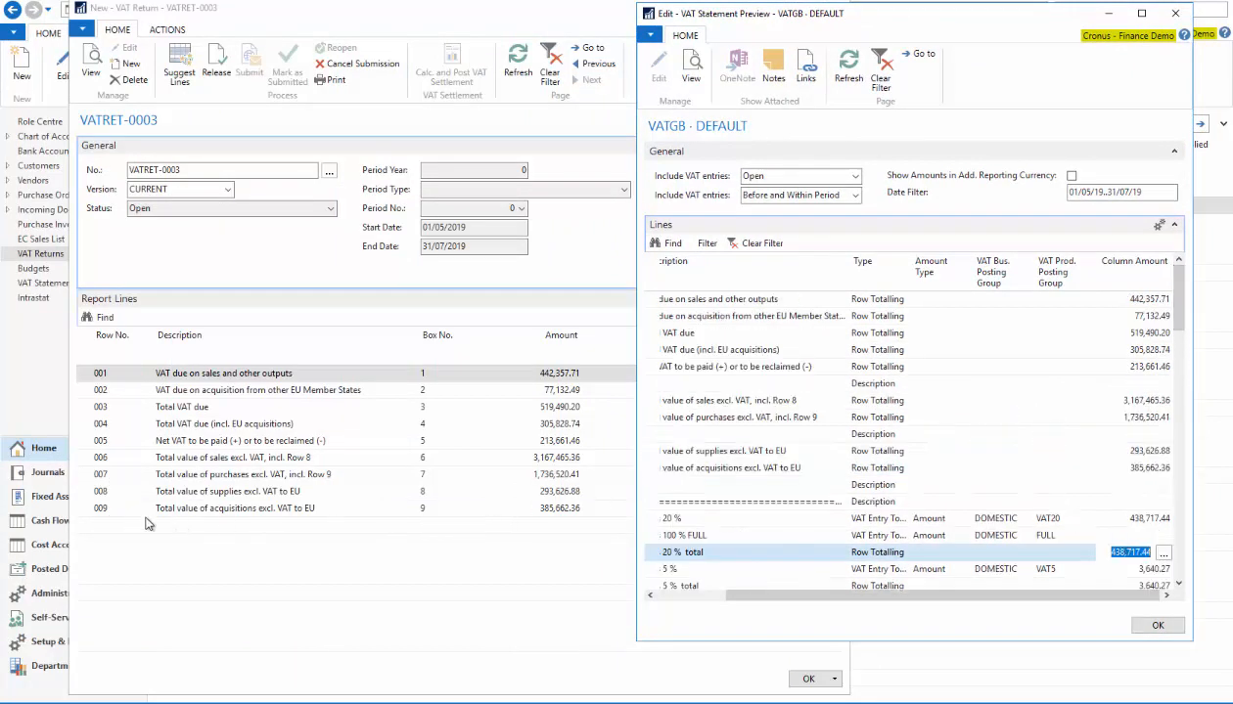
Compare net VAT row 005 of the return with the same row in the statement preview, and close the preview
left_click(95, 441)
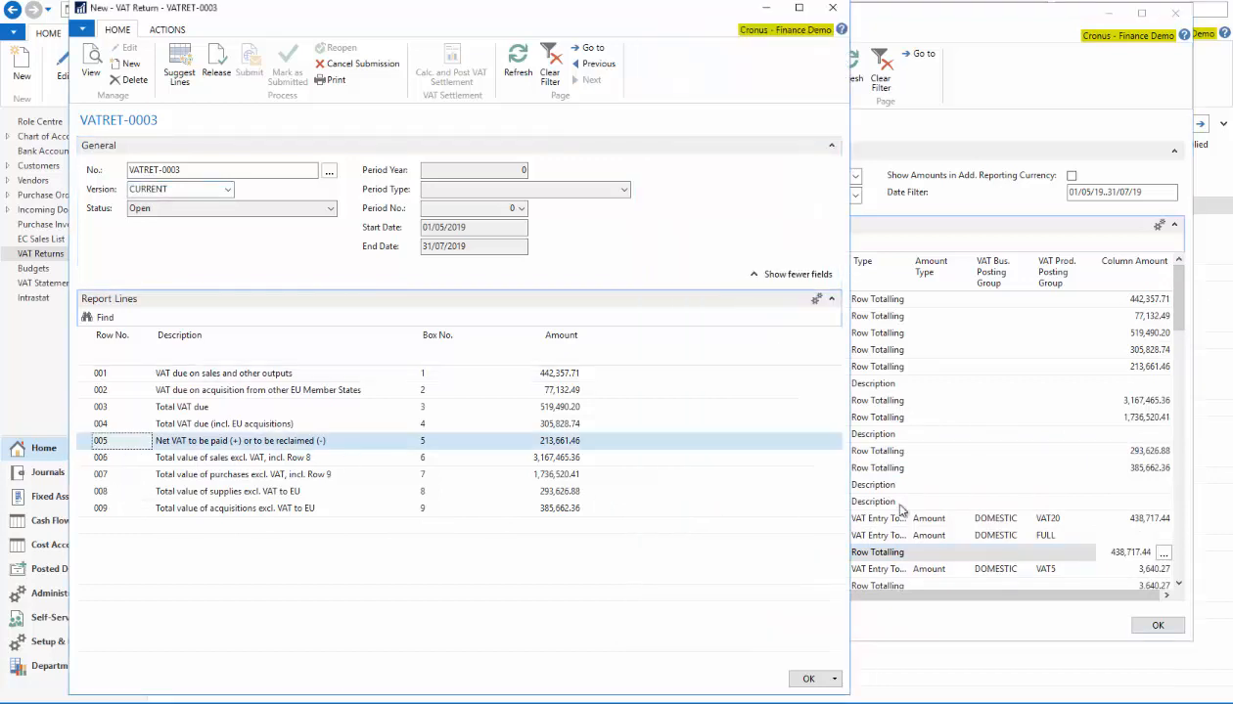
left_click(914, 368)
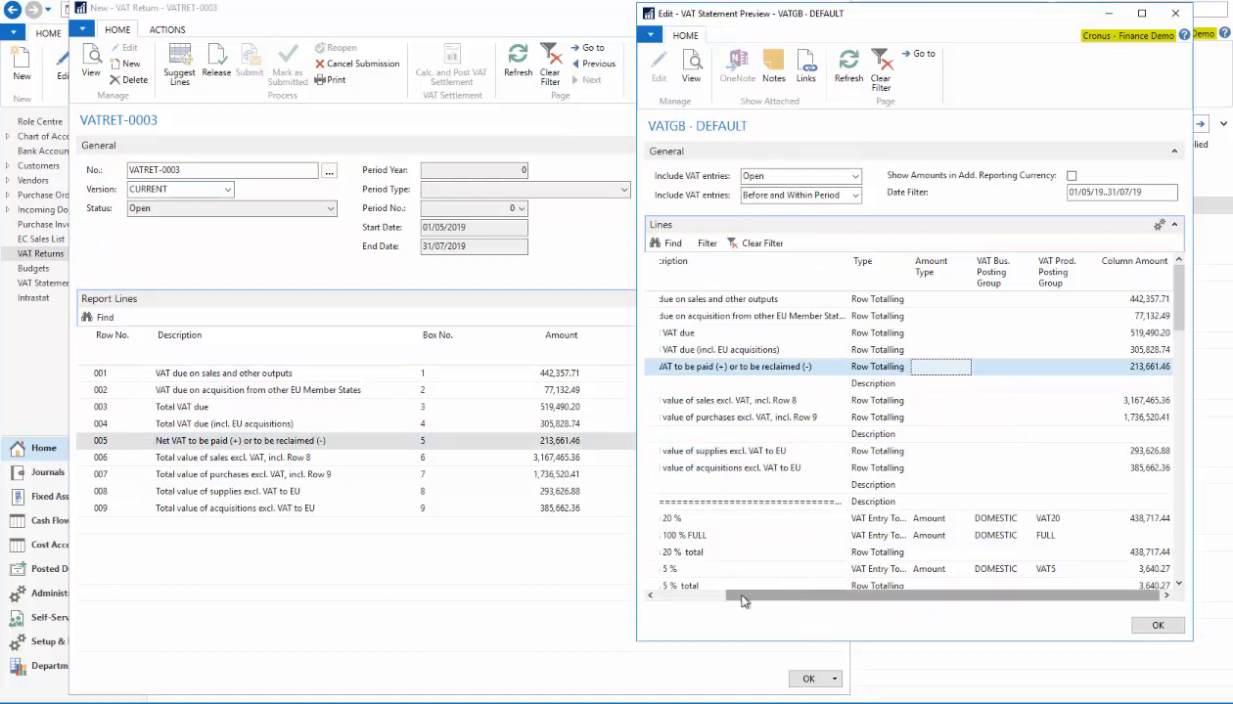
left_click_drag(734, 595, 662, 595)
left_click_drag(963, 284, 881, 273)
left_click_drag(747, 594, 797, 594)
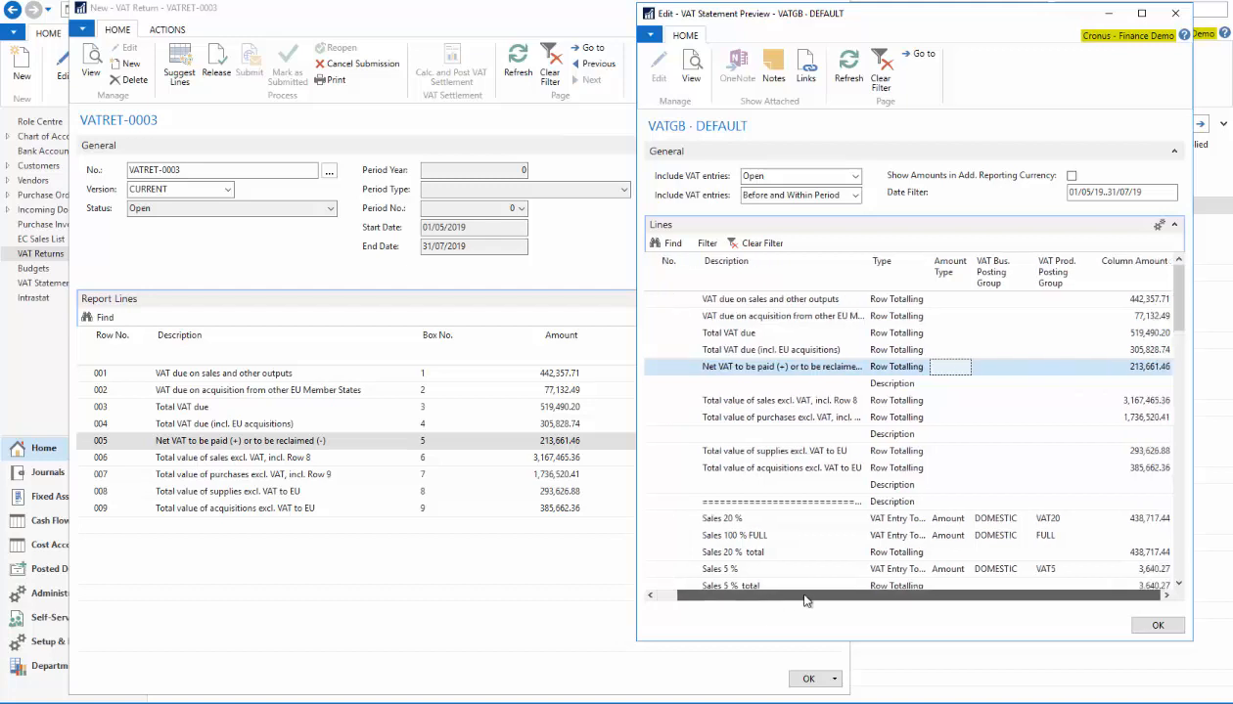
left_click(1158, 625)
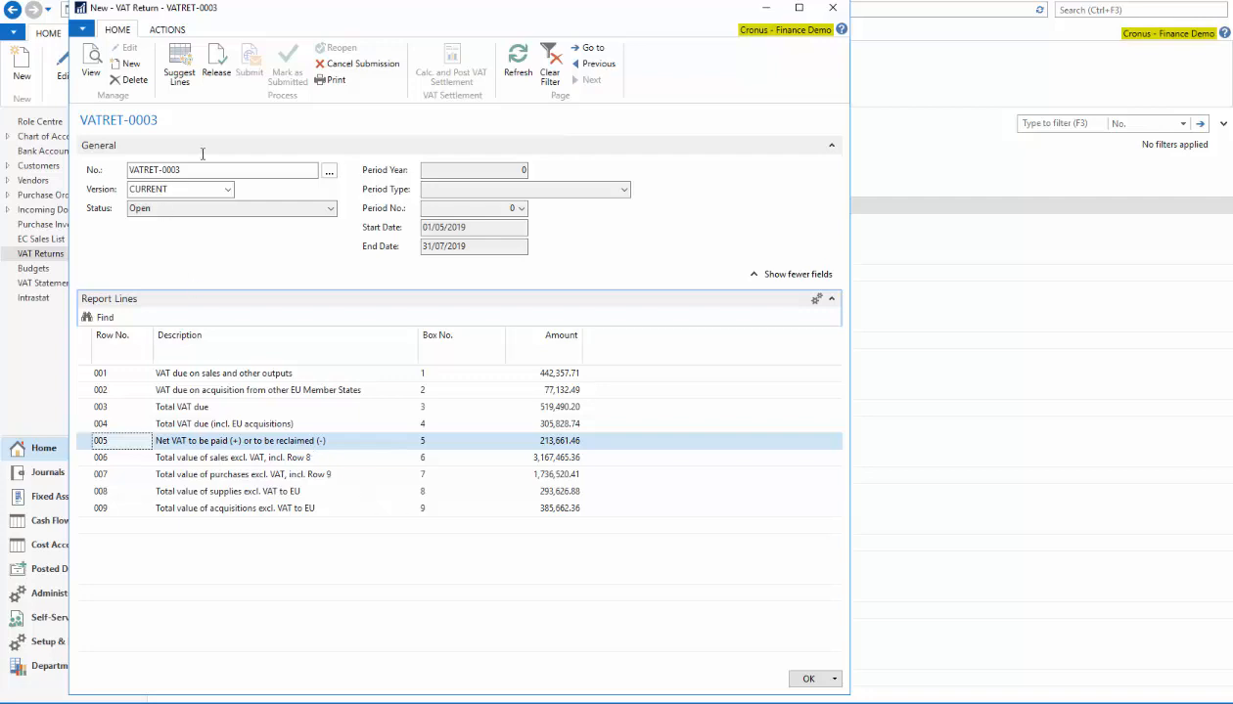
Release the VAT return, reopen and release it once more, and submit it
left_click(220, 73)
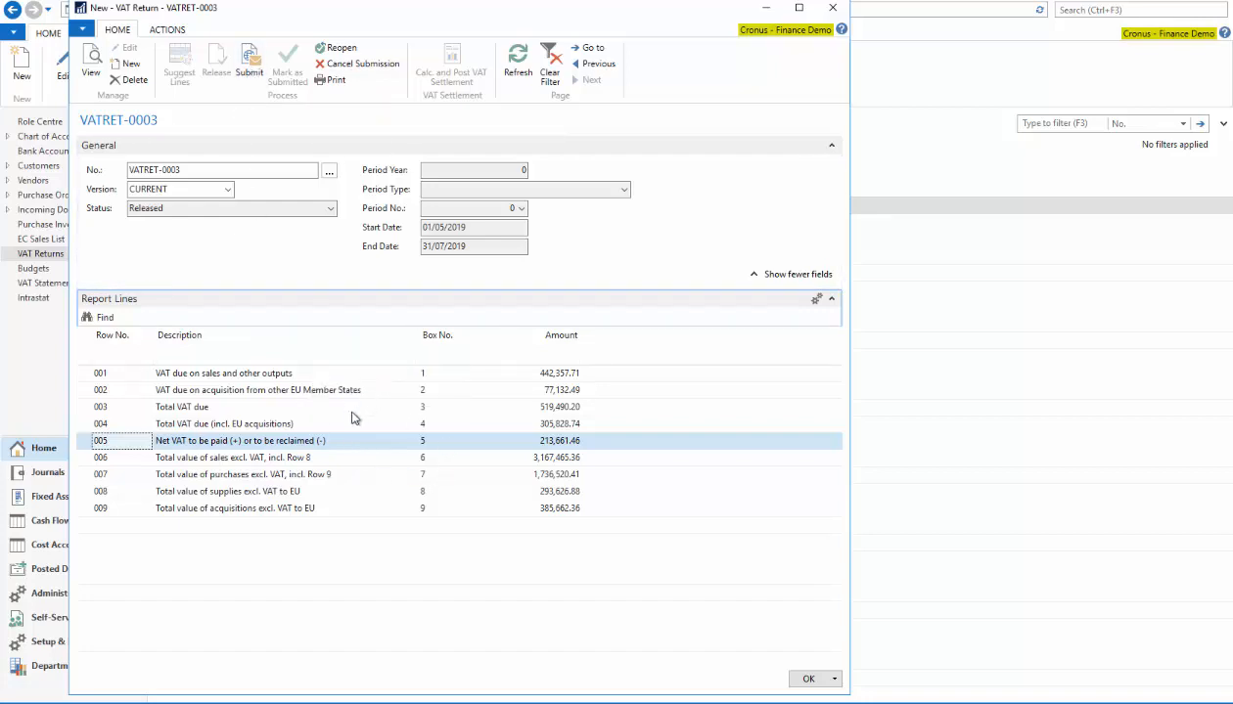
left_click(332, 48)
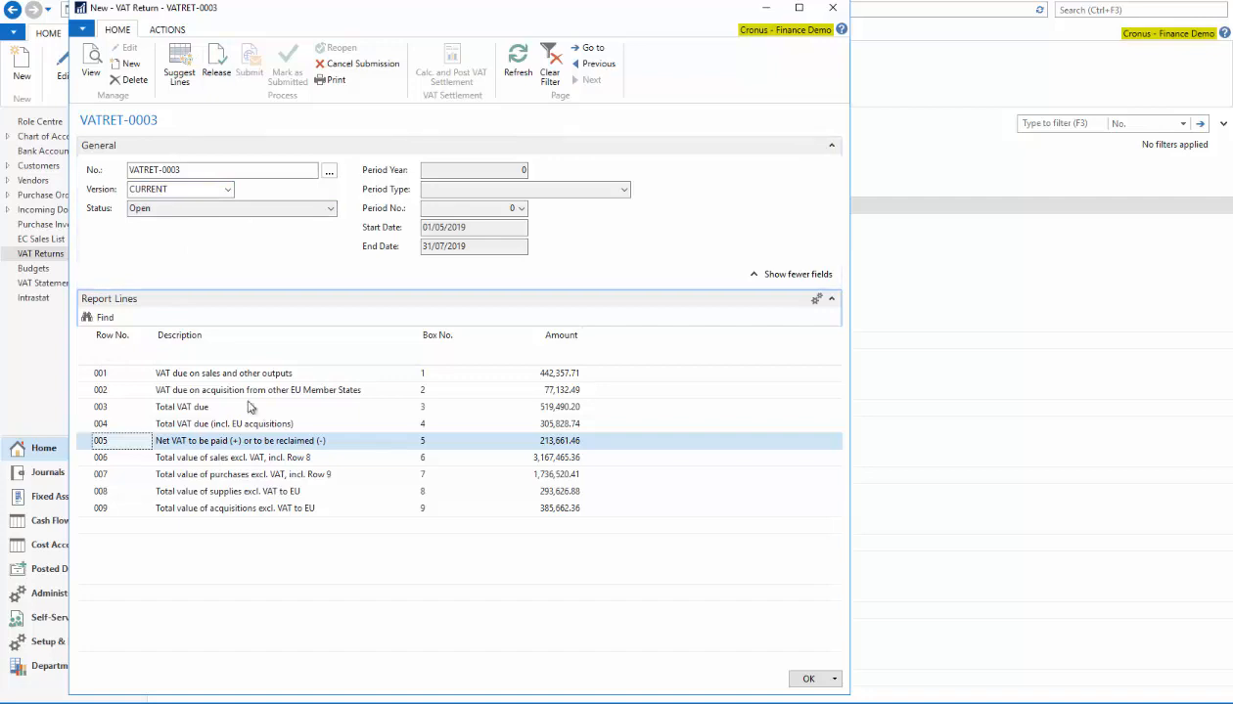
left_click(217, 69)
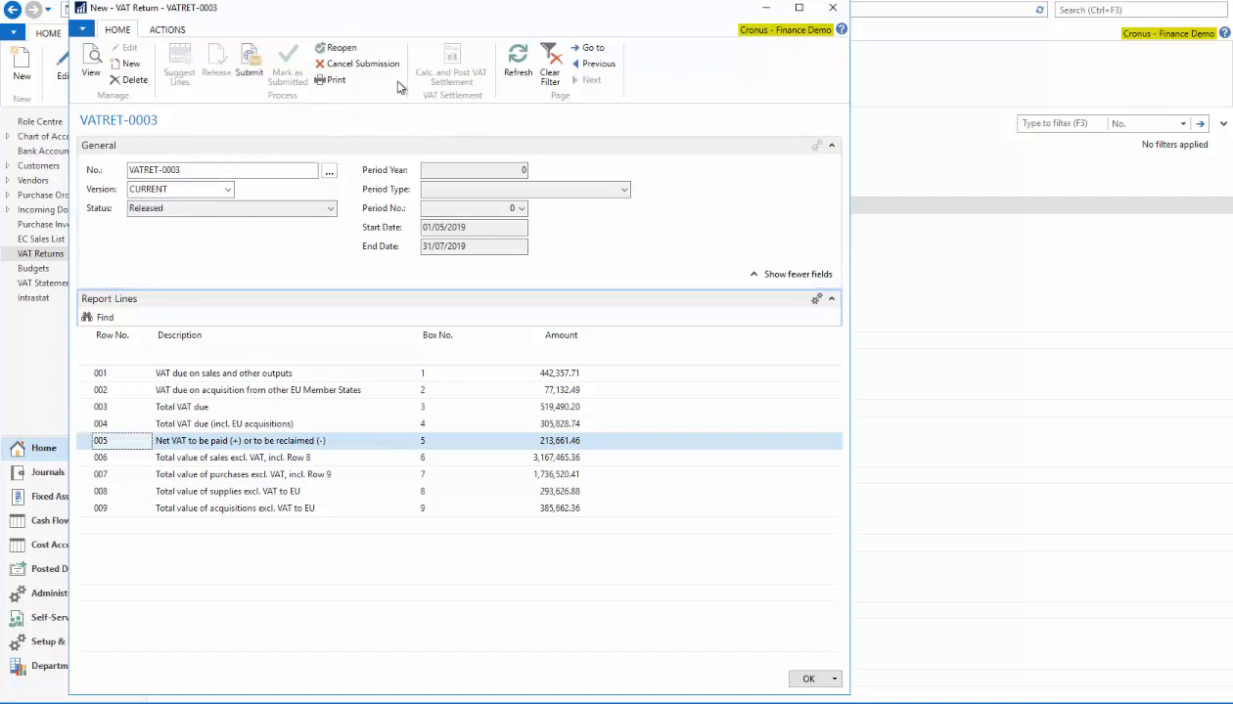
left_click(251, 63)
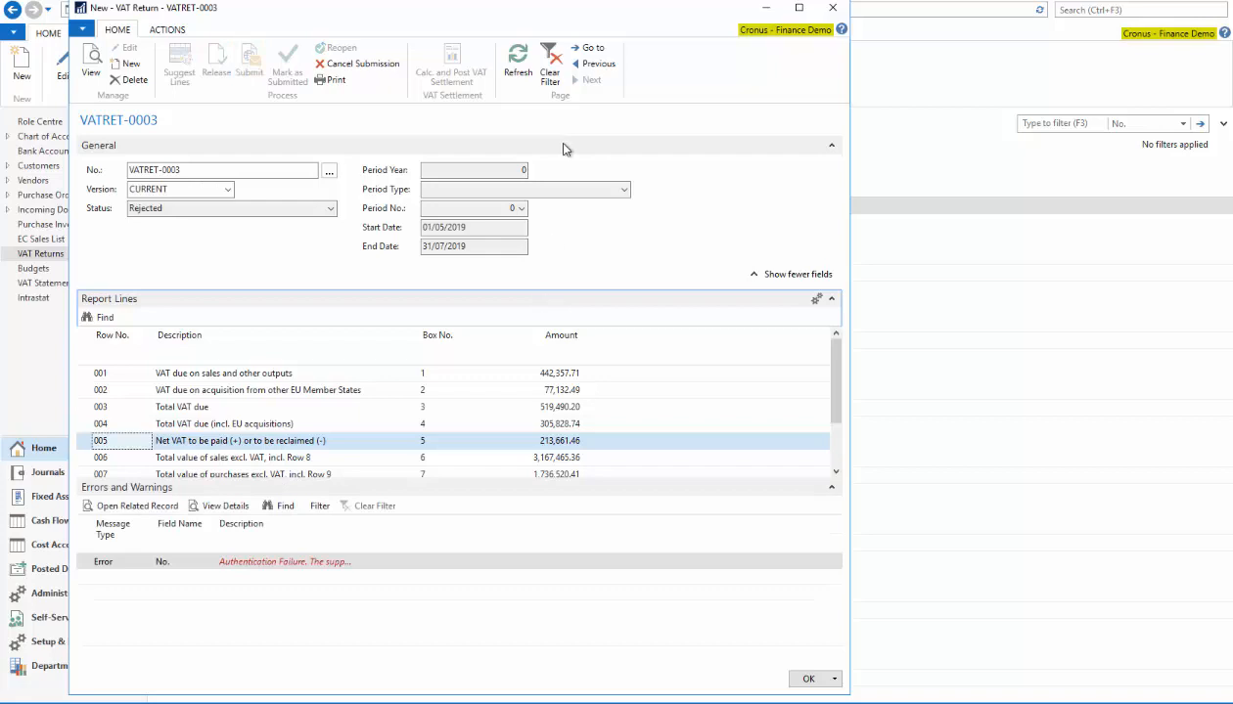
Select the return's submission error, then download the submission message and view the VATRET-0003_Submission.txt file from the zip archive
left_click_drag(512, 10, 562, 12)
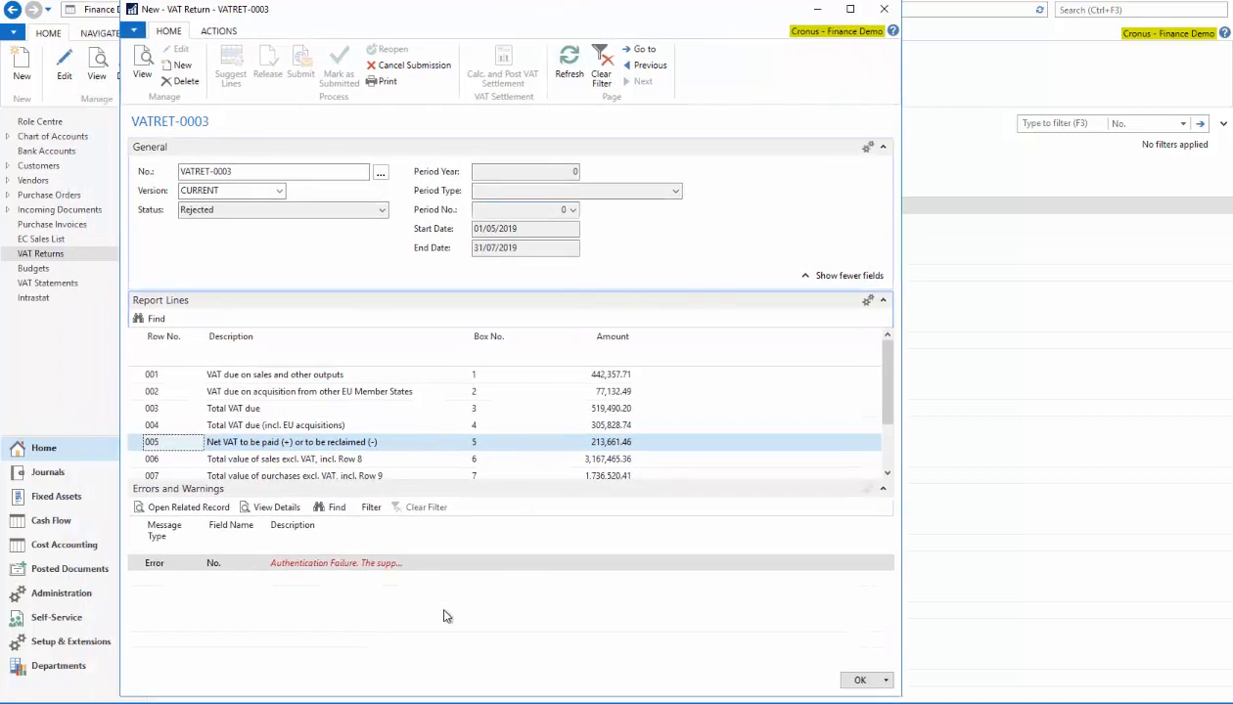
left_click(342, 566)
left_click(220, 32)
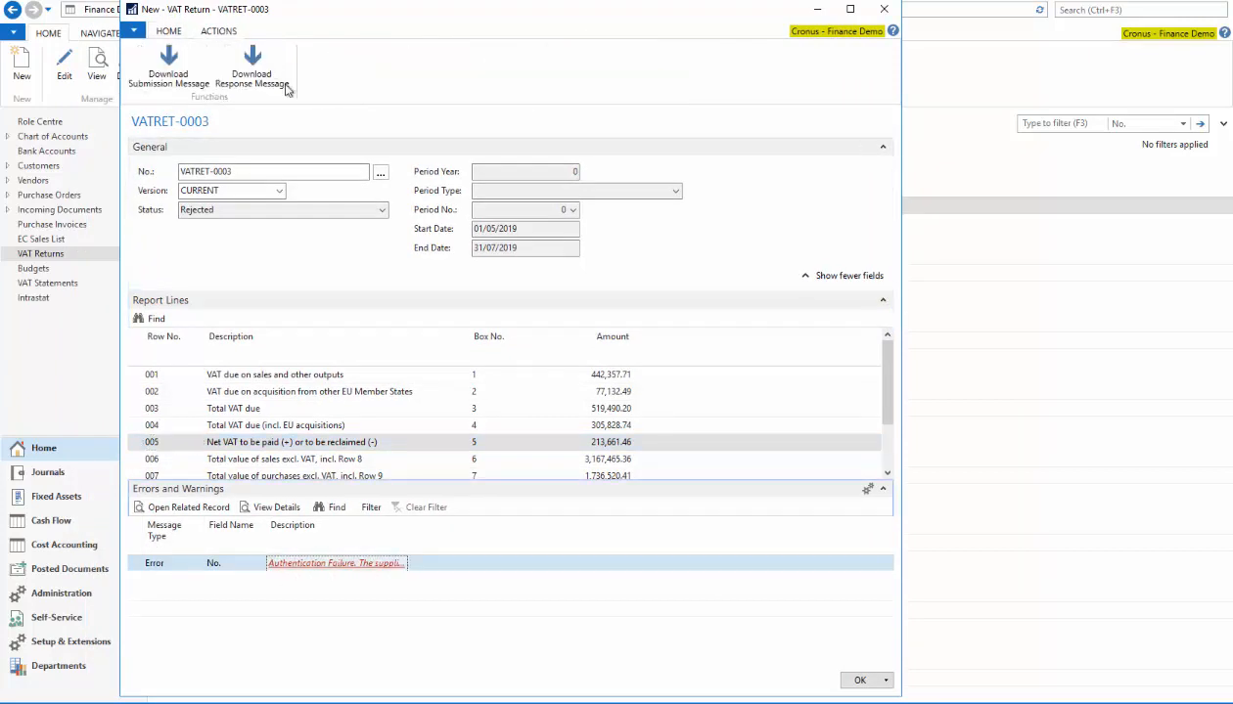
left_click(169, 73)
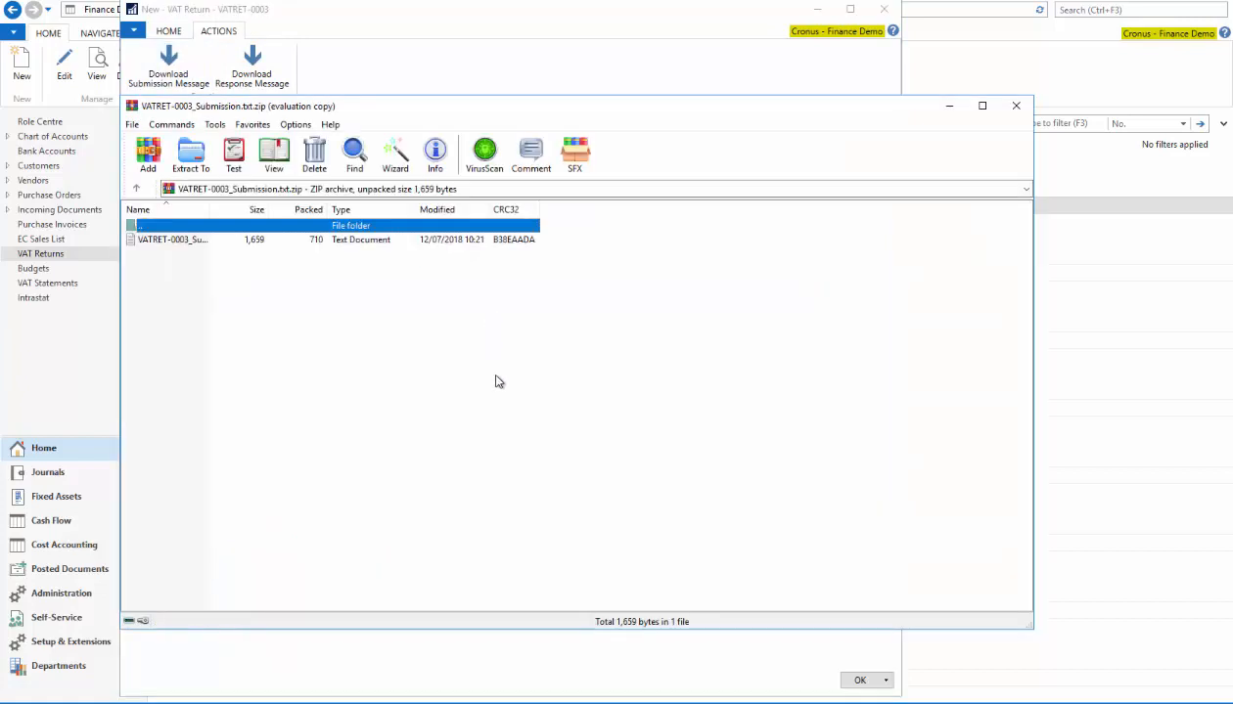
left_click(199, 240)
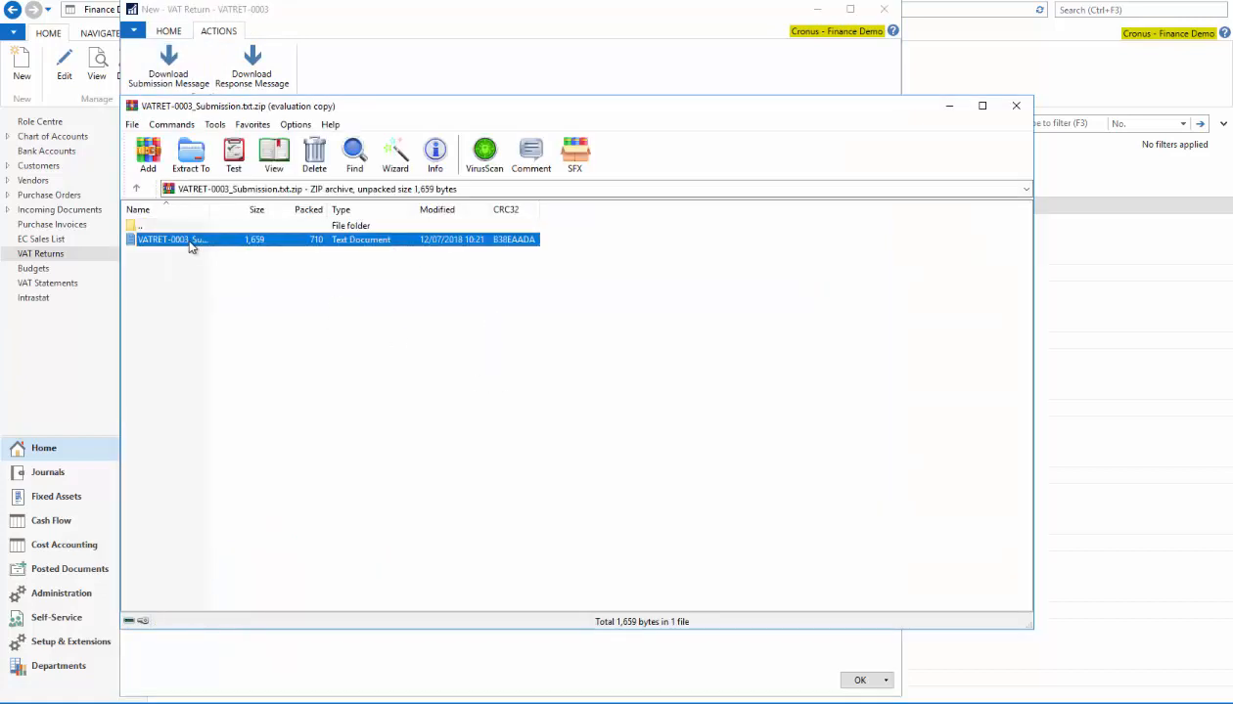
left_click(273, 159)
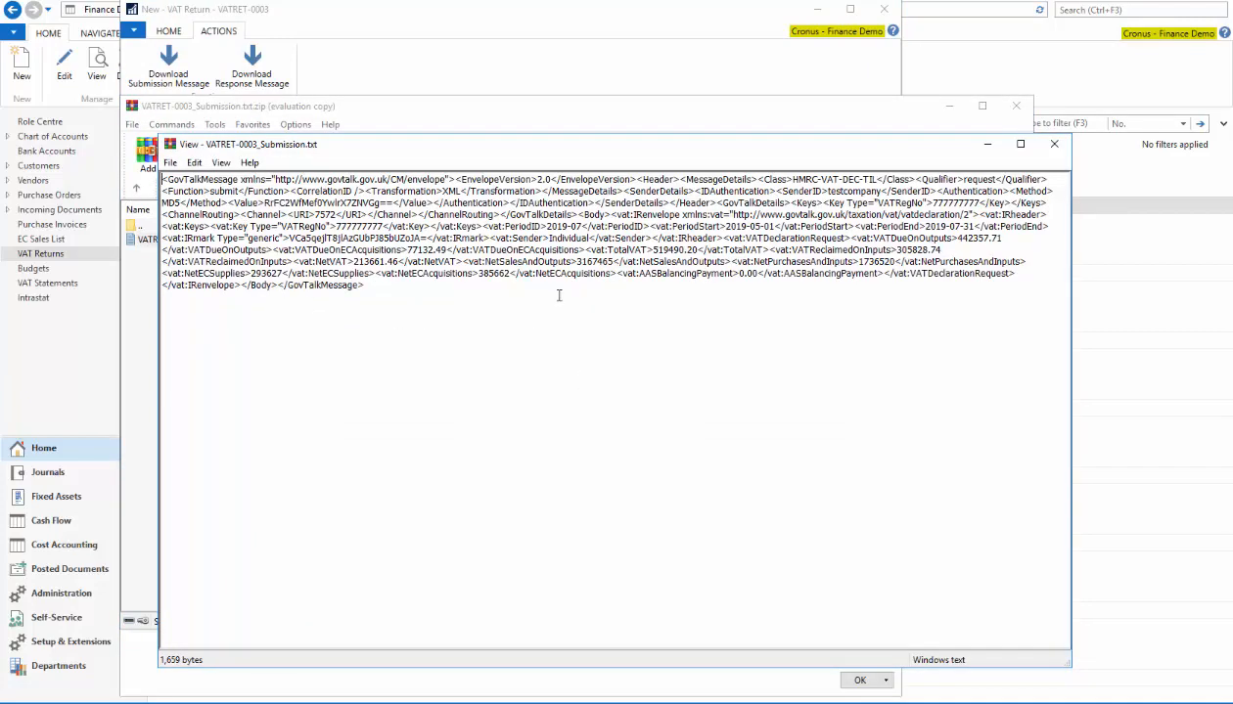
Close the submission message, then download the response message and examine the error text in VATRET-0003_Response.txt
left_click(1054, 144)
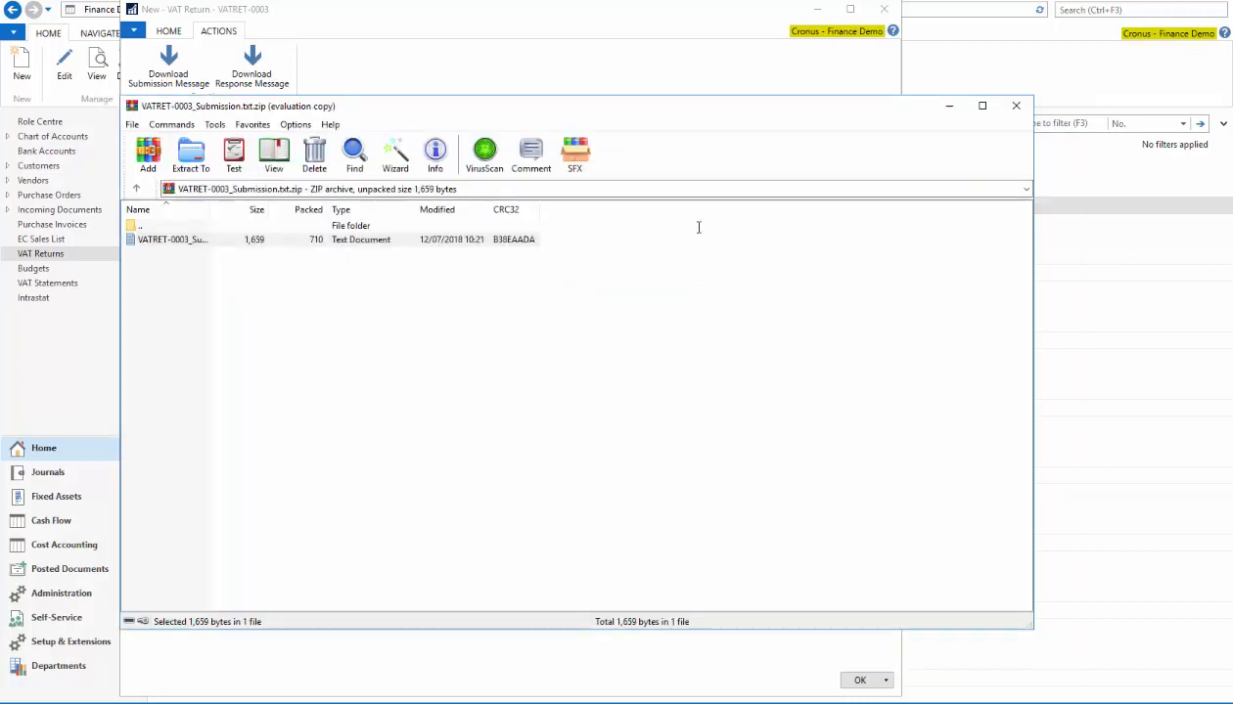
left_click(1016, 105)
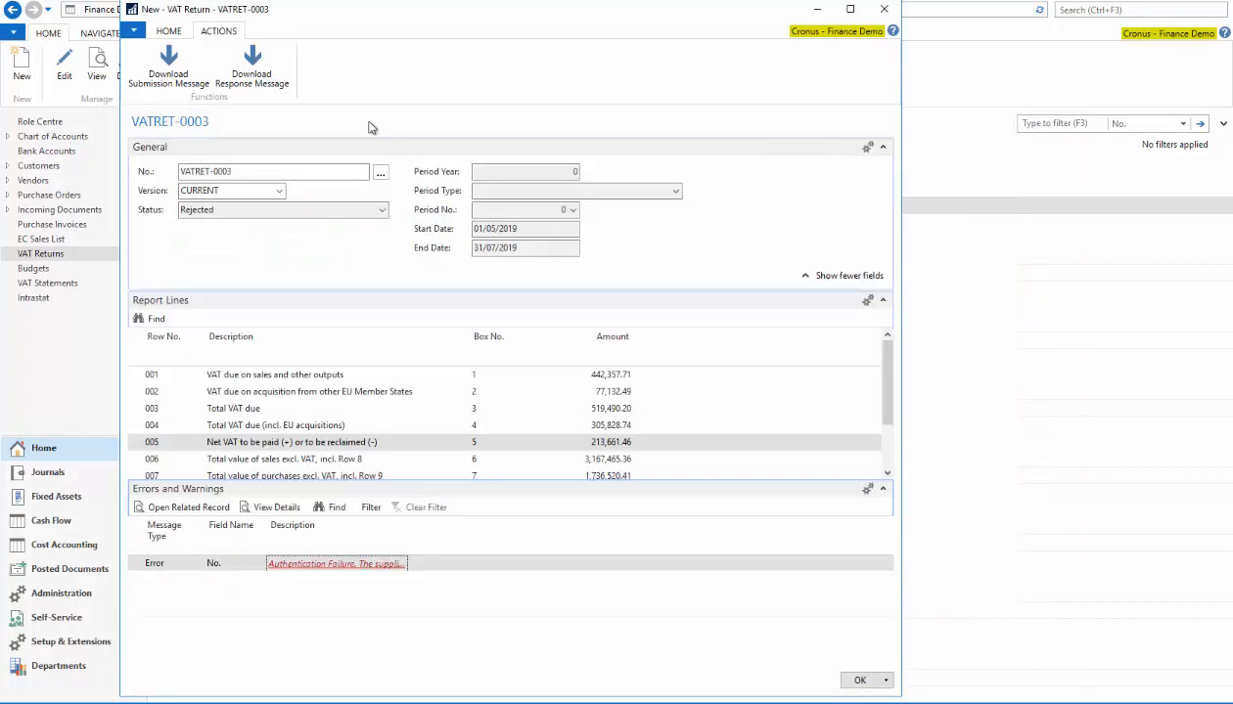
left_click(262, 79)
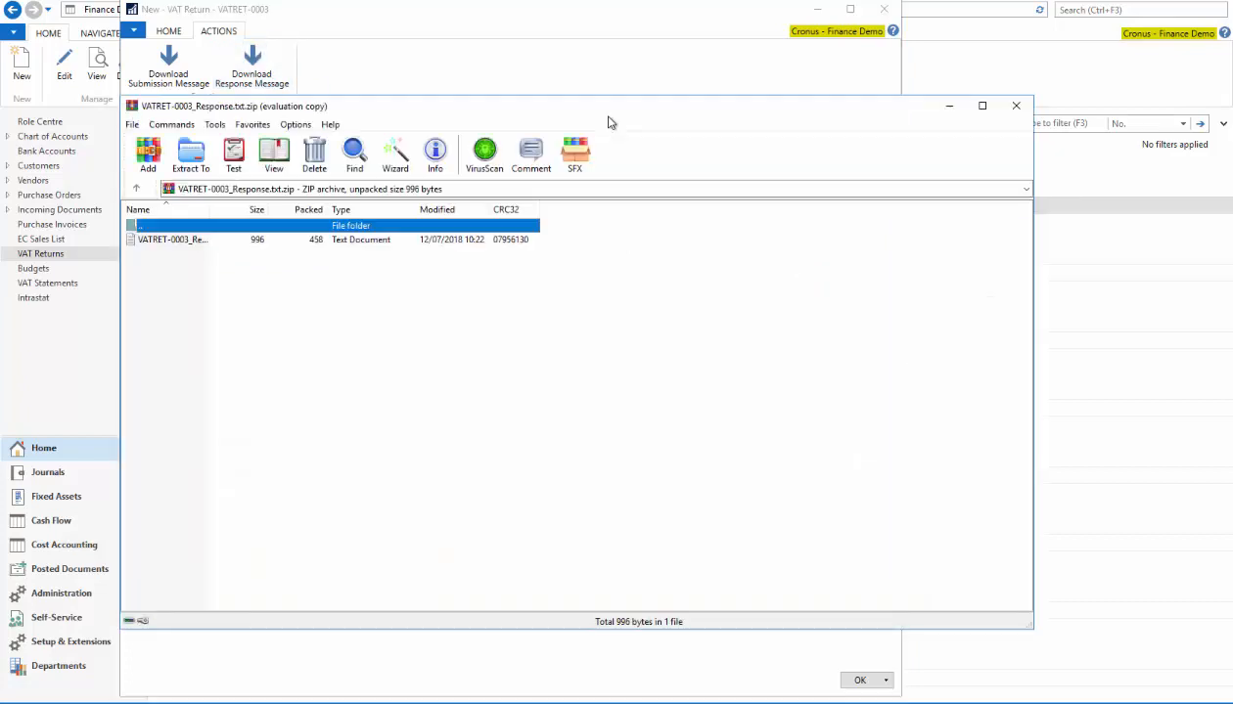
left_click(193, 242)
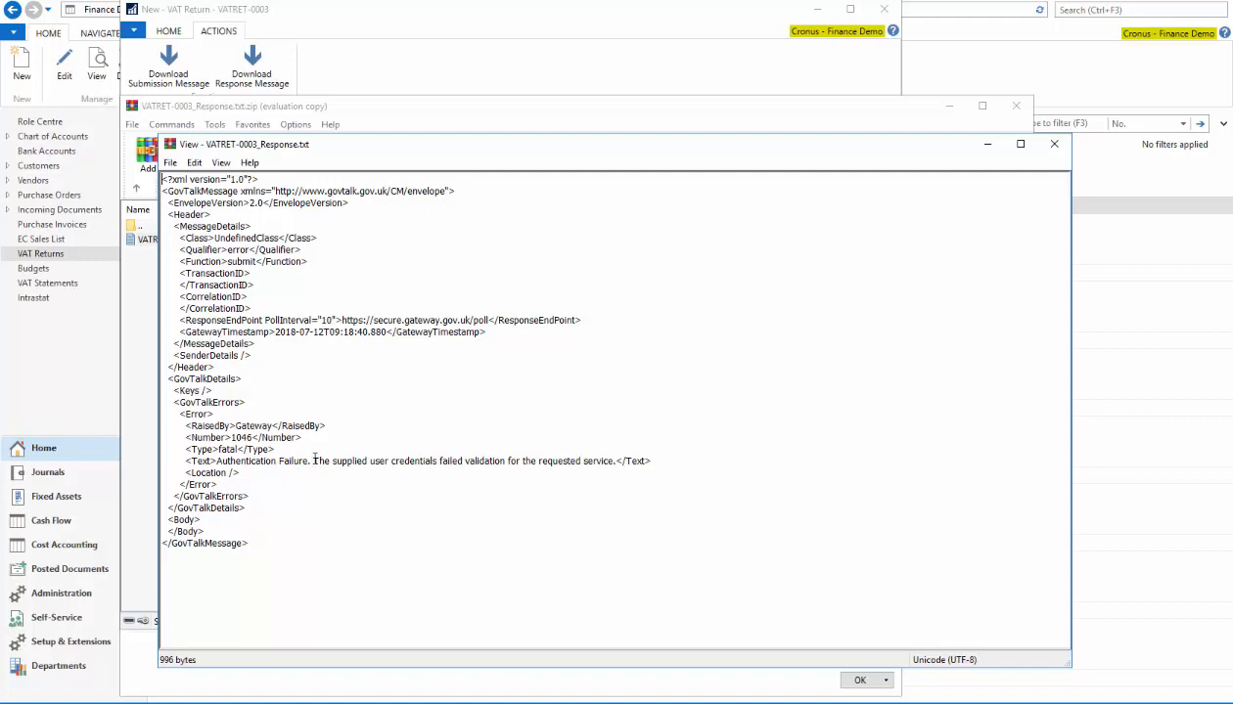
left_click_drag(314, 460, 717, 465)
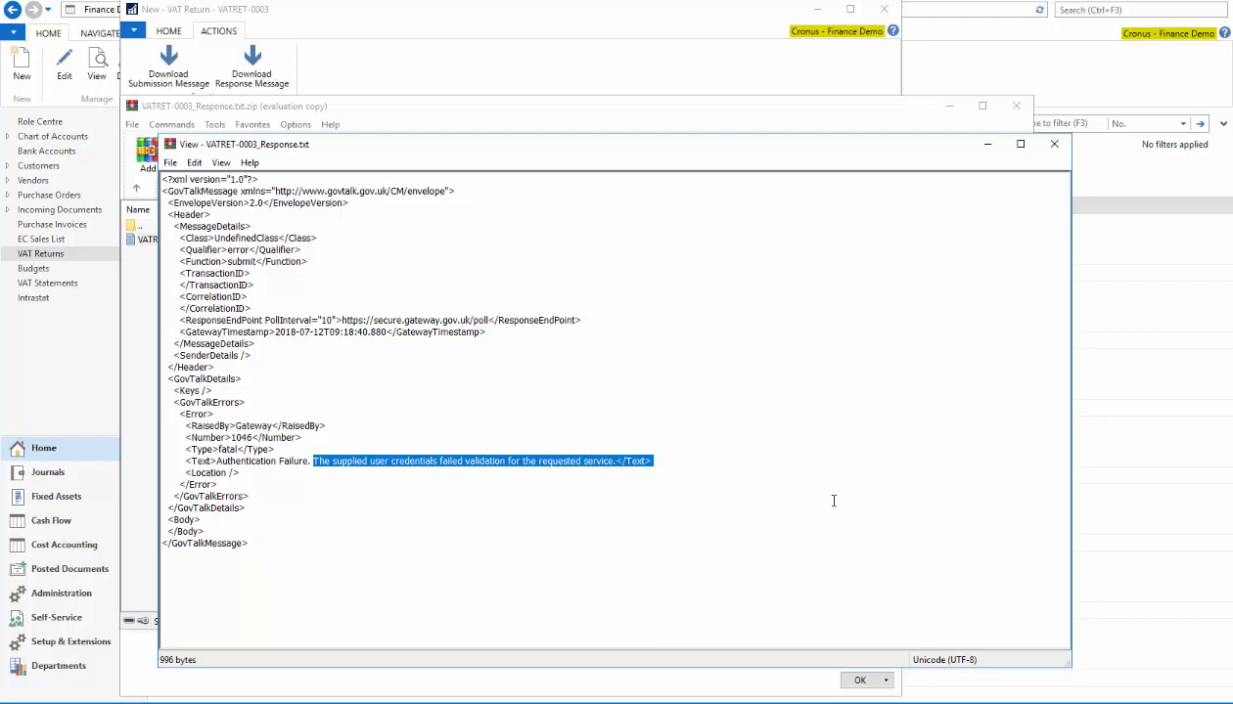
key("Escape")
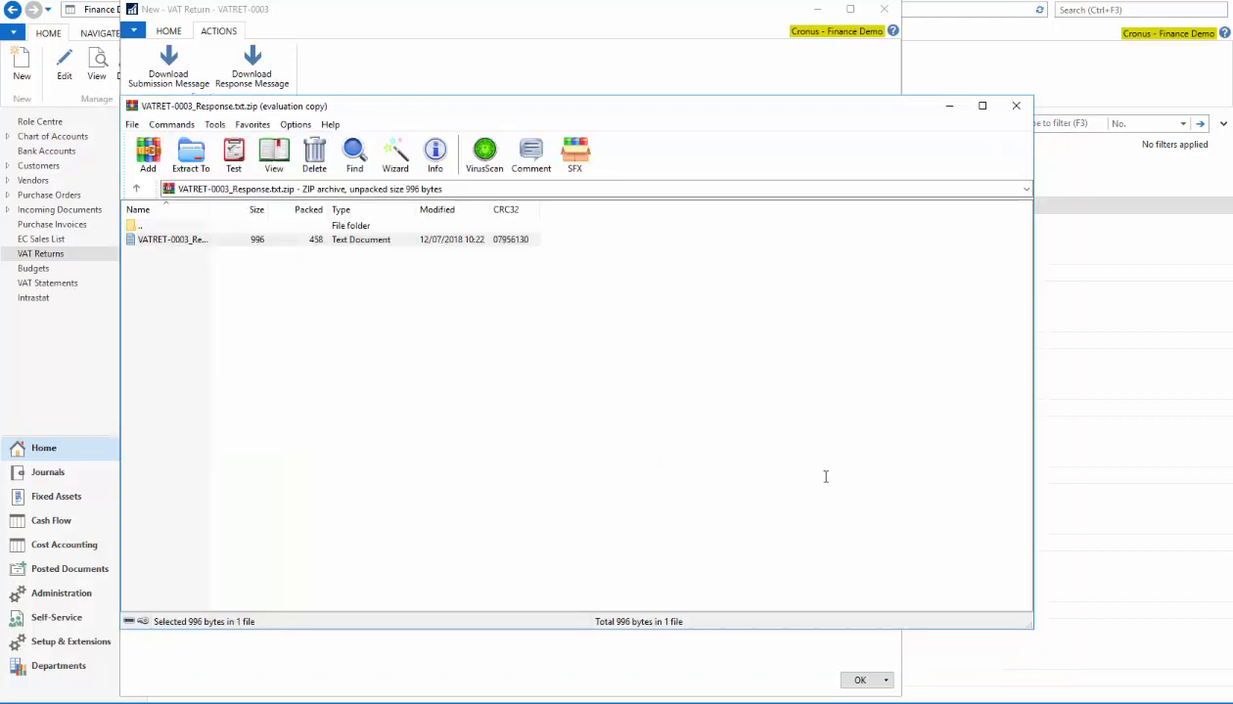
left_click(1016, 105)
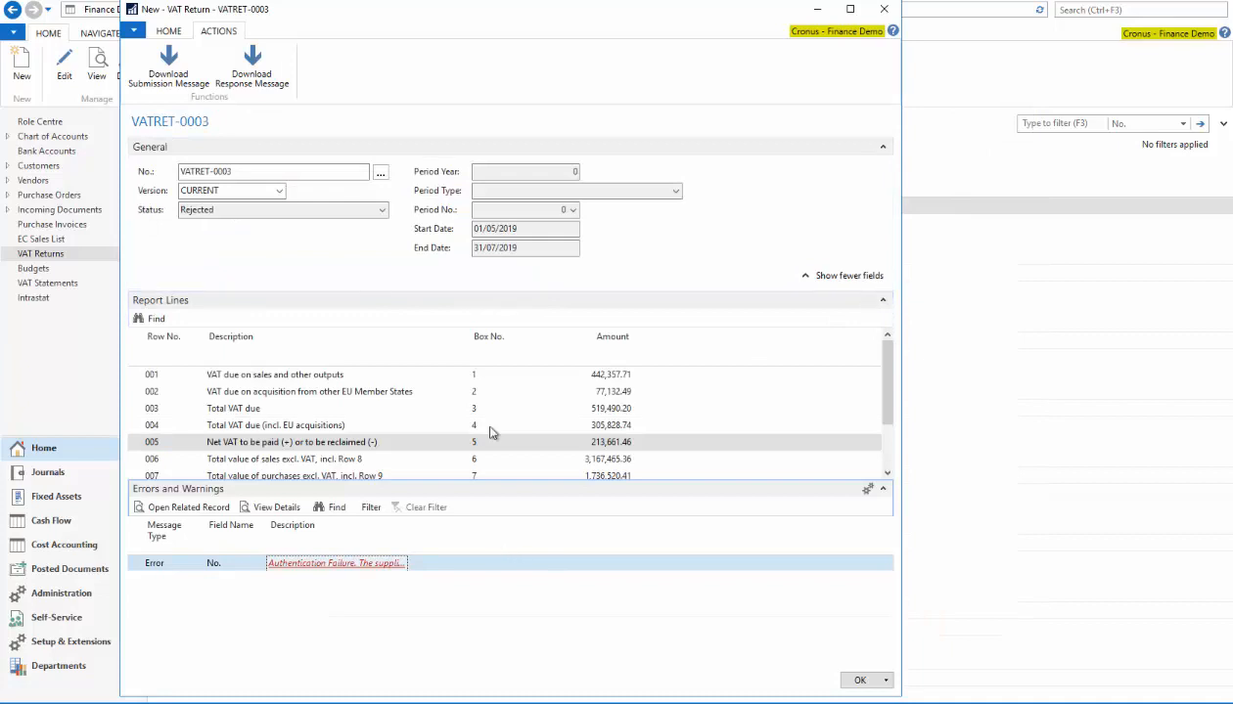
Try to cancel the submission of VAT return VATRET-0003, and close the return
left_click(166, 31)
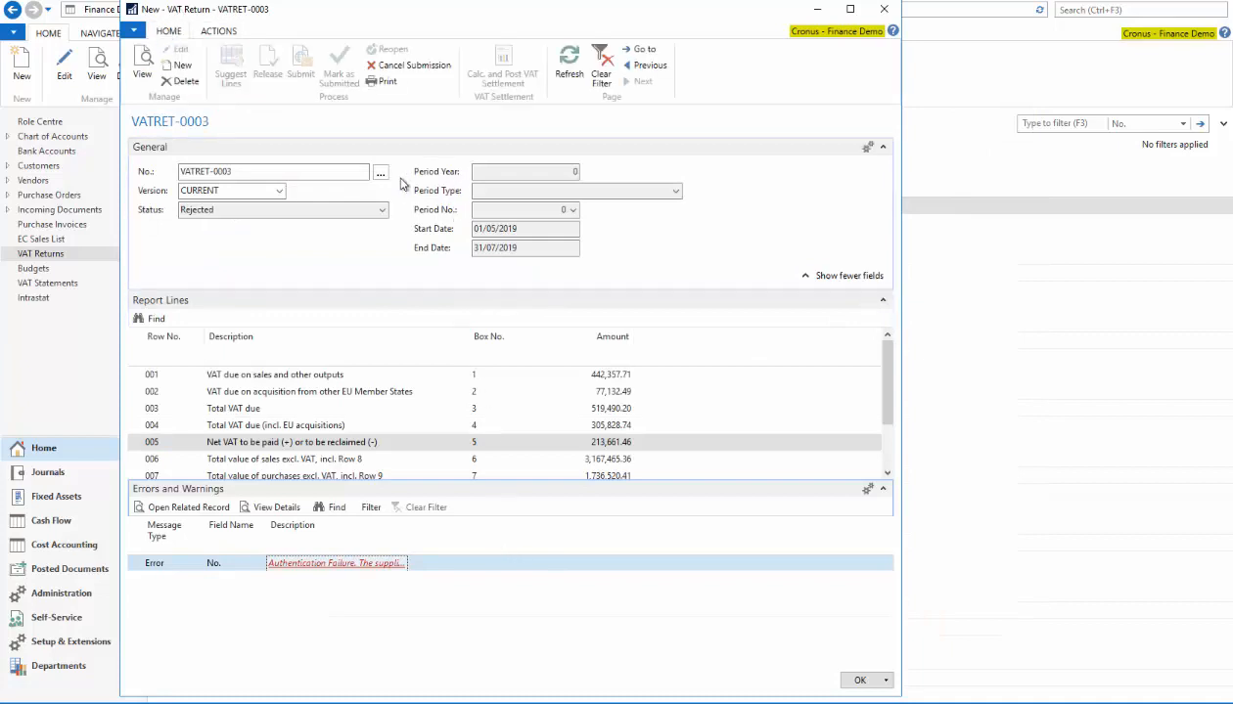
left_click(437, 69)
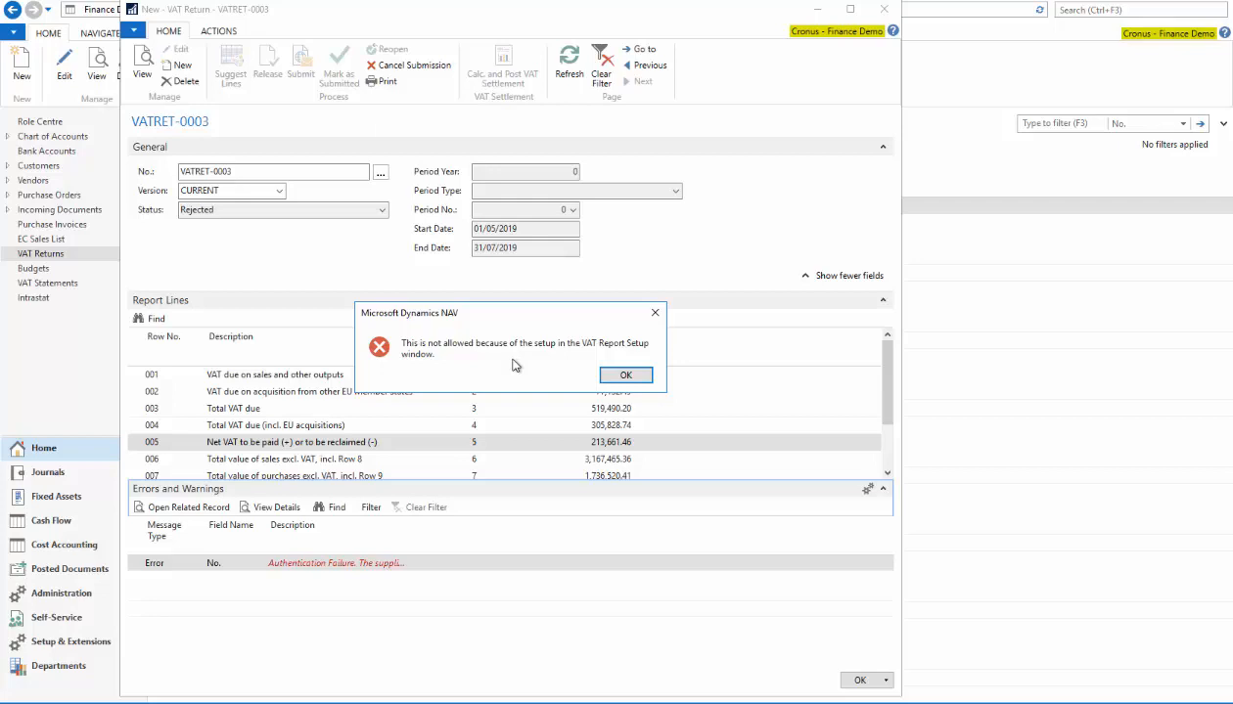
left_click(608, 372)
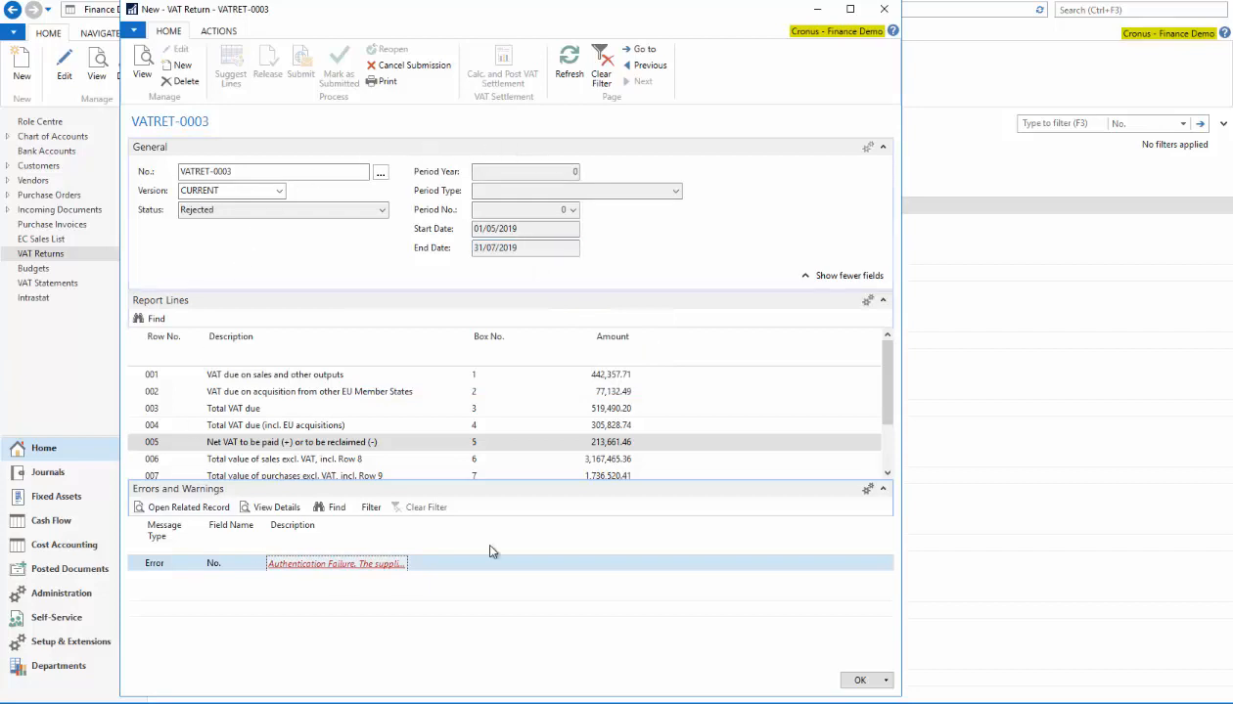
left_click(859, 682)
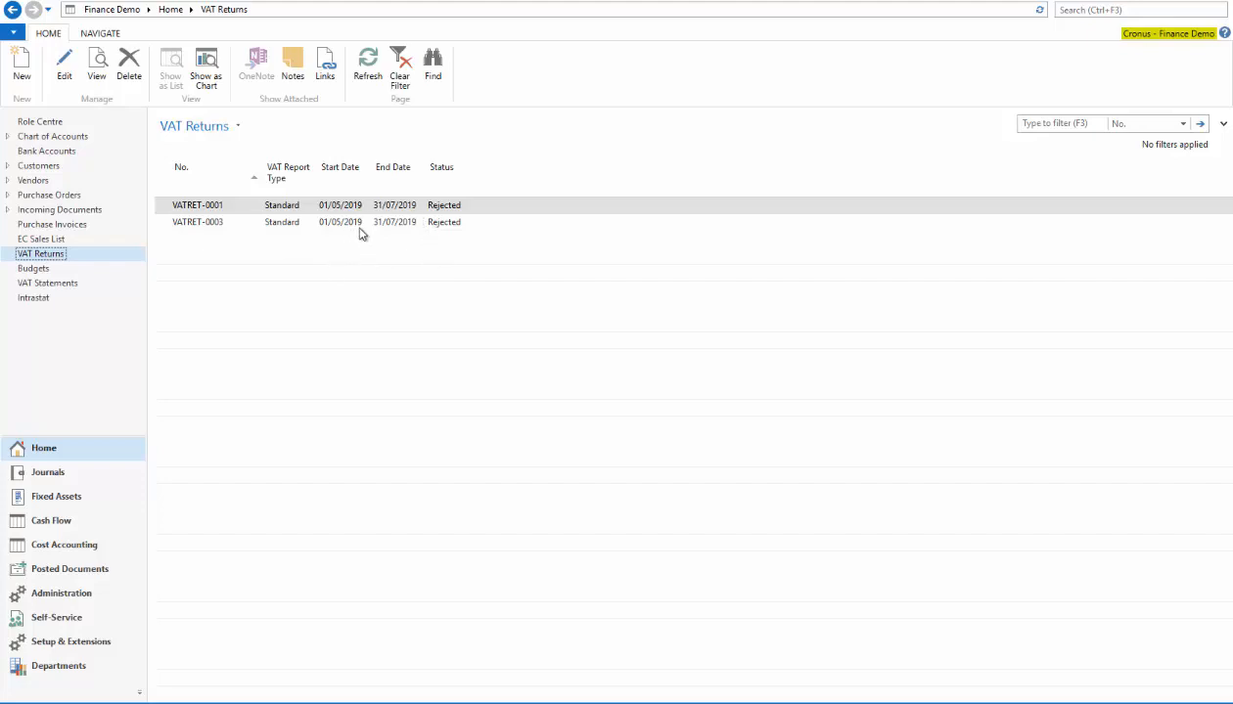
Reopen VAT return VATRET-0003 from the list, review the available status options, and close it unchanged
left_click(451, 225)
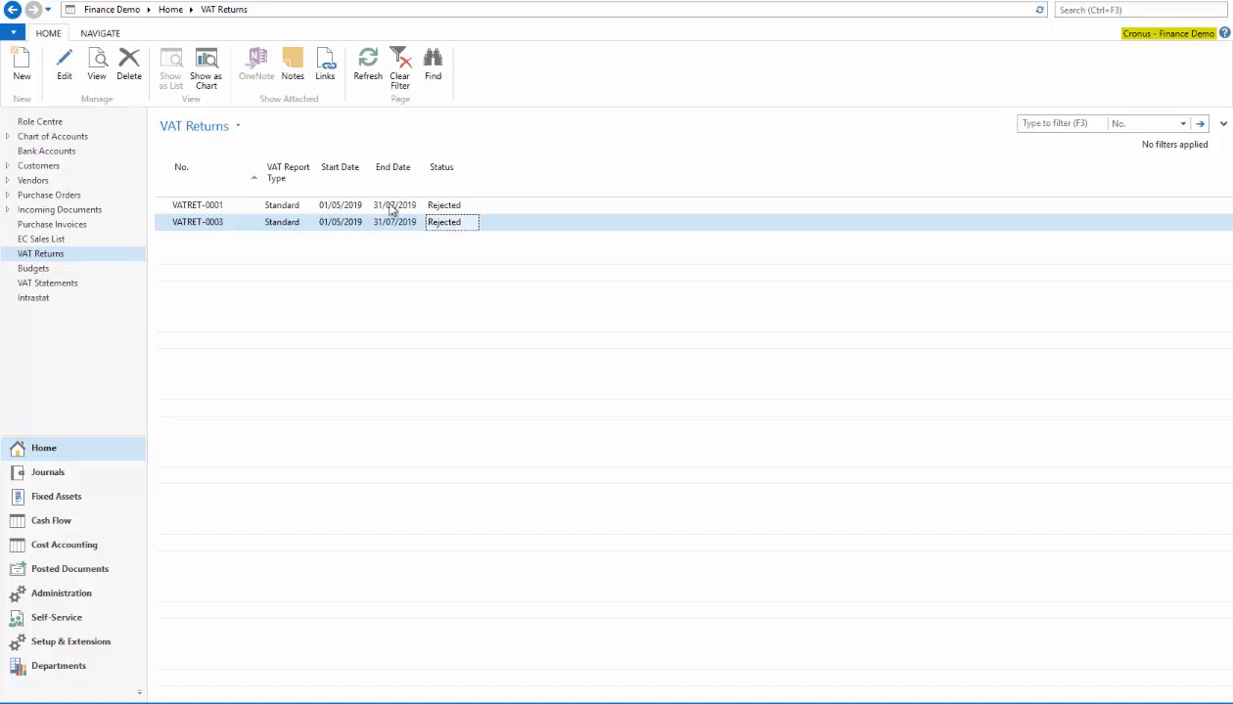
left_click(64, 67)
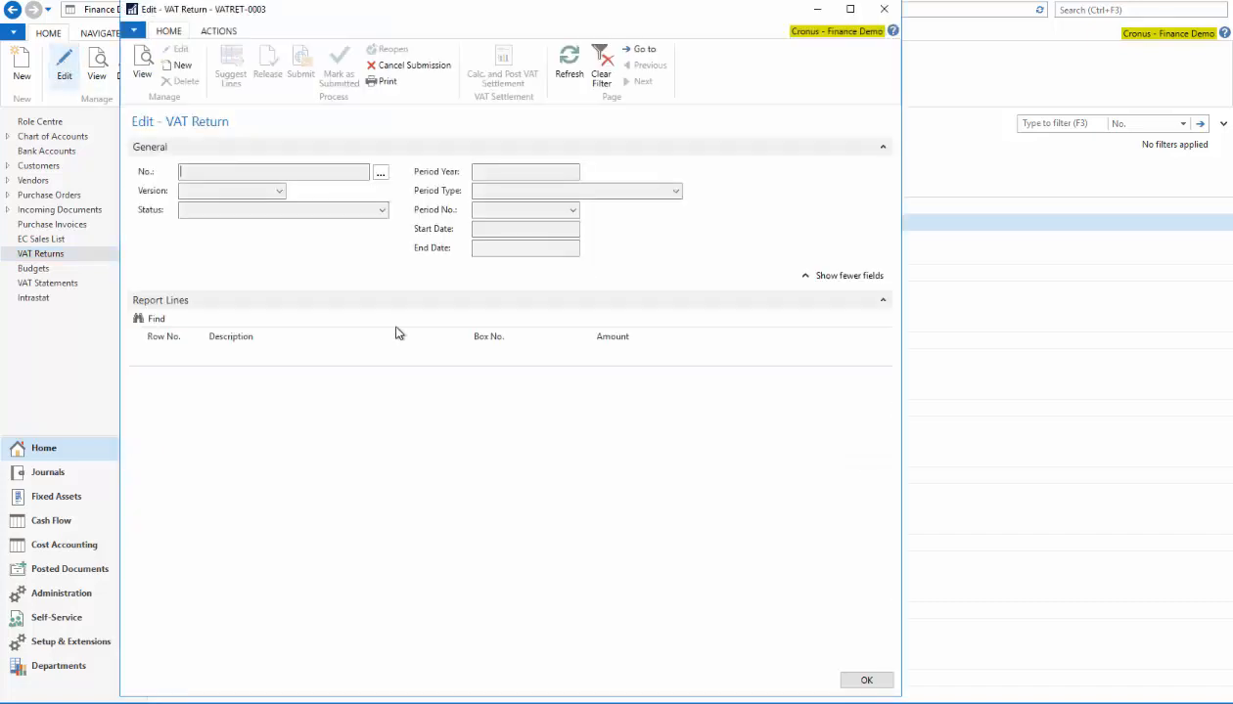
left_click(383, 211)
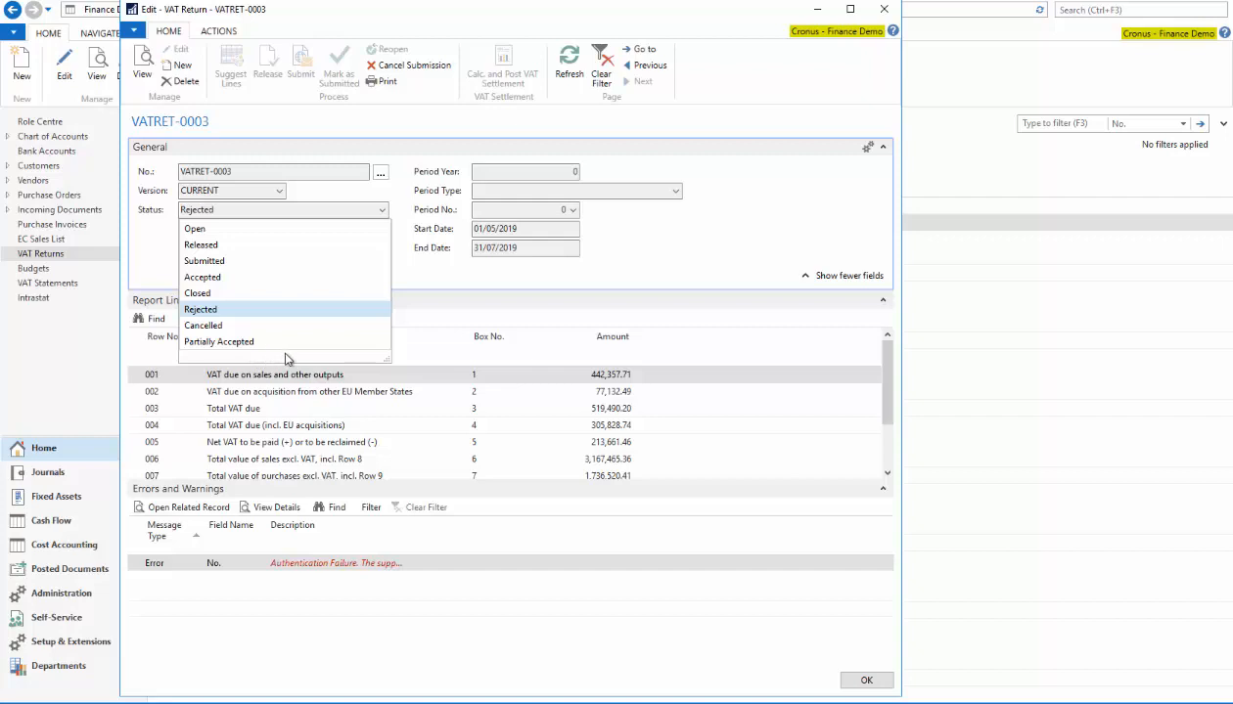
key("Escape")
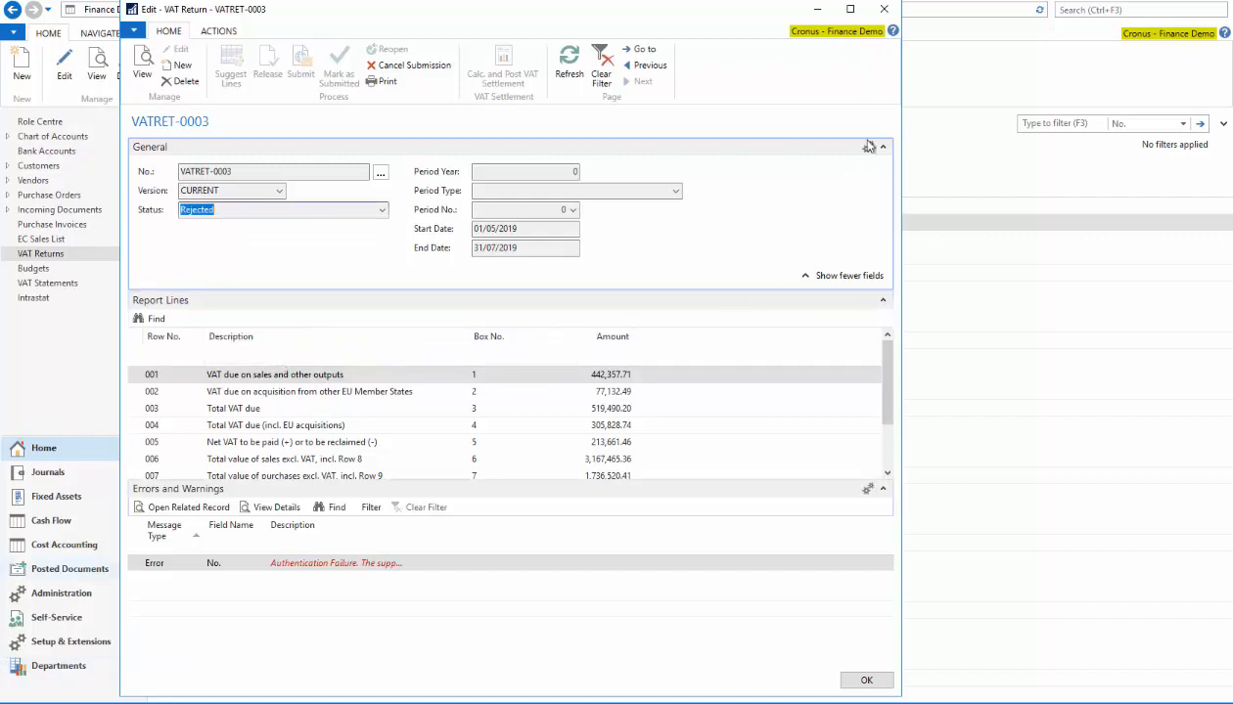
left_click(883, 11)
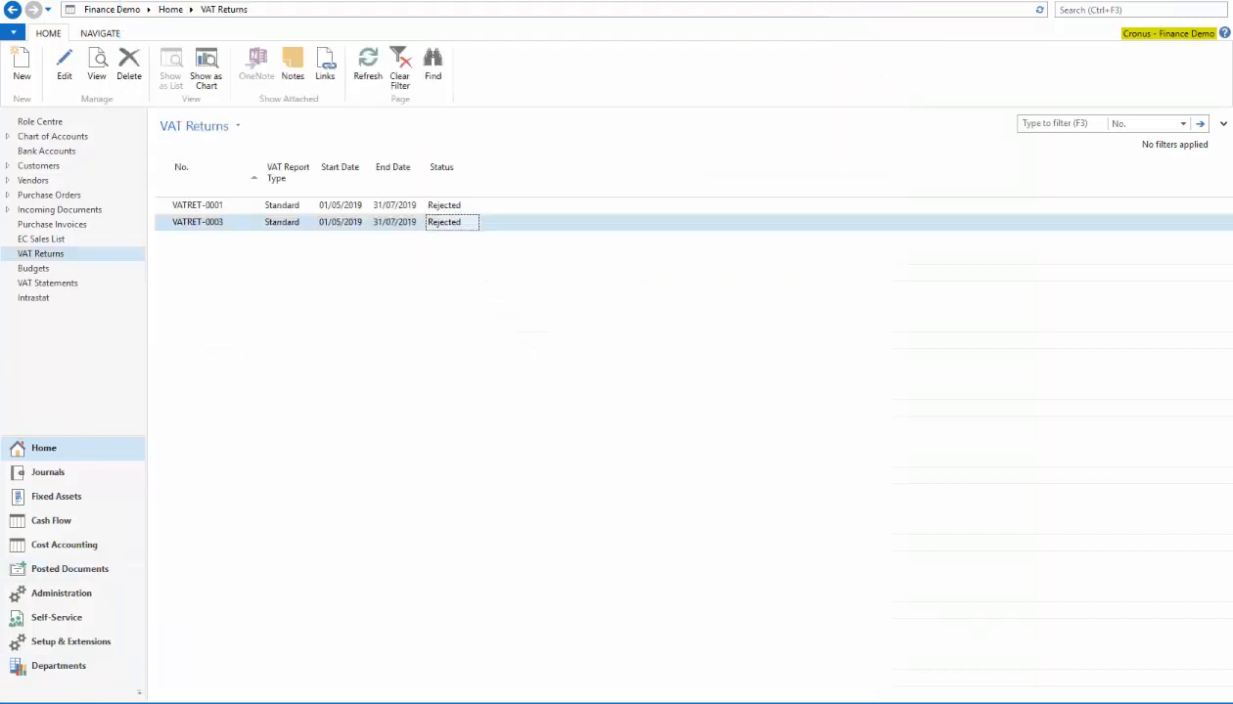
Open the DEFAULT VAT statement of the VATGB template for editing
left_click(49, 283)
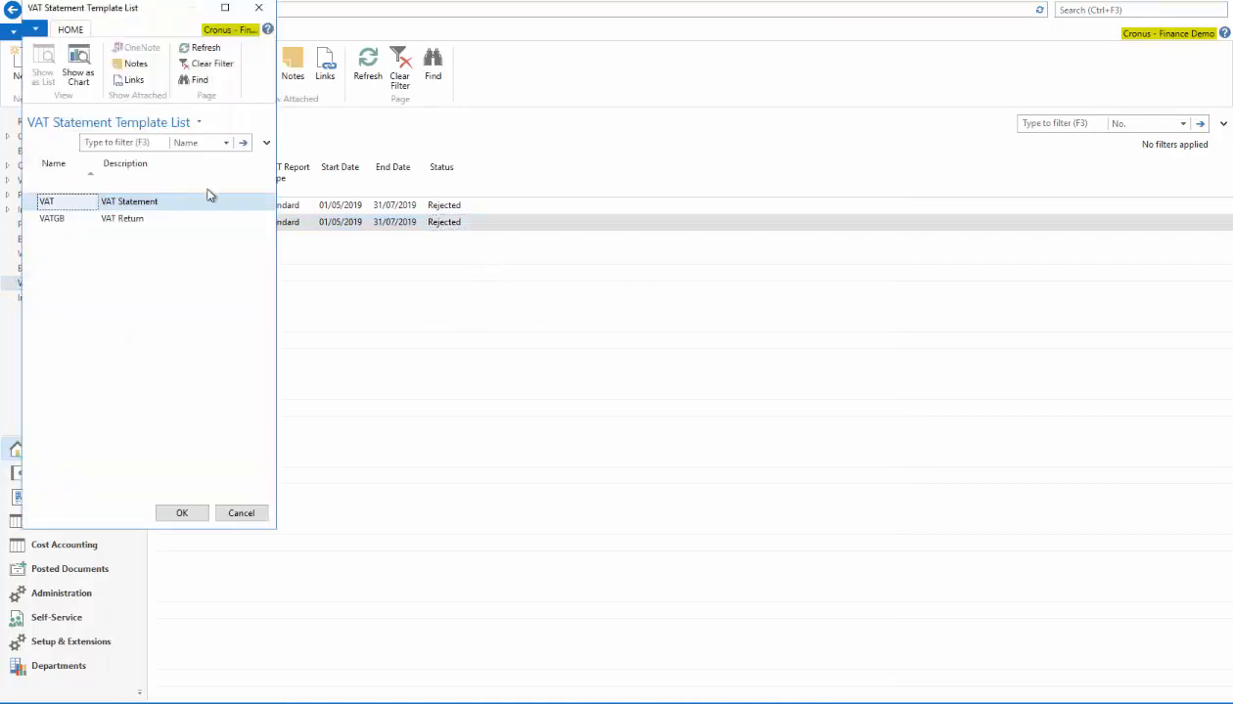
left_click_drag(113, 22, 312, 28)
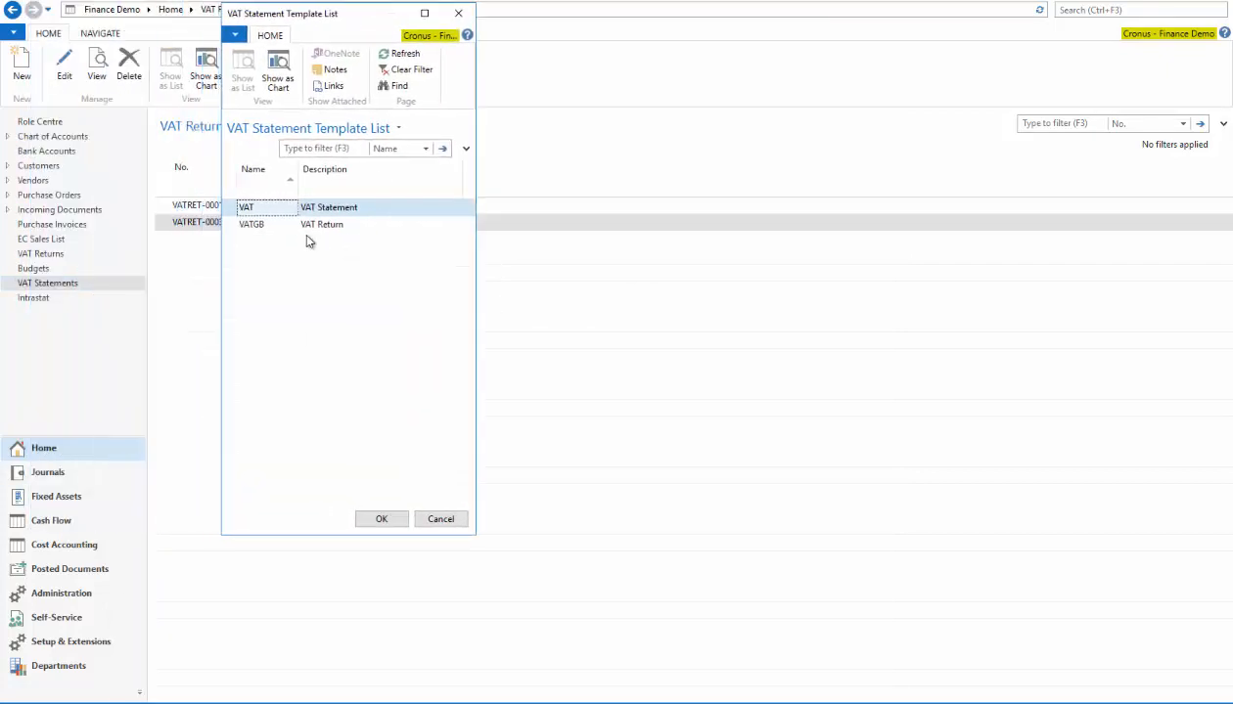
left_click(256, 224)
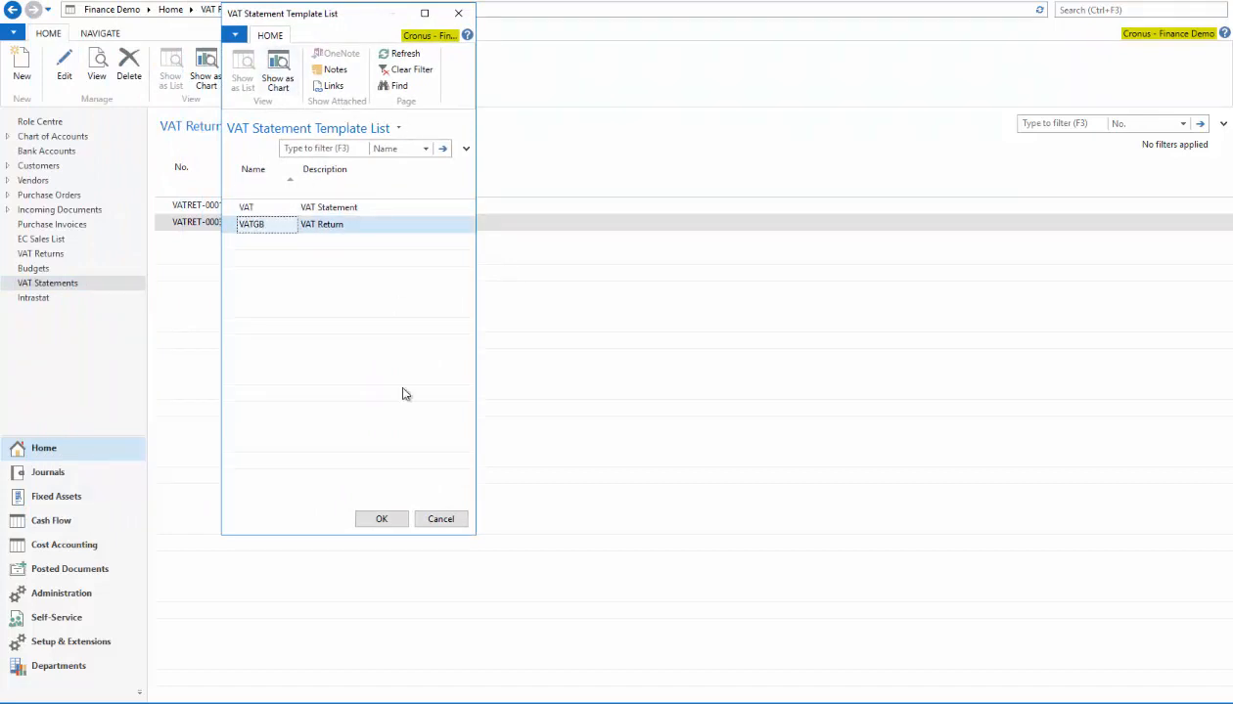
left_click(381, 519)
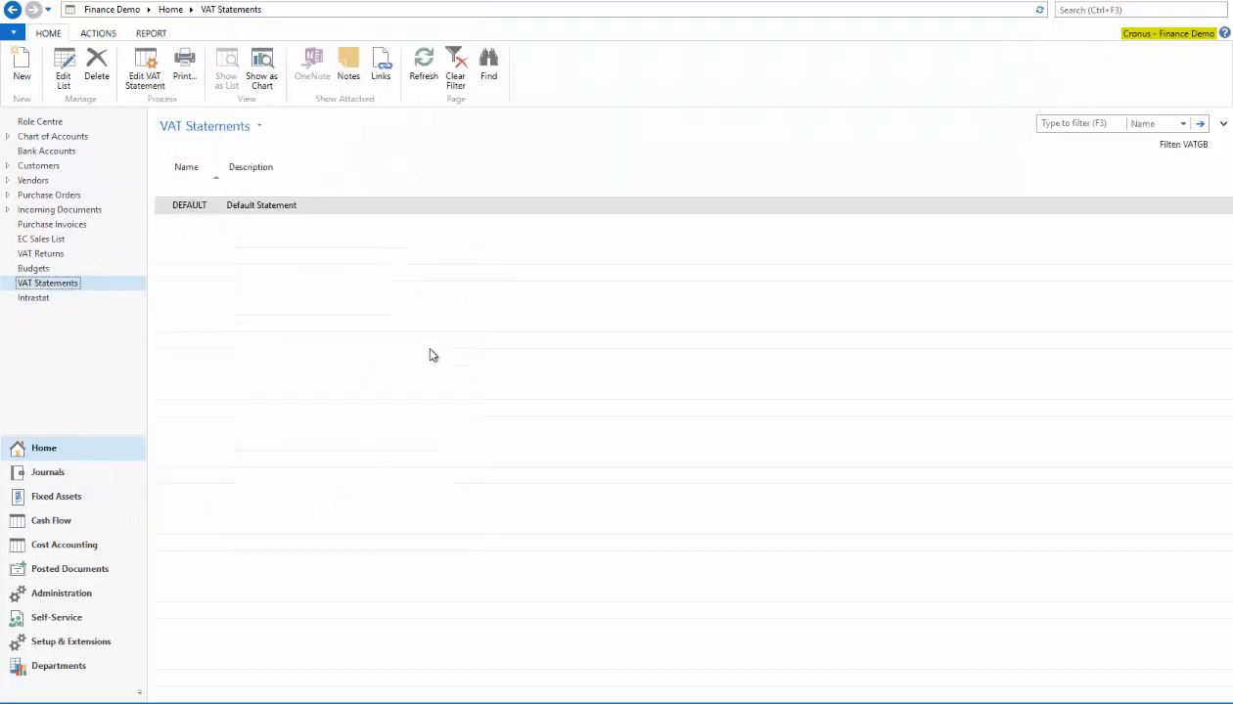
left_click(146, 73)
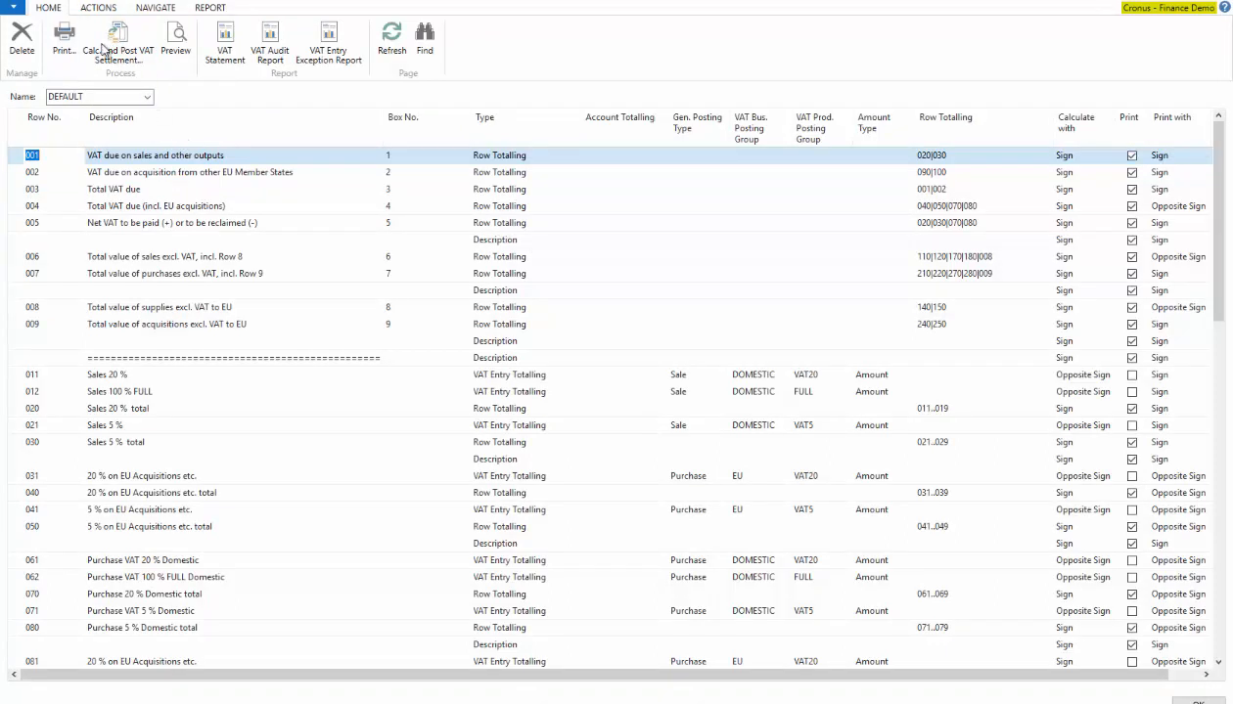
Enable Show VAT Entries and Post in Calc. and Post VAT Settlement, view its print output options, and leave without posting
left_click(102, 49)
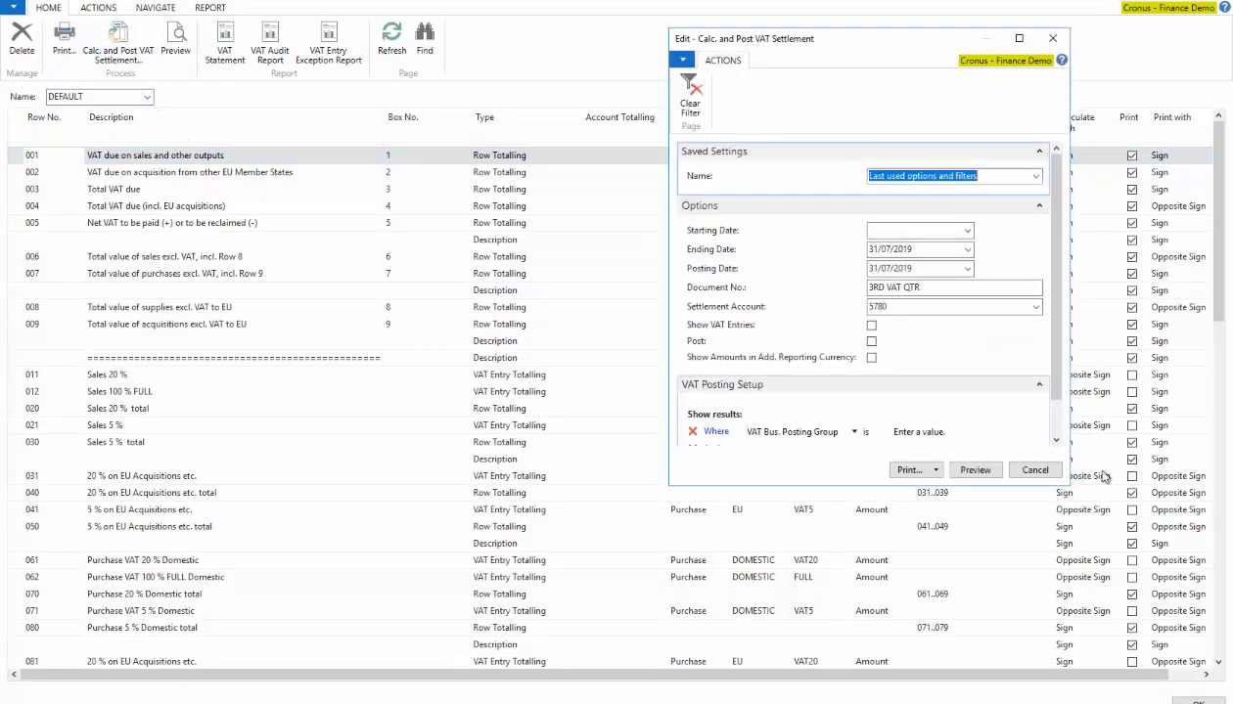
left_click(871, 326)
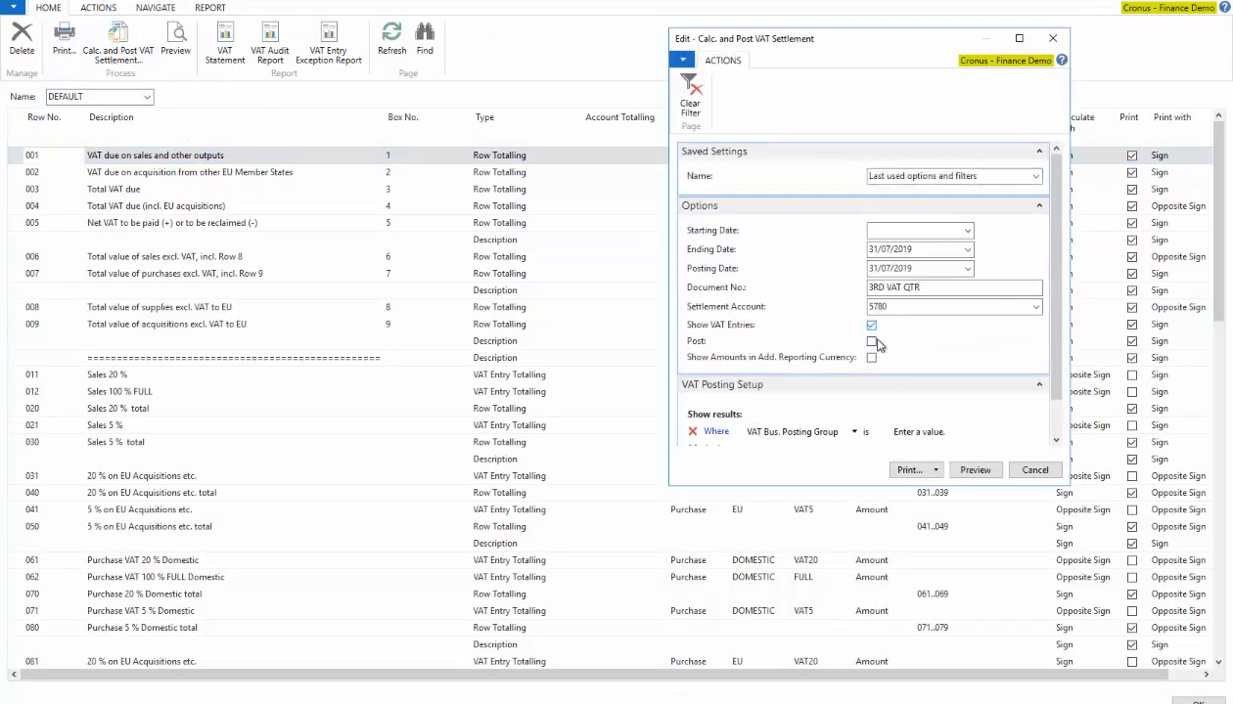
left_click(871, 342)
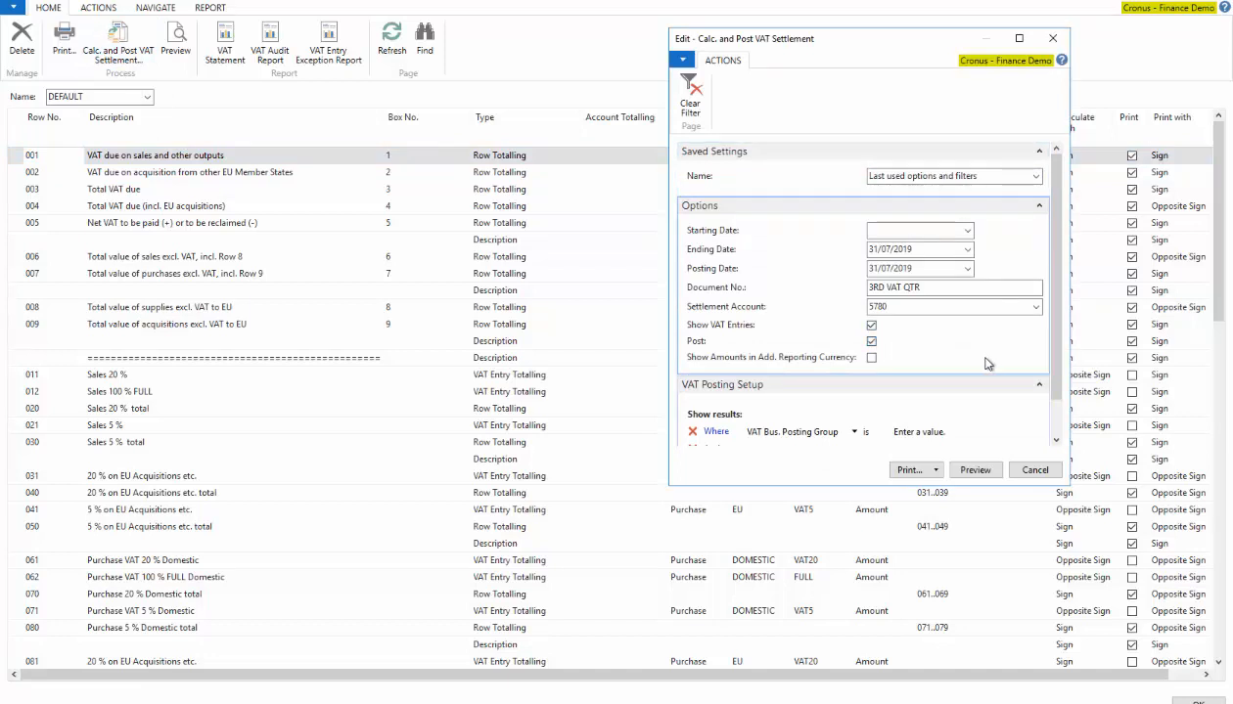
mouse_move(698, 331)
left_click(935, 472)
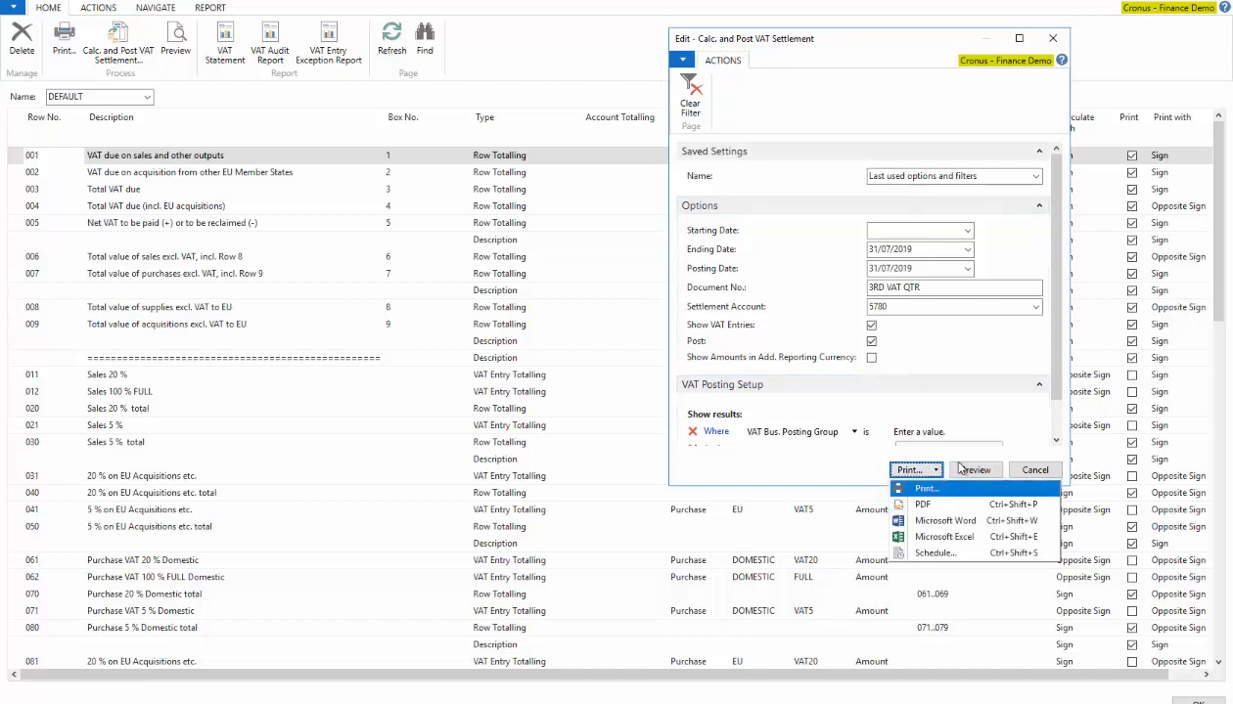
left_click(965, 432)
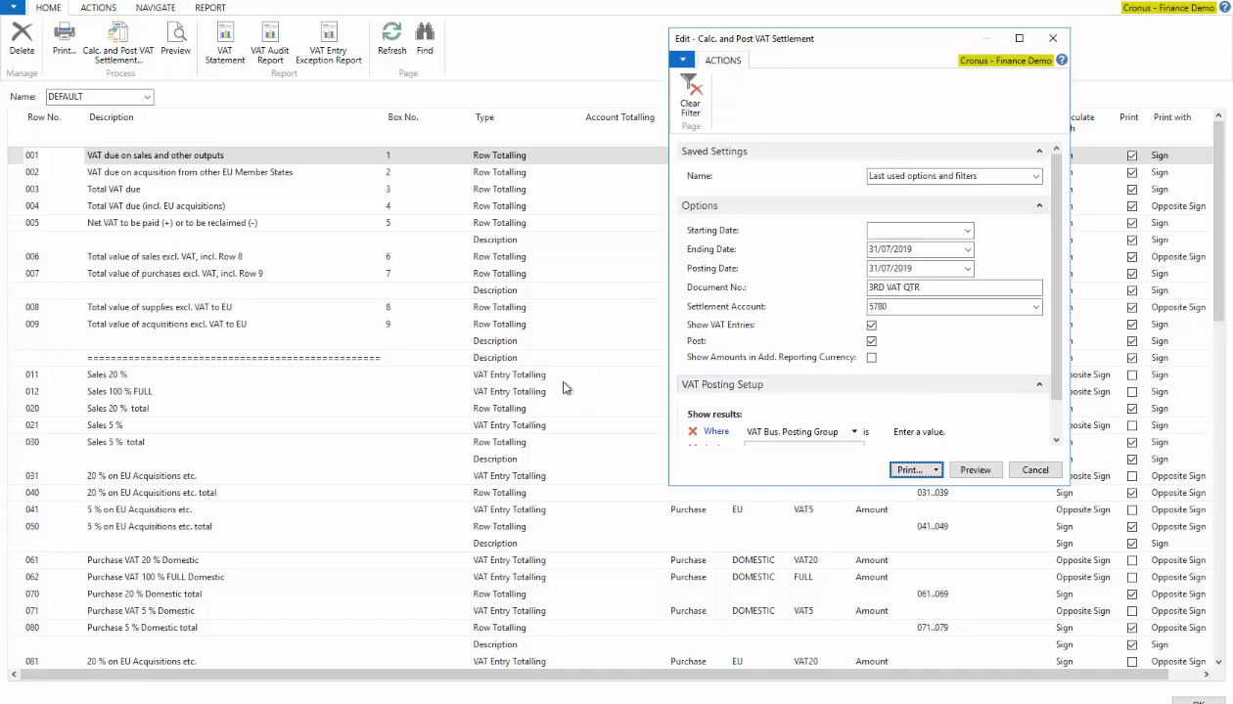
left_click(1029, 470)
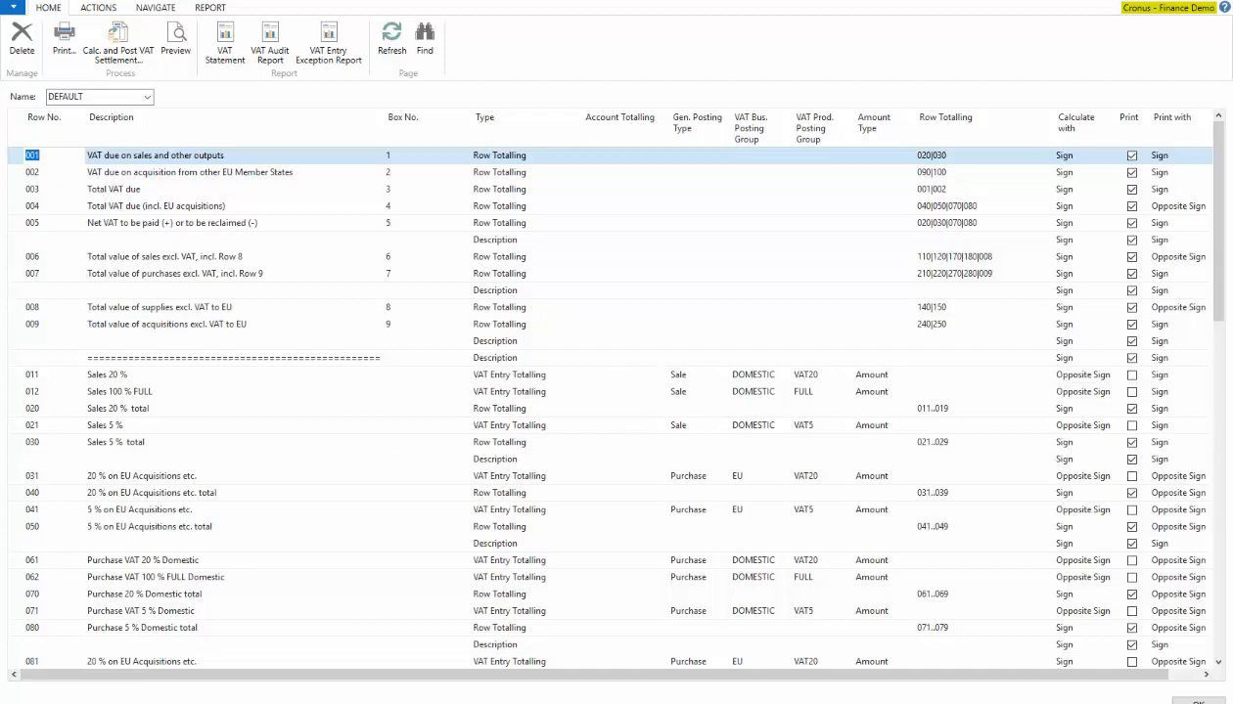
key("Escape")
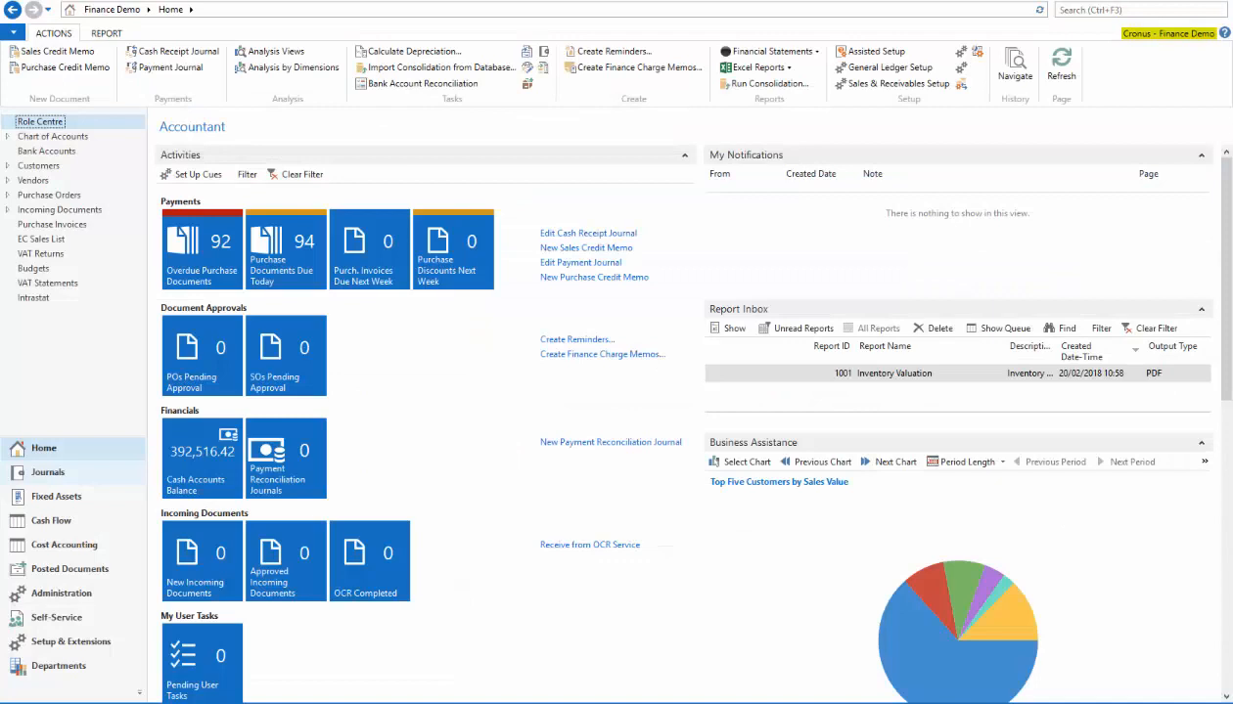